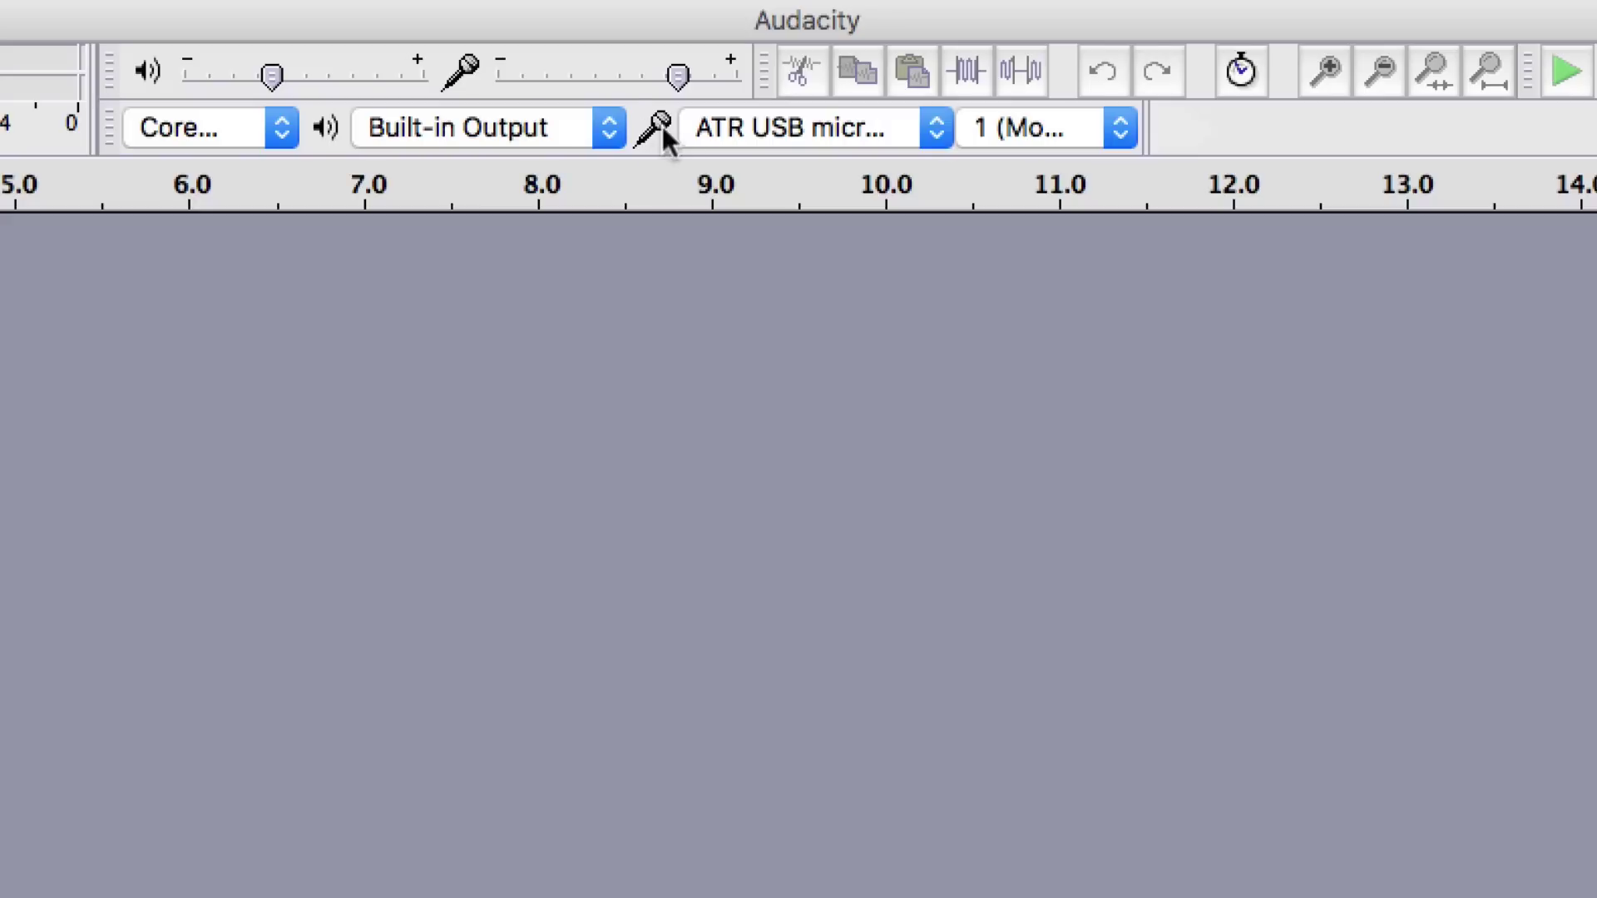
# Step: Choose the ATR USB microphone as the recording device, with 1 (Mono) input channel
pyautogui.click(937, 129)
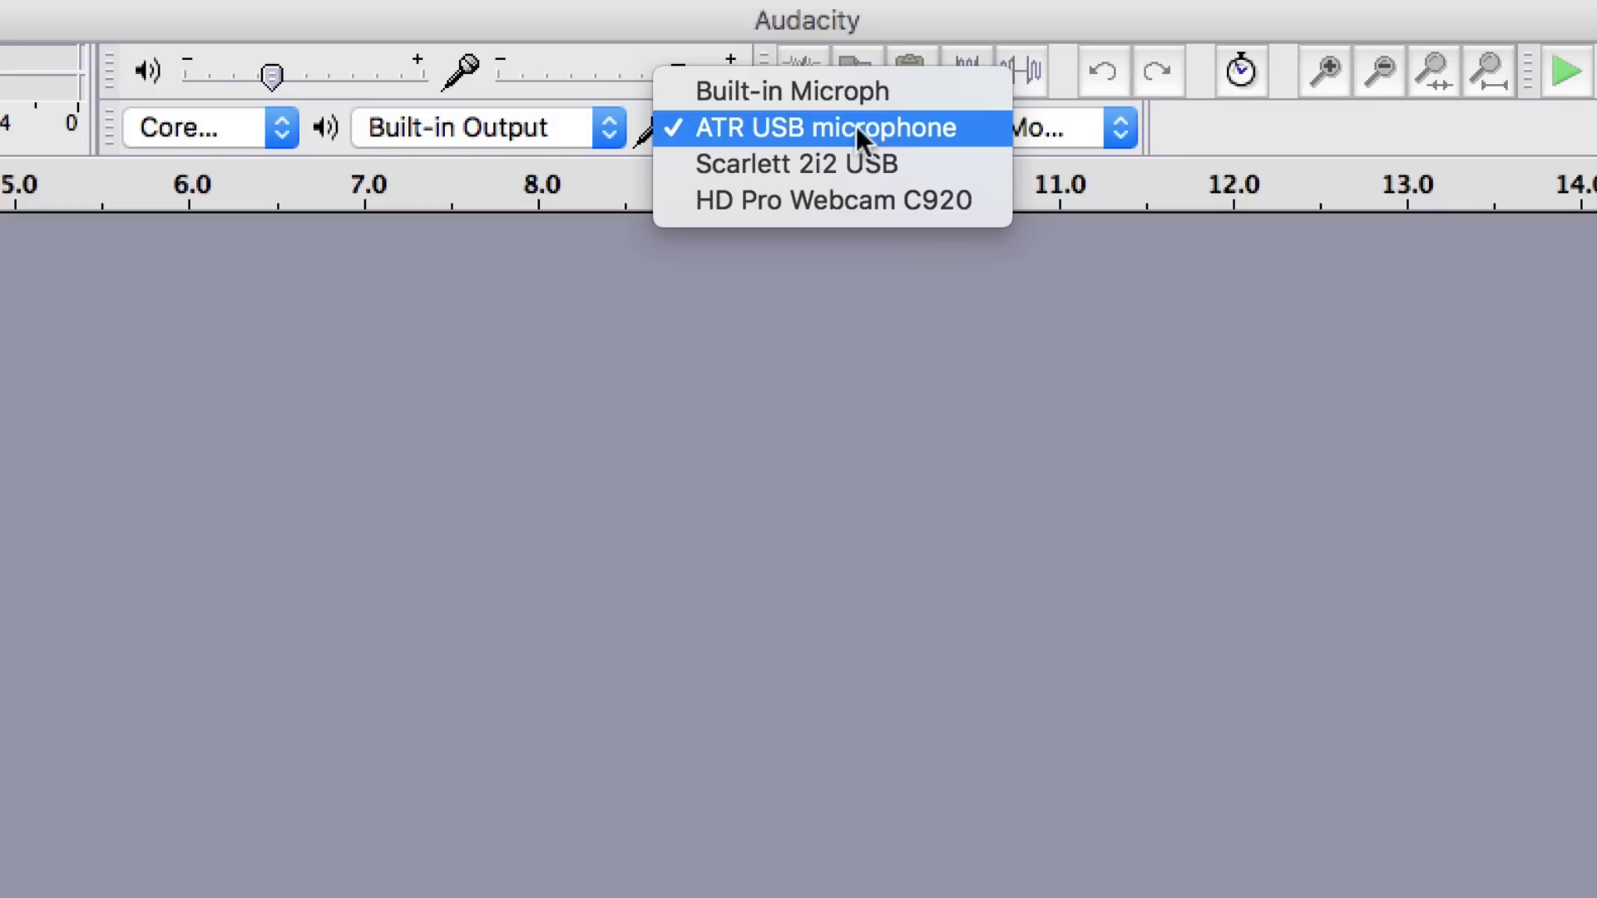
pyautogui.click(785, 126)
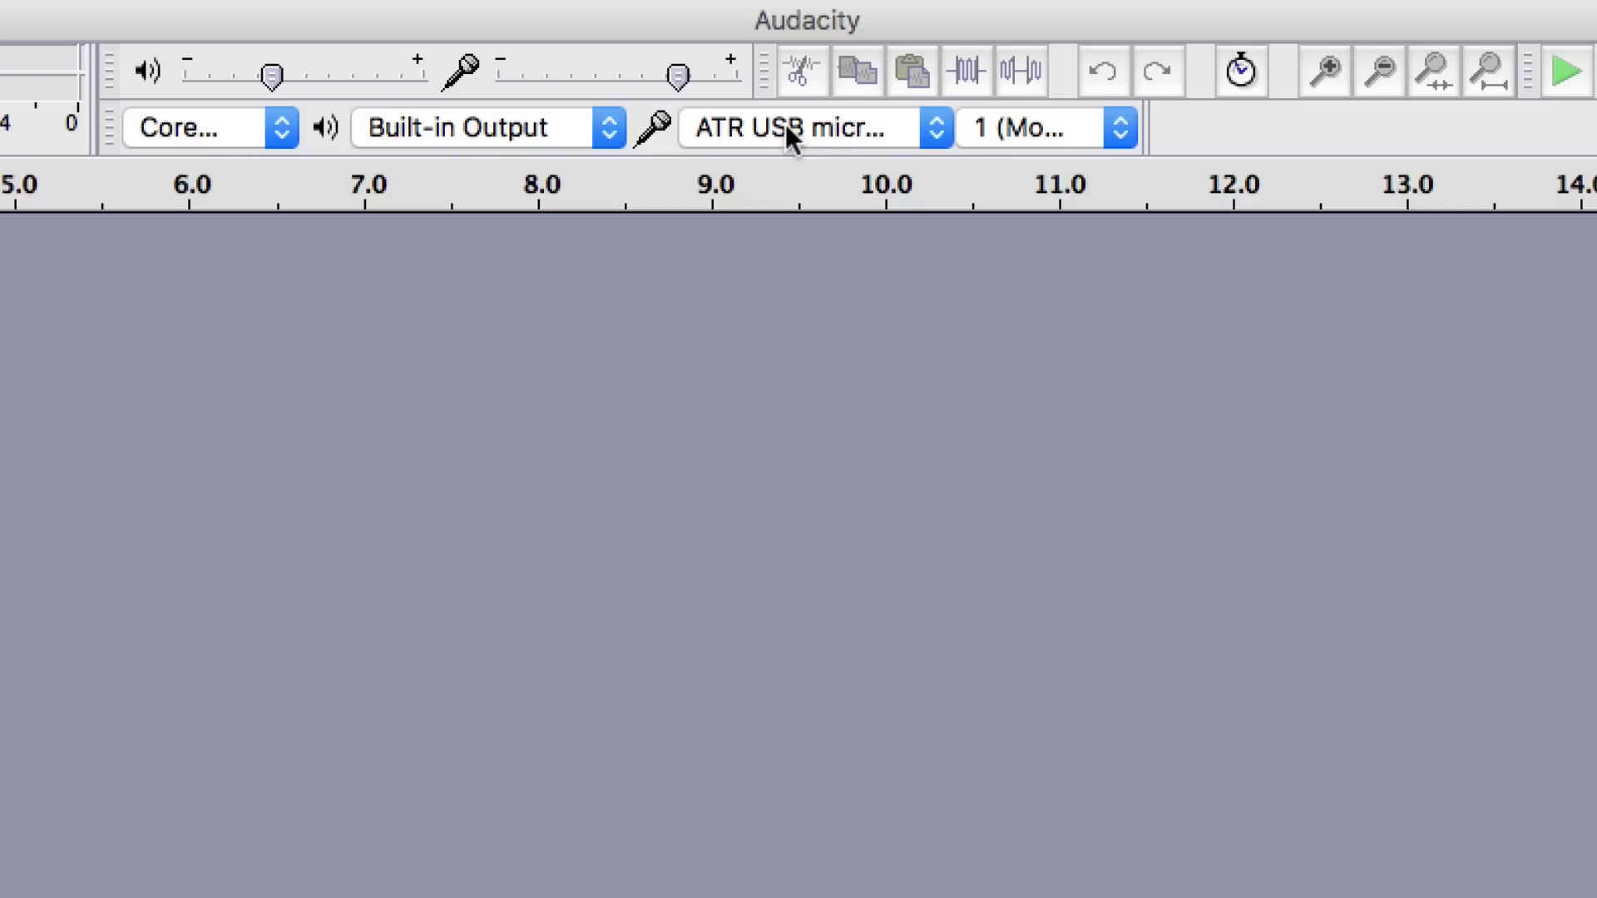
pyautogui.click(1106, 126)
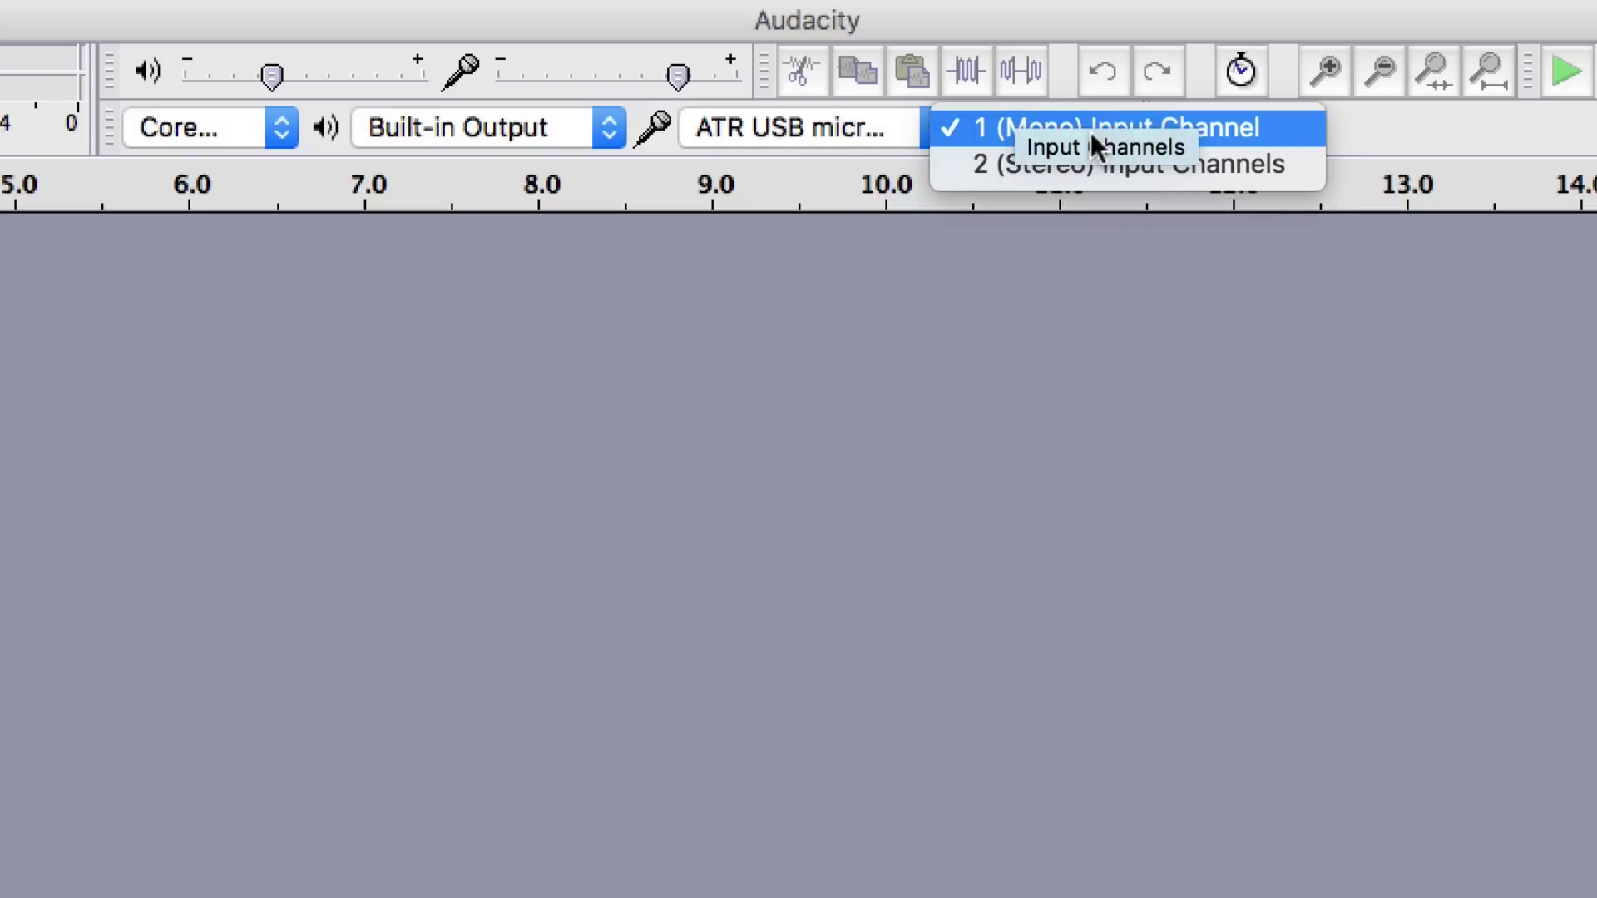
pyautogui.click(1231, 164)
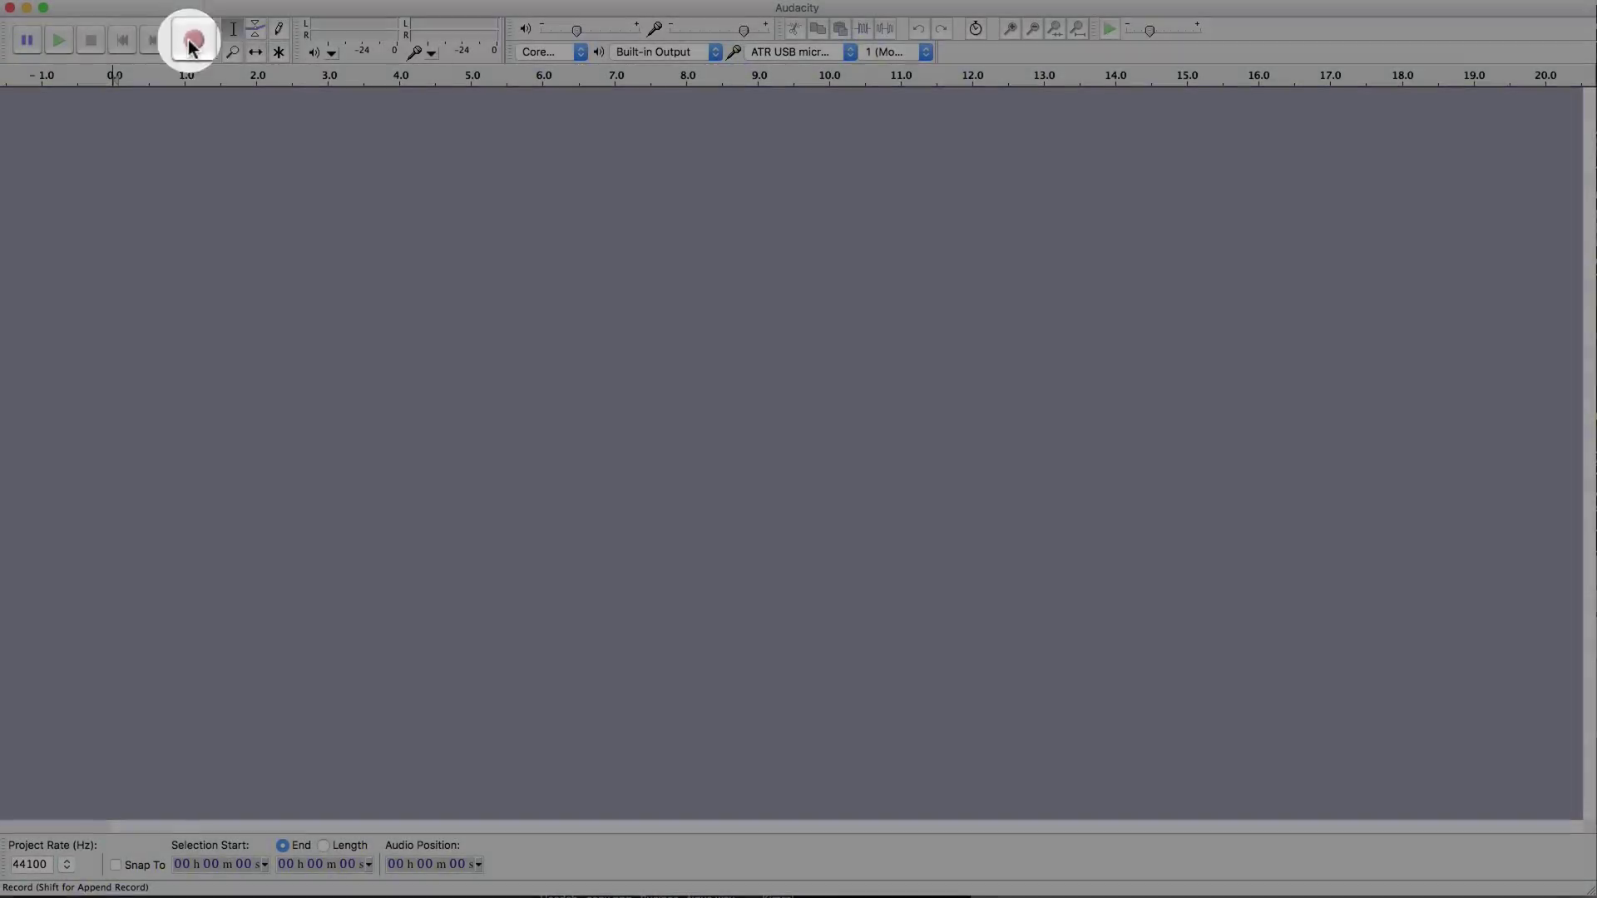
# Step: Record a mono voice track about 1 minute 14 seconds long
pyautogui.click(193, 41)
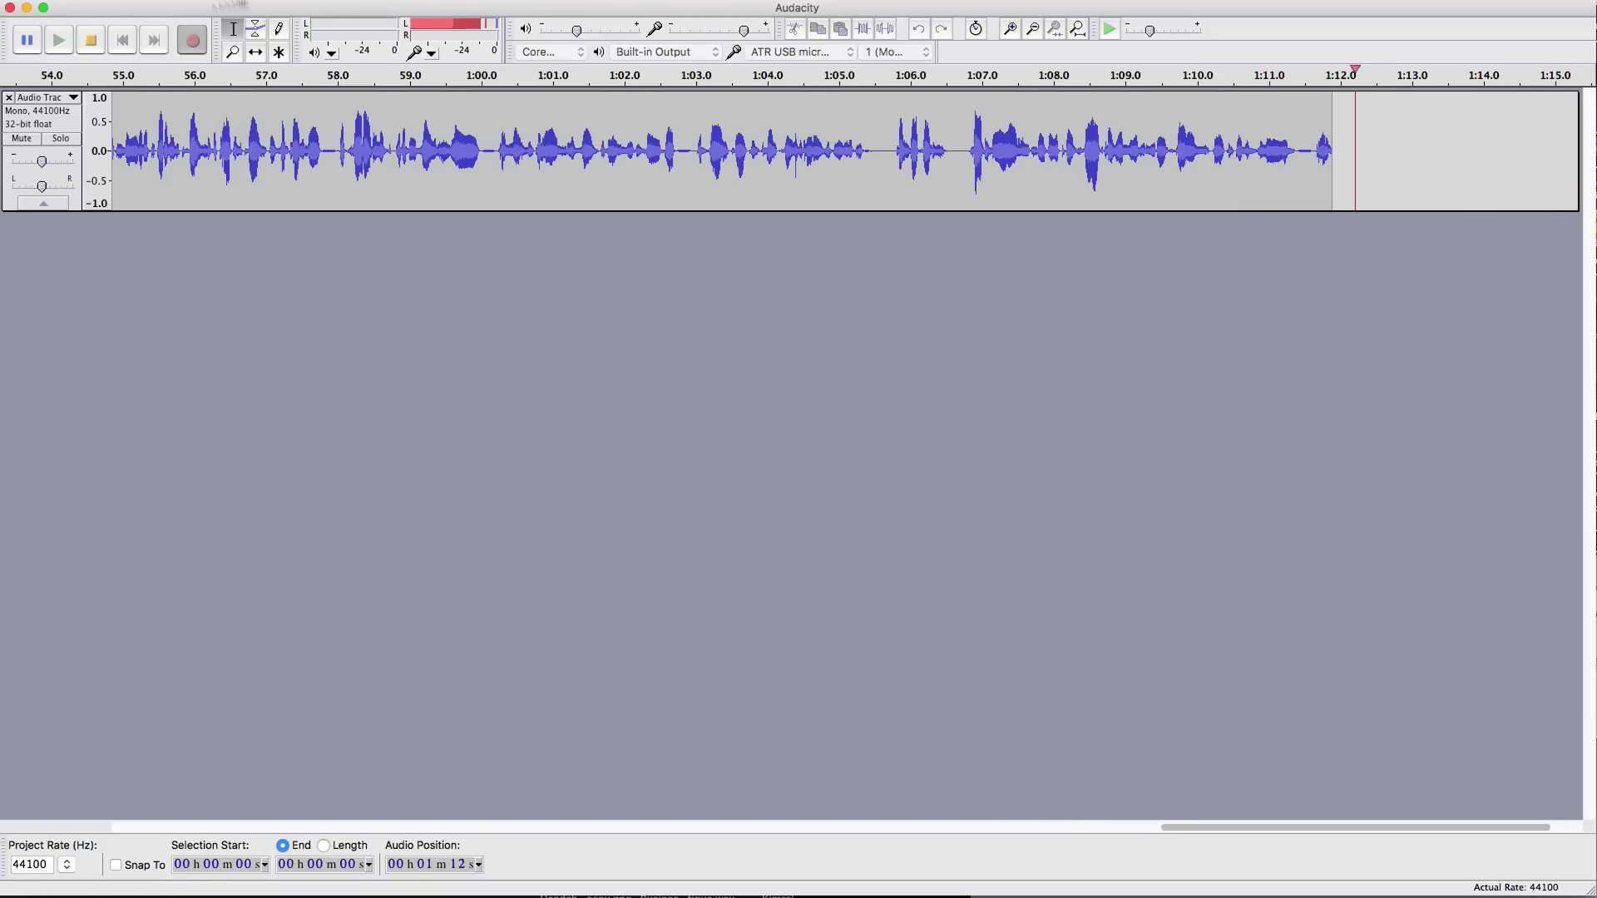
pyautogui.click(91, 50)
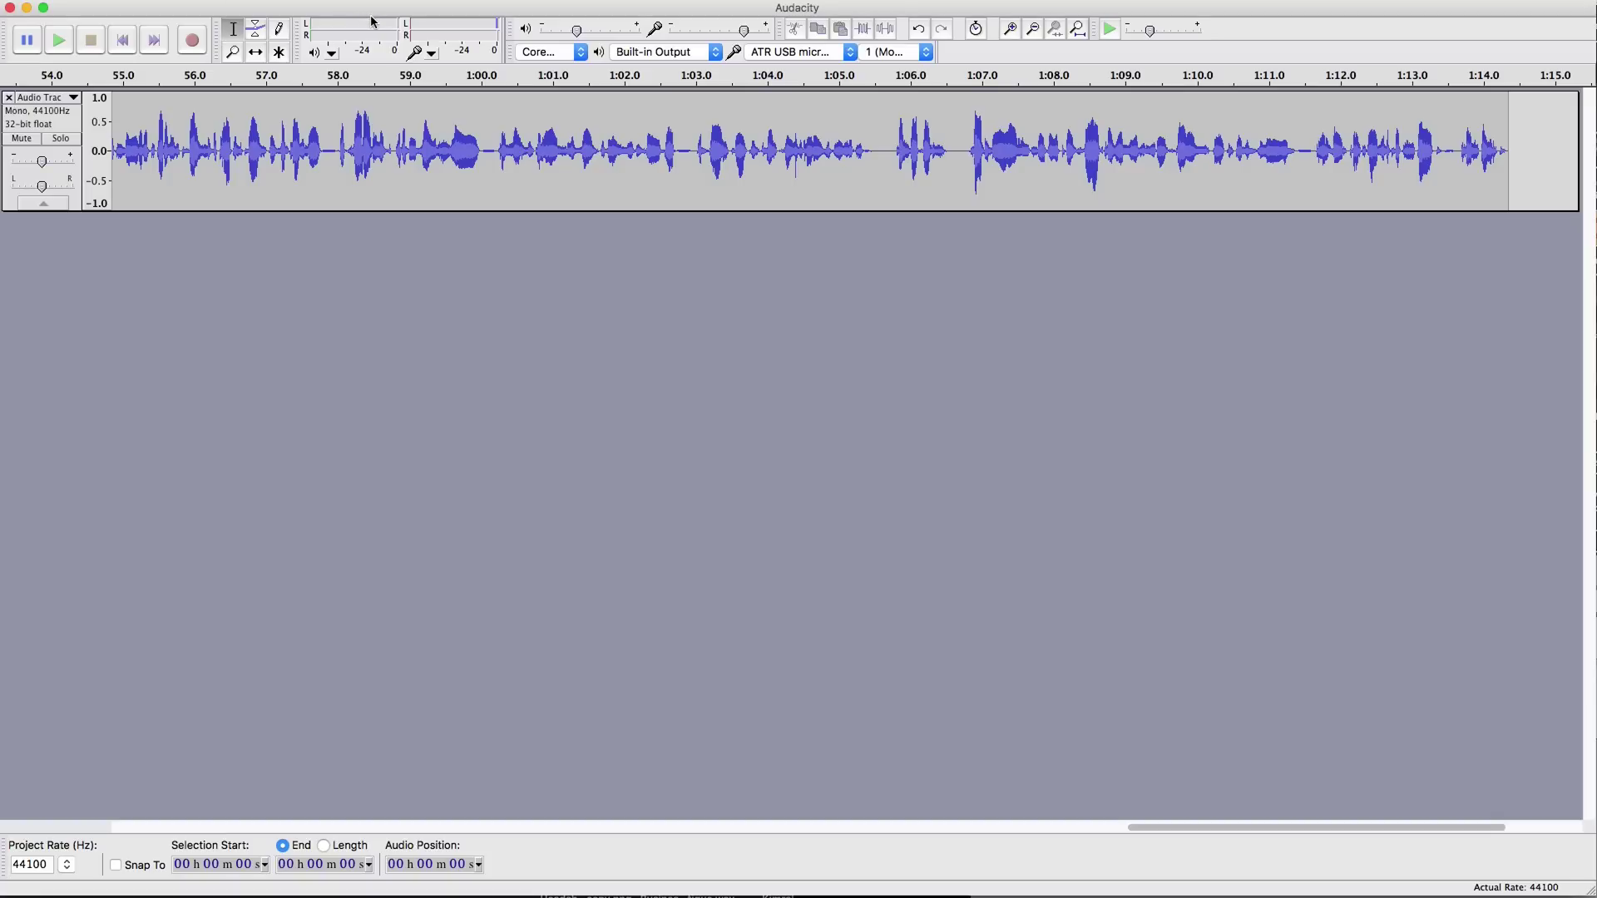
# Step: Play back the recorded voice track from its beginning for about 9 seconds
pyautogui.click(29, 47)
pyautogui.click(123, 41)
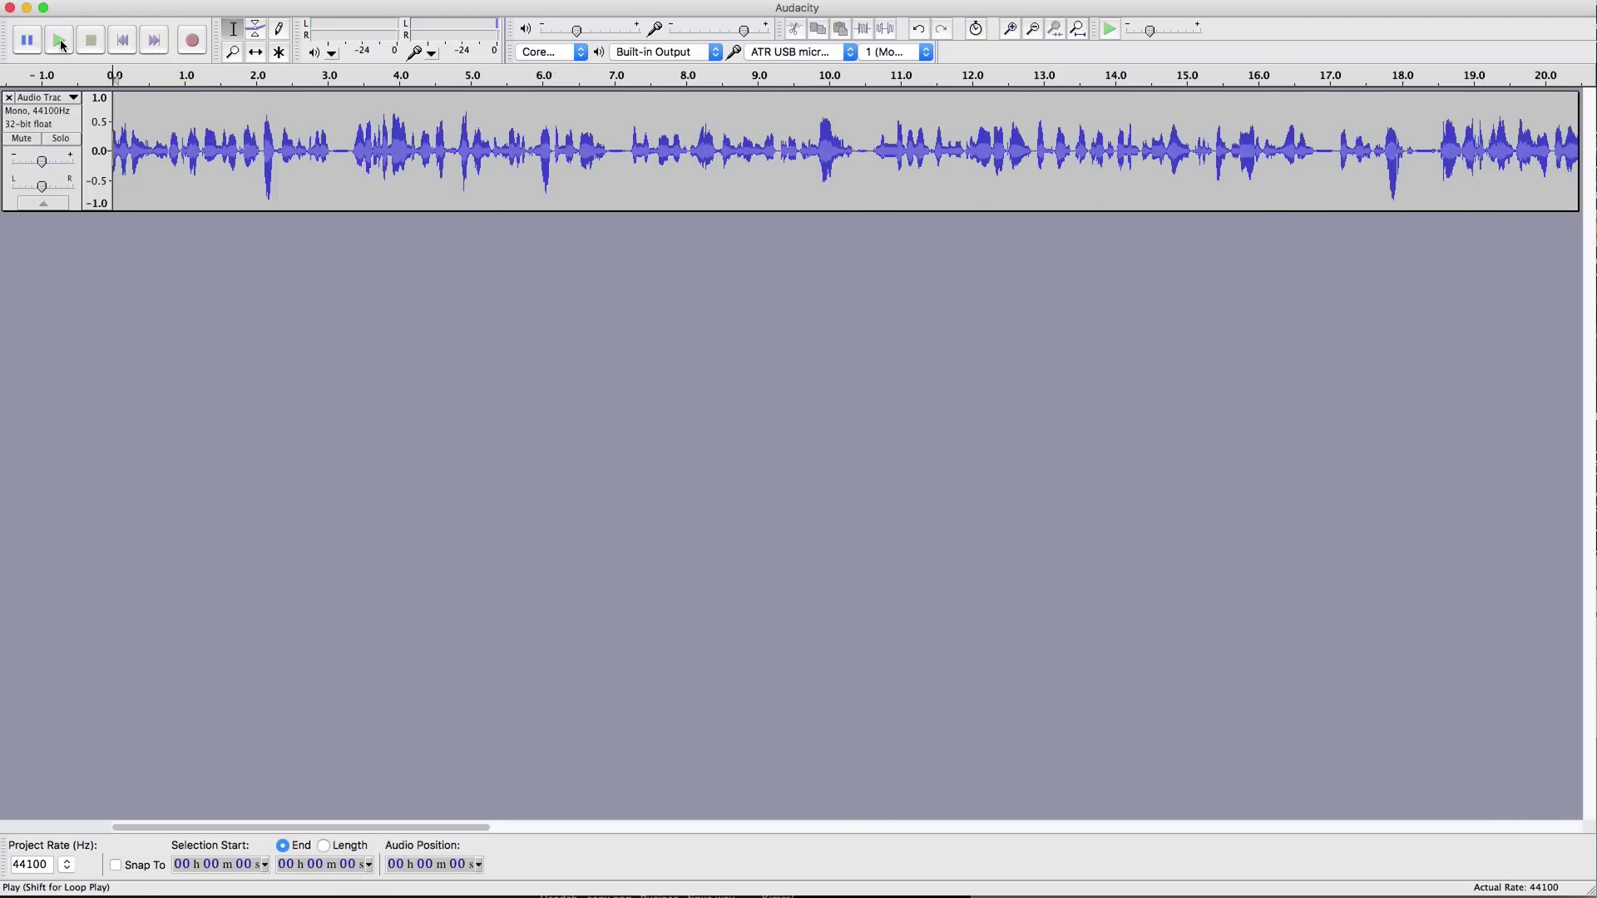
pyautogui.click(60, 41)
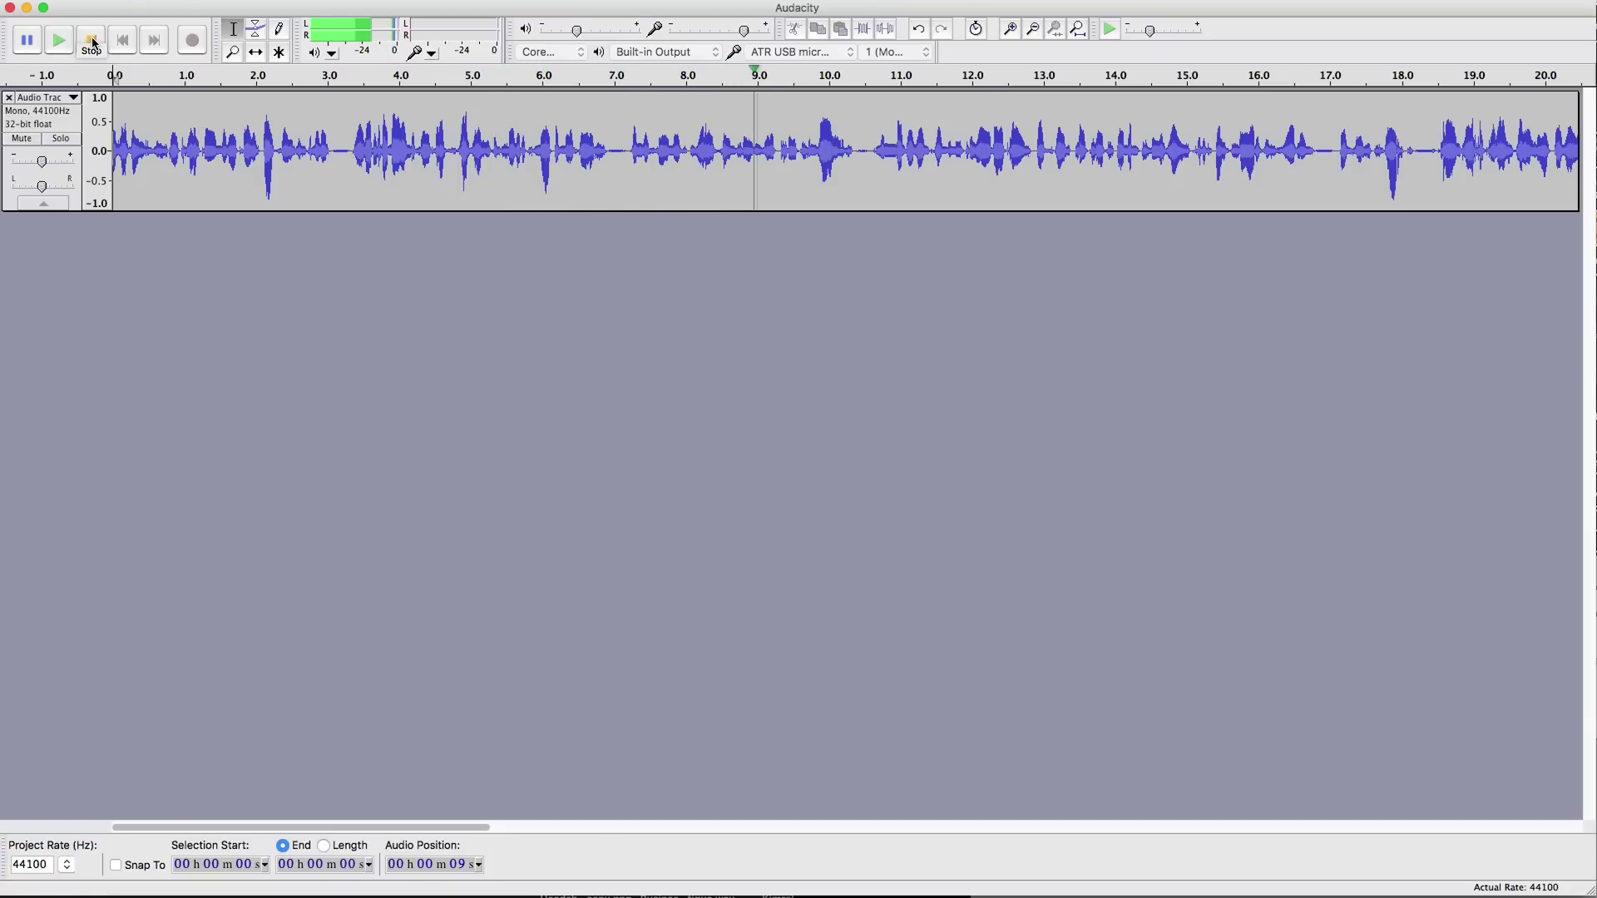
pyautogui.click(92, 41)
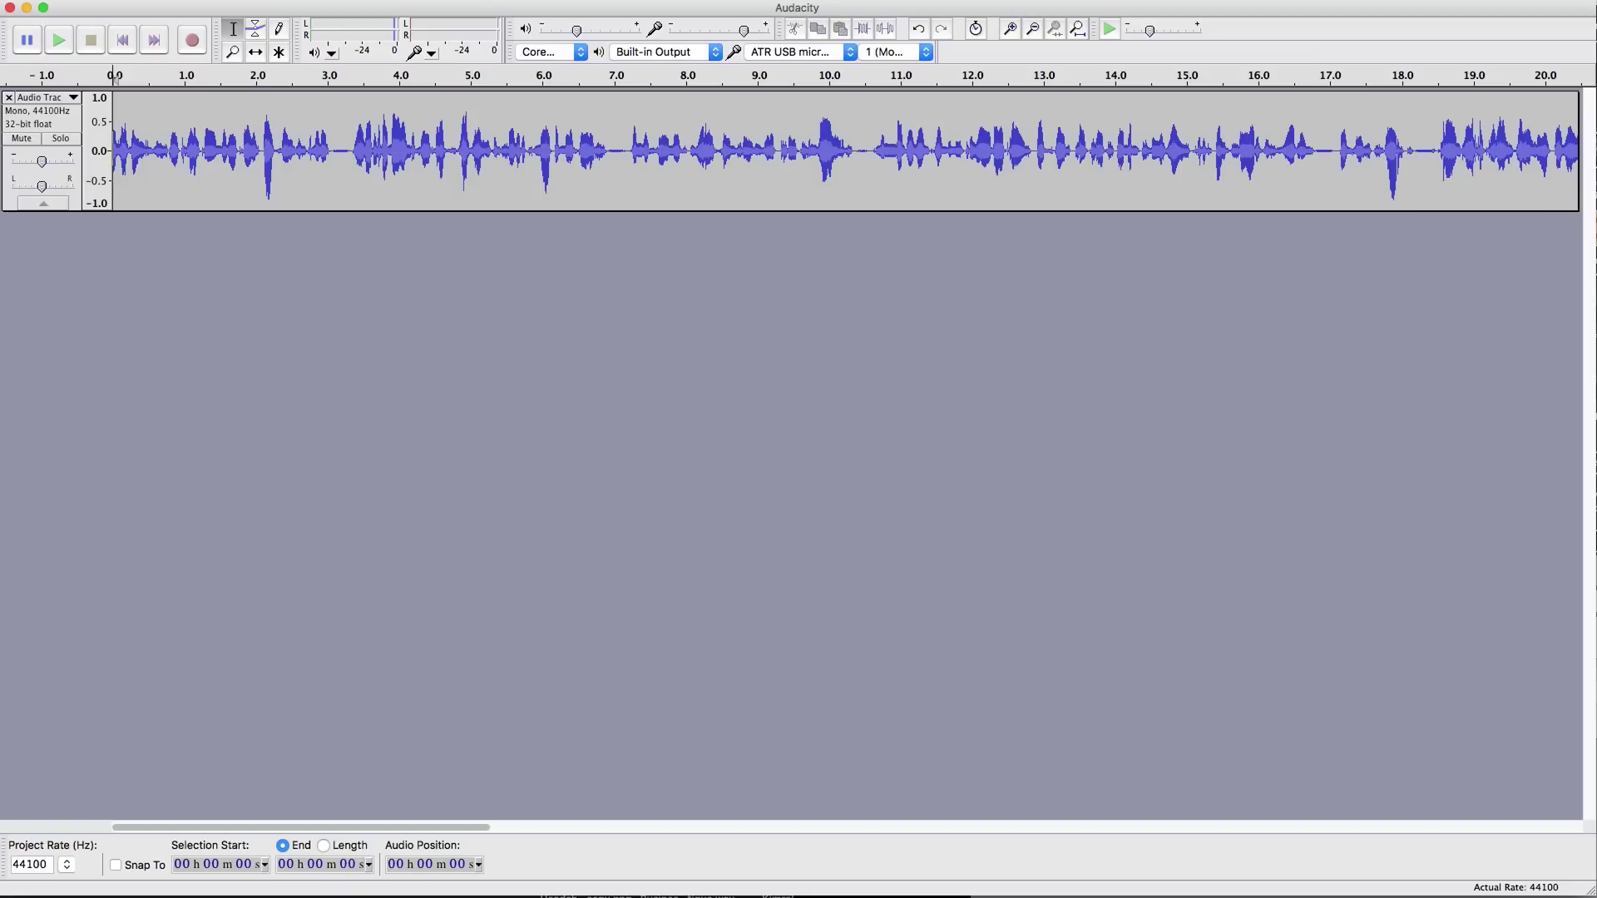
# Step: Switch to Finder, import I Promise by Promises.mp3 from Demonstration Folder into the project as a second track, and close the folder window
pyautogui.press('super+Tab')
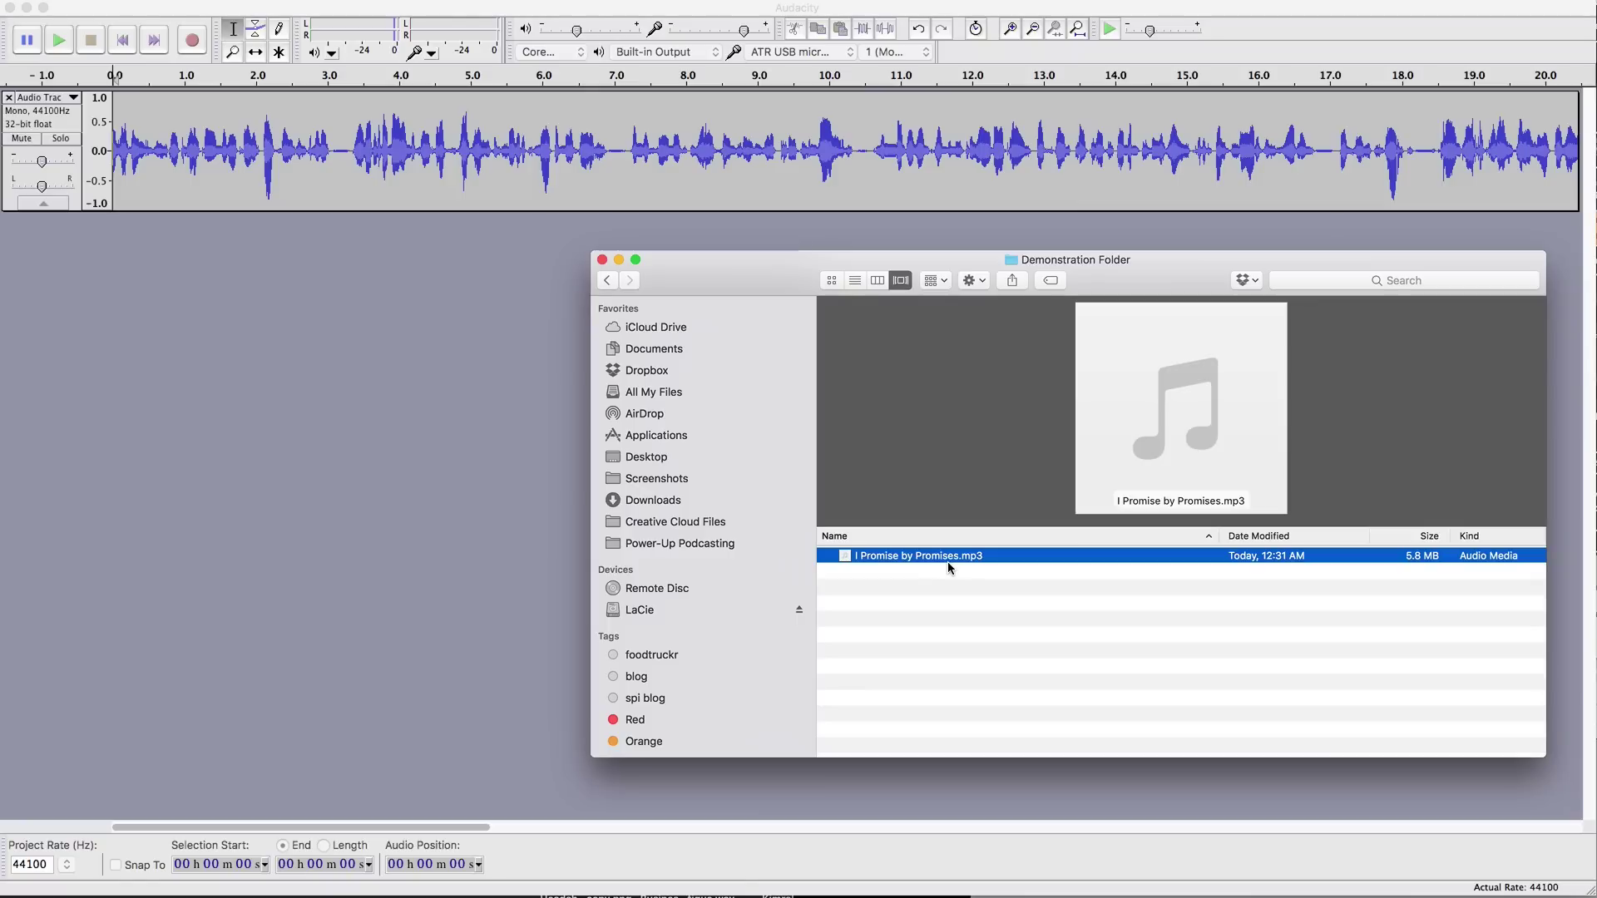
pyautogui.moveTo(947, 555); pyautogui.dragTo(281, 284)
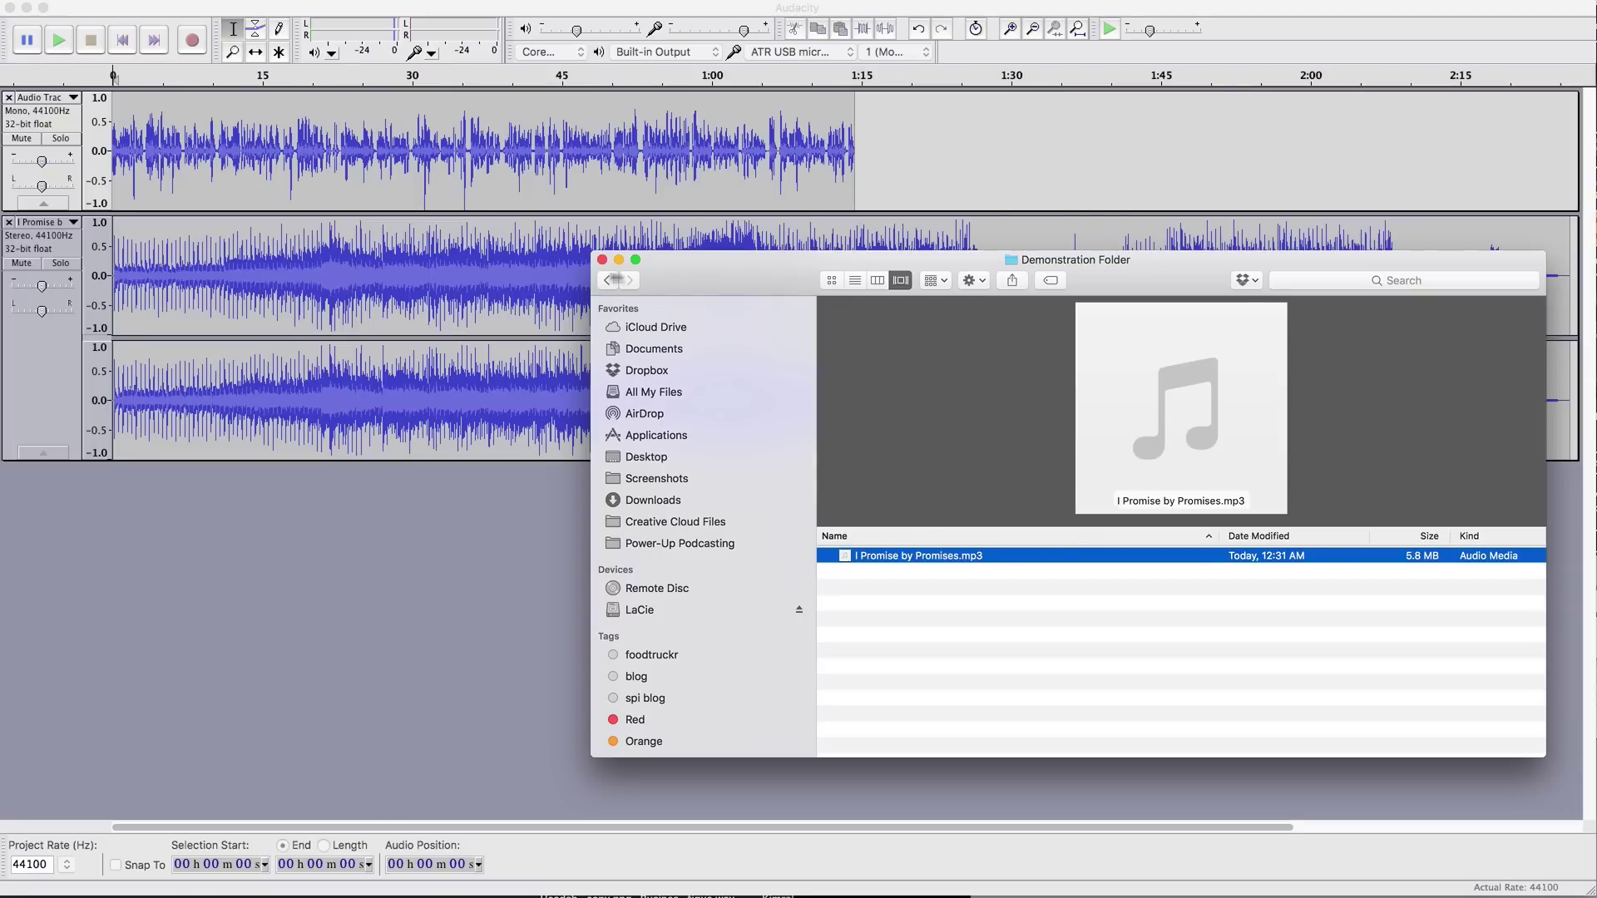
pyautogui.click(602, 260)
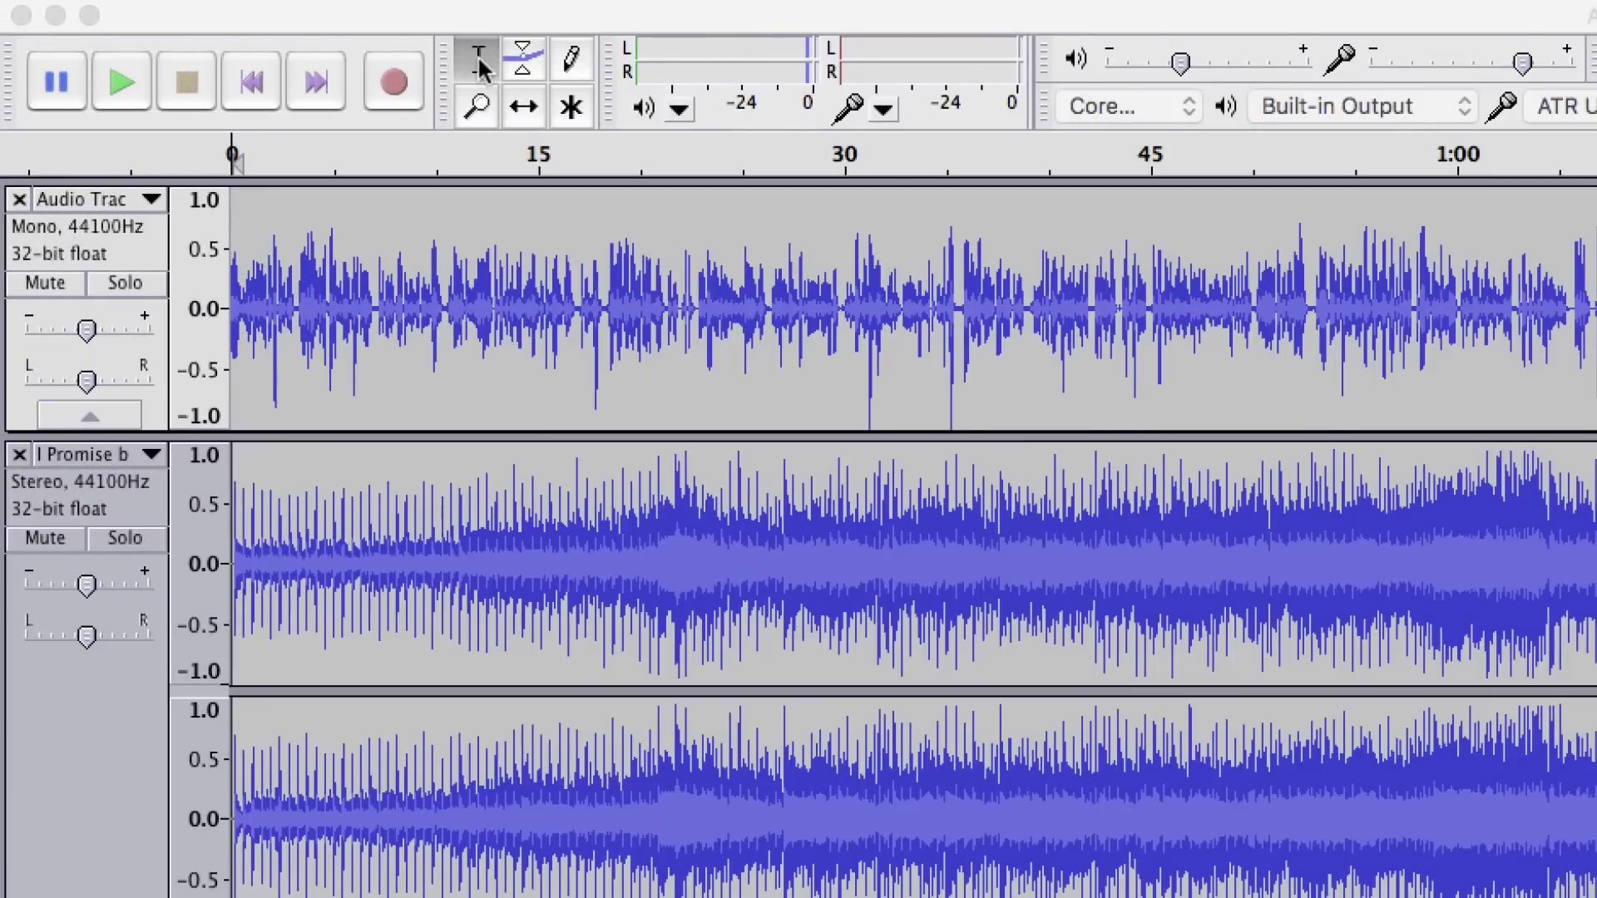
# Step: Delete the part of the music track beyond the end of the voice track, from 1:14 to 2:26
pyautogui.click(477, 55)
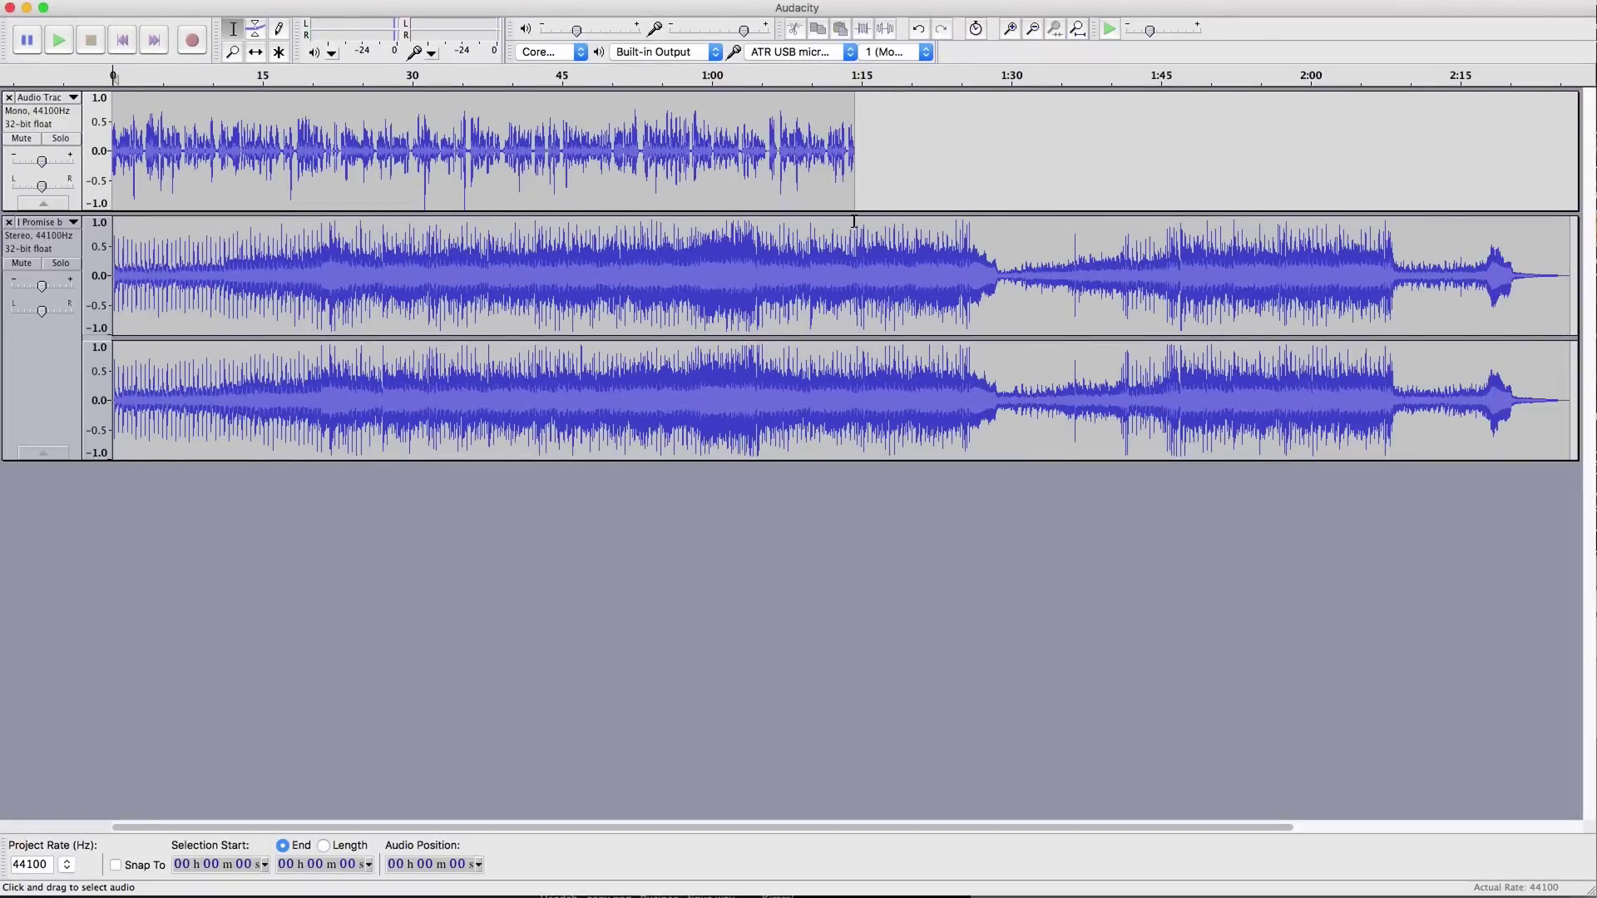
pyautogui.moveTo(854, 223); pyautogui.dragTo(1564, 330)
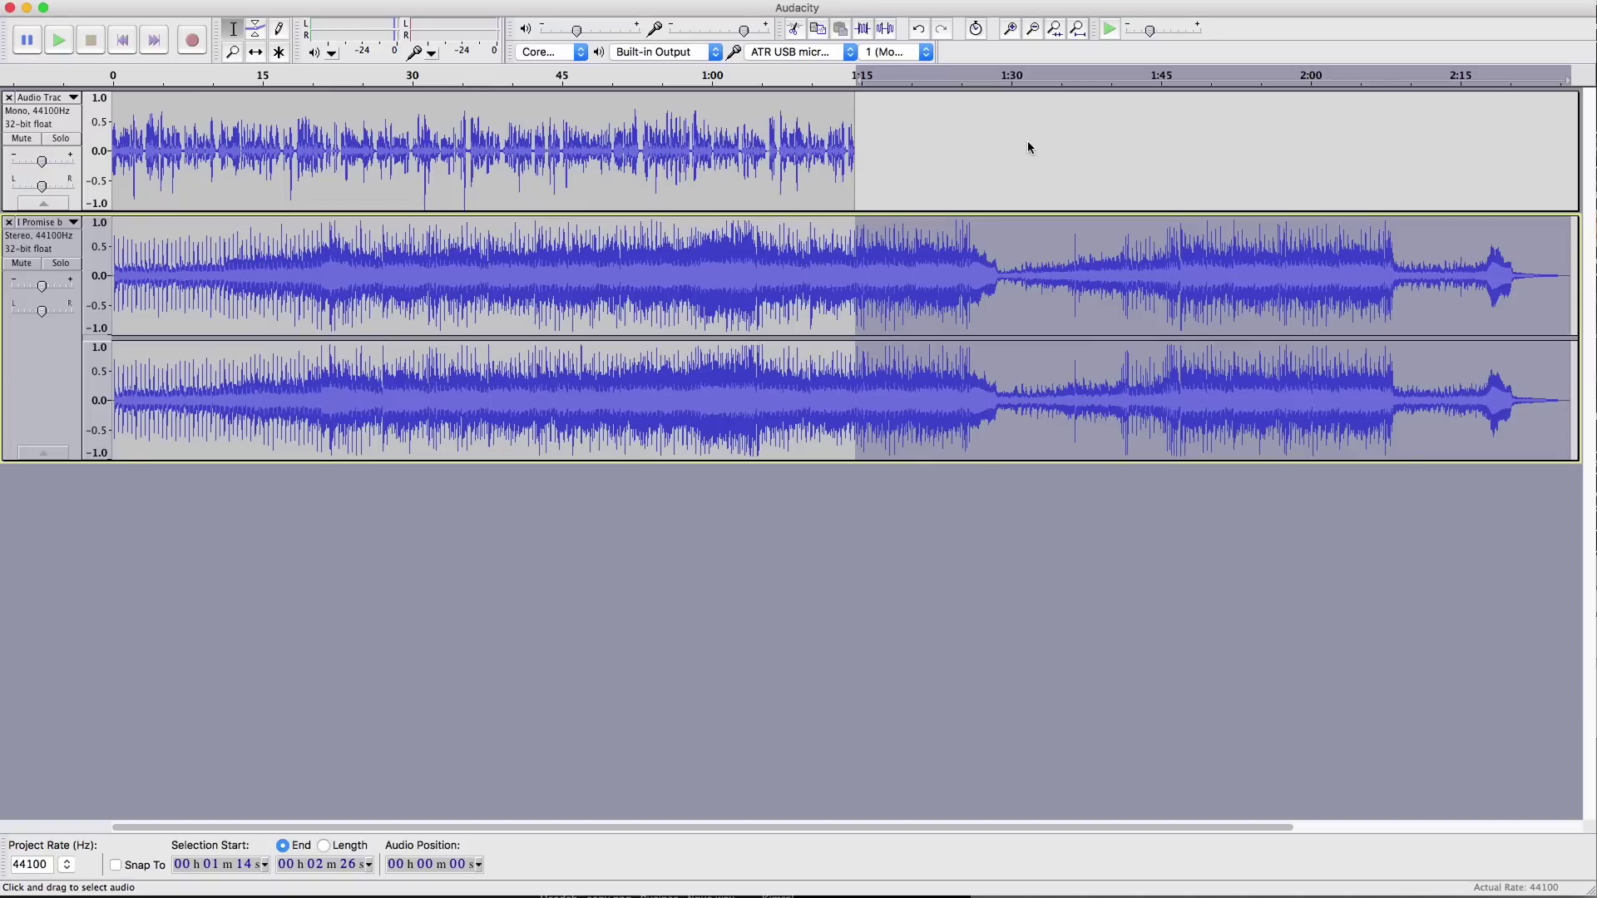
pyautogui.press('Delete')
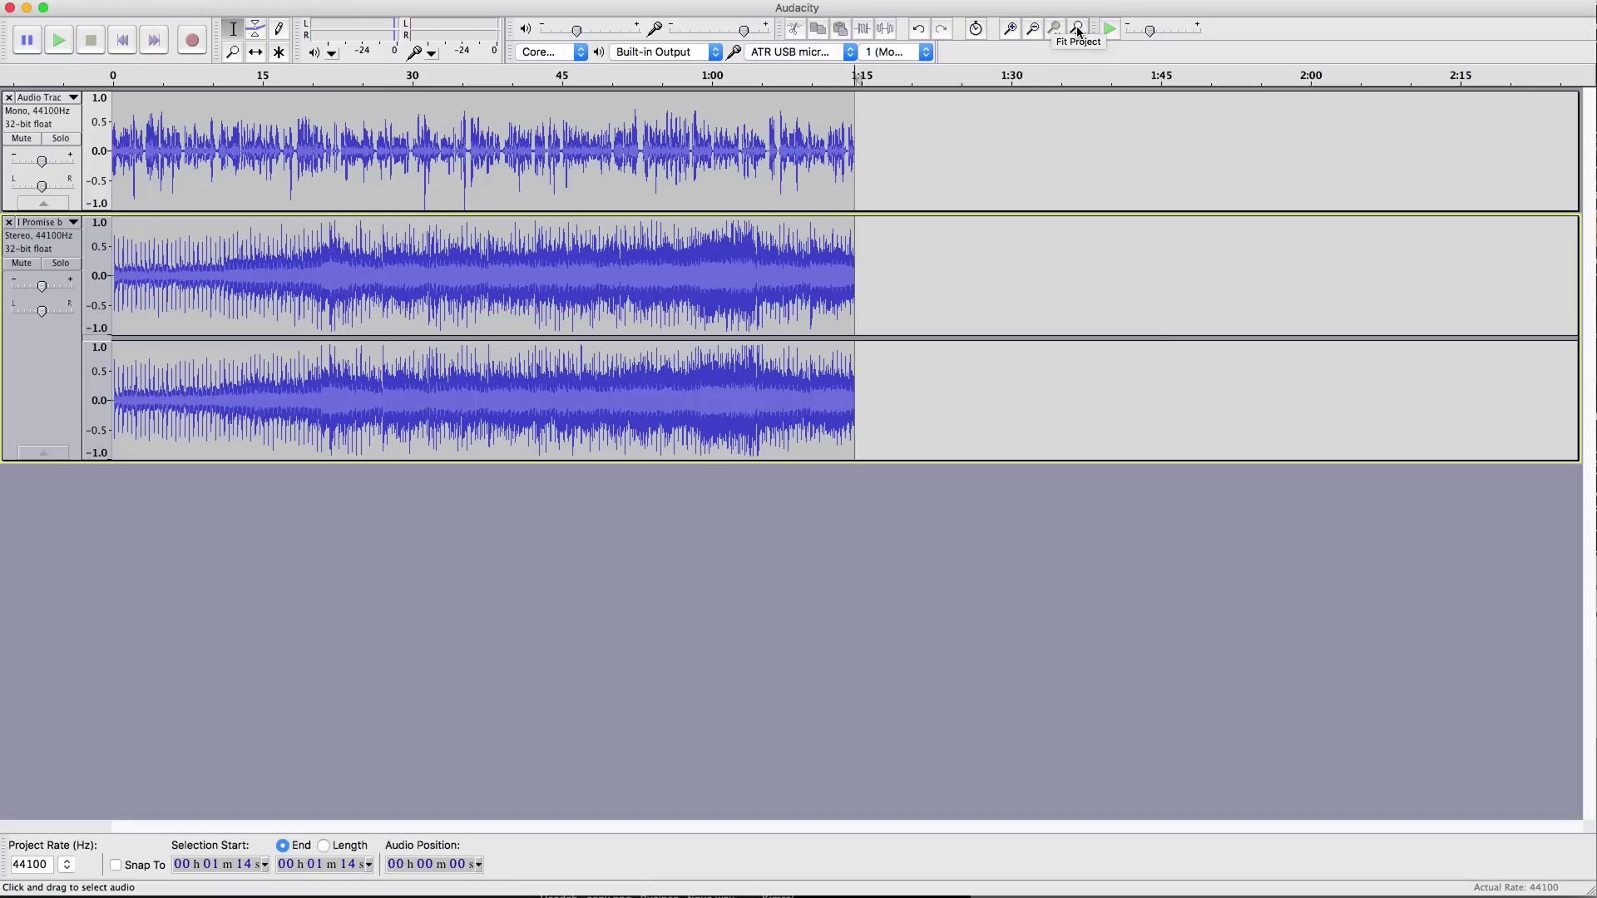
pyautogui.click(1078, 30)
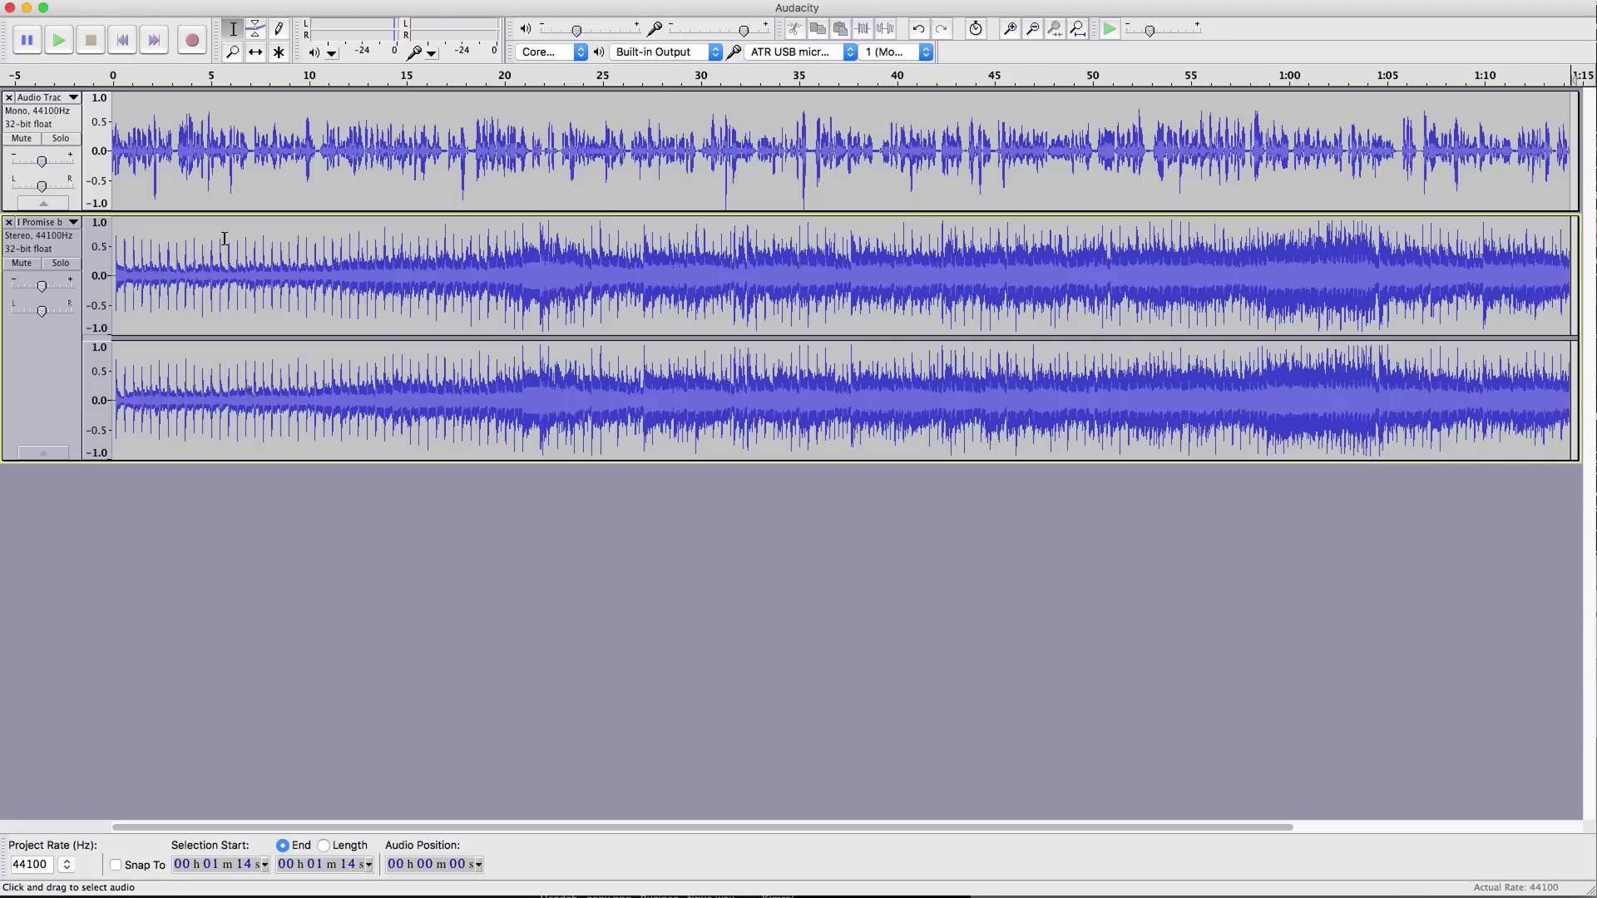
# Step: Slide the voice track forward in time with the Time Shift tool and return it to 0
pyautogui.click(33, 361)
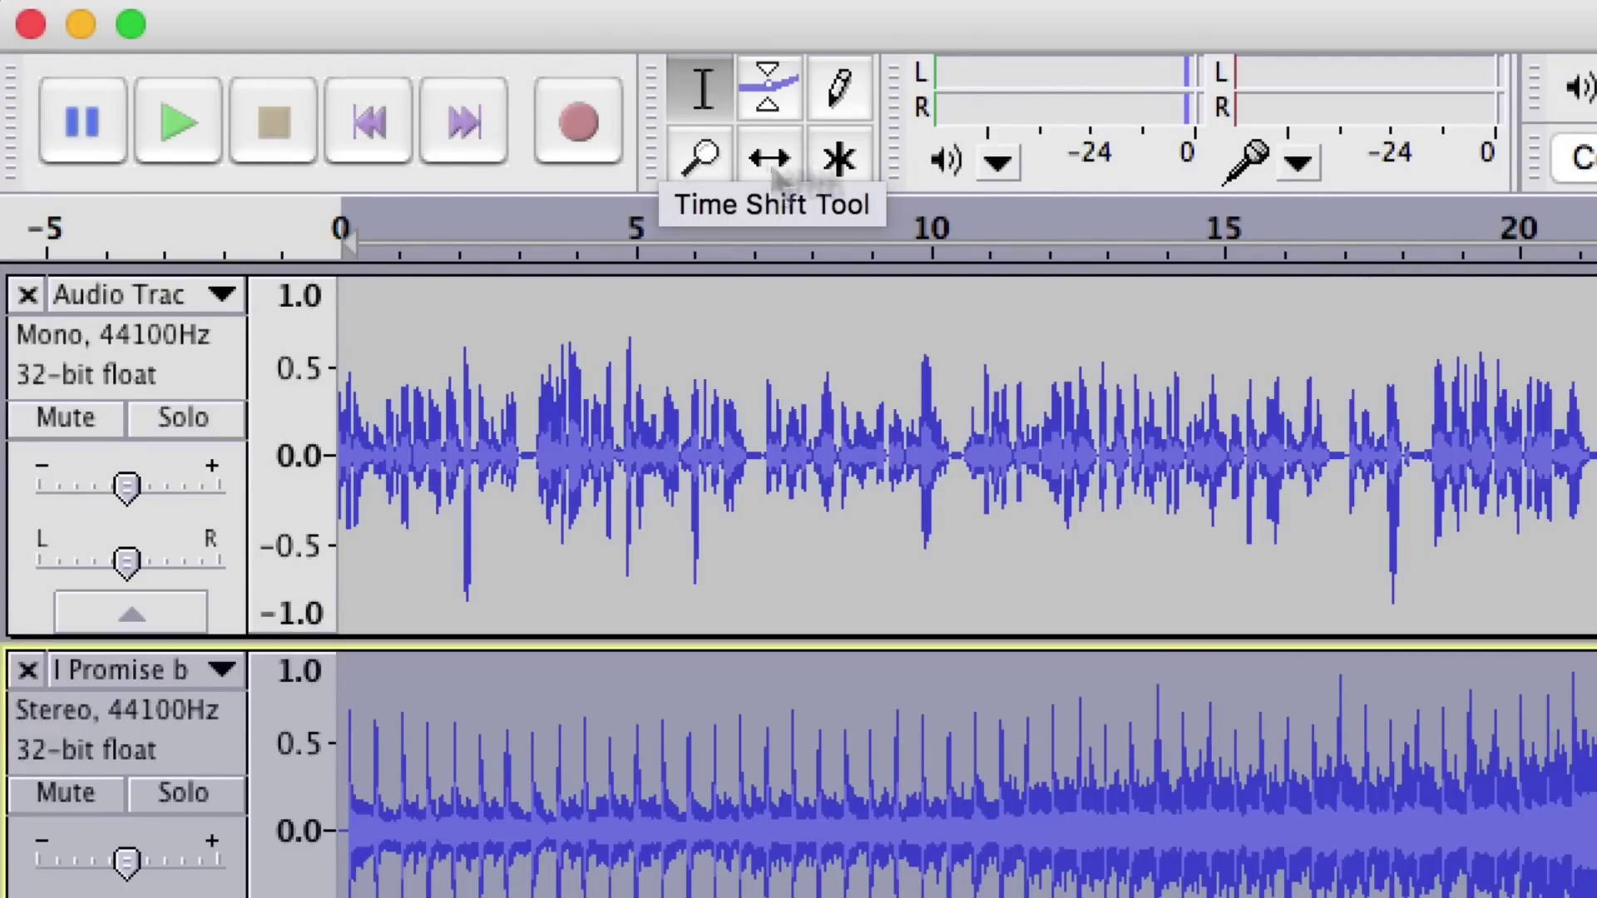
pyautogui.press('super+3')
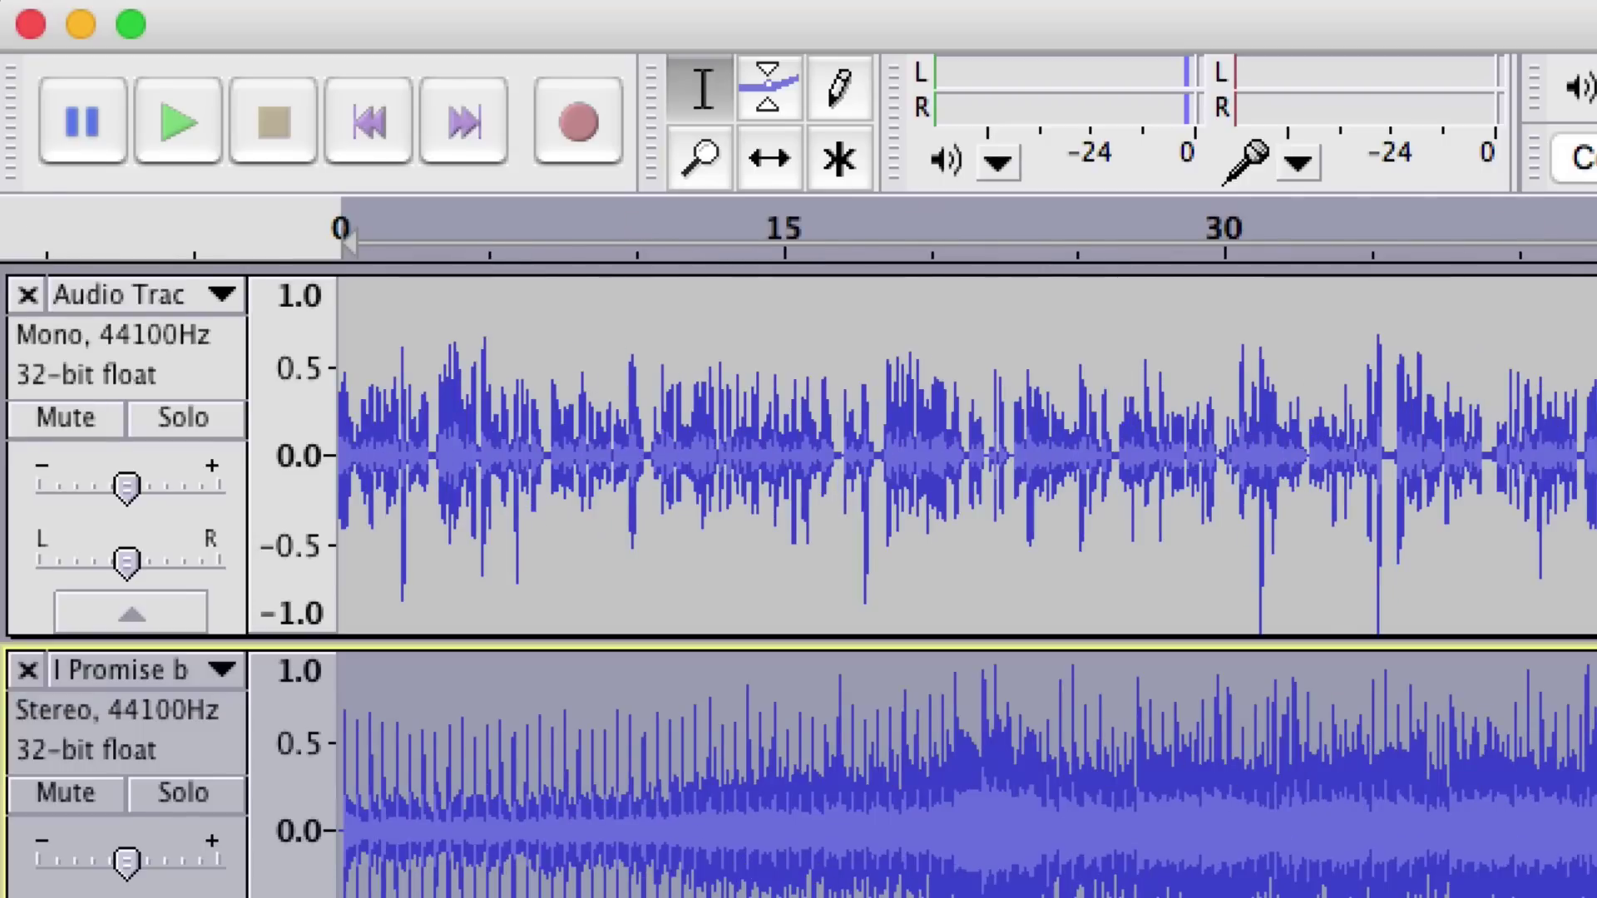
pyautogui.click(770, 163)
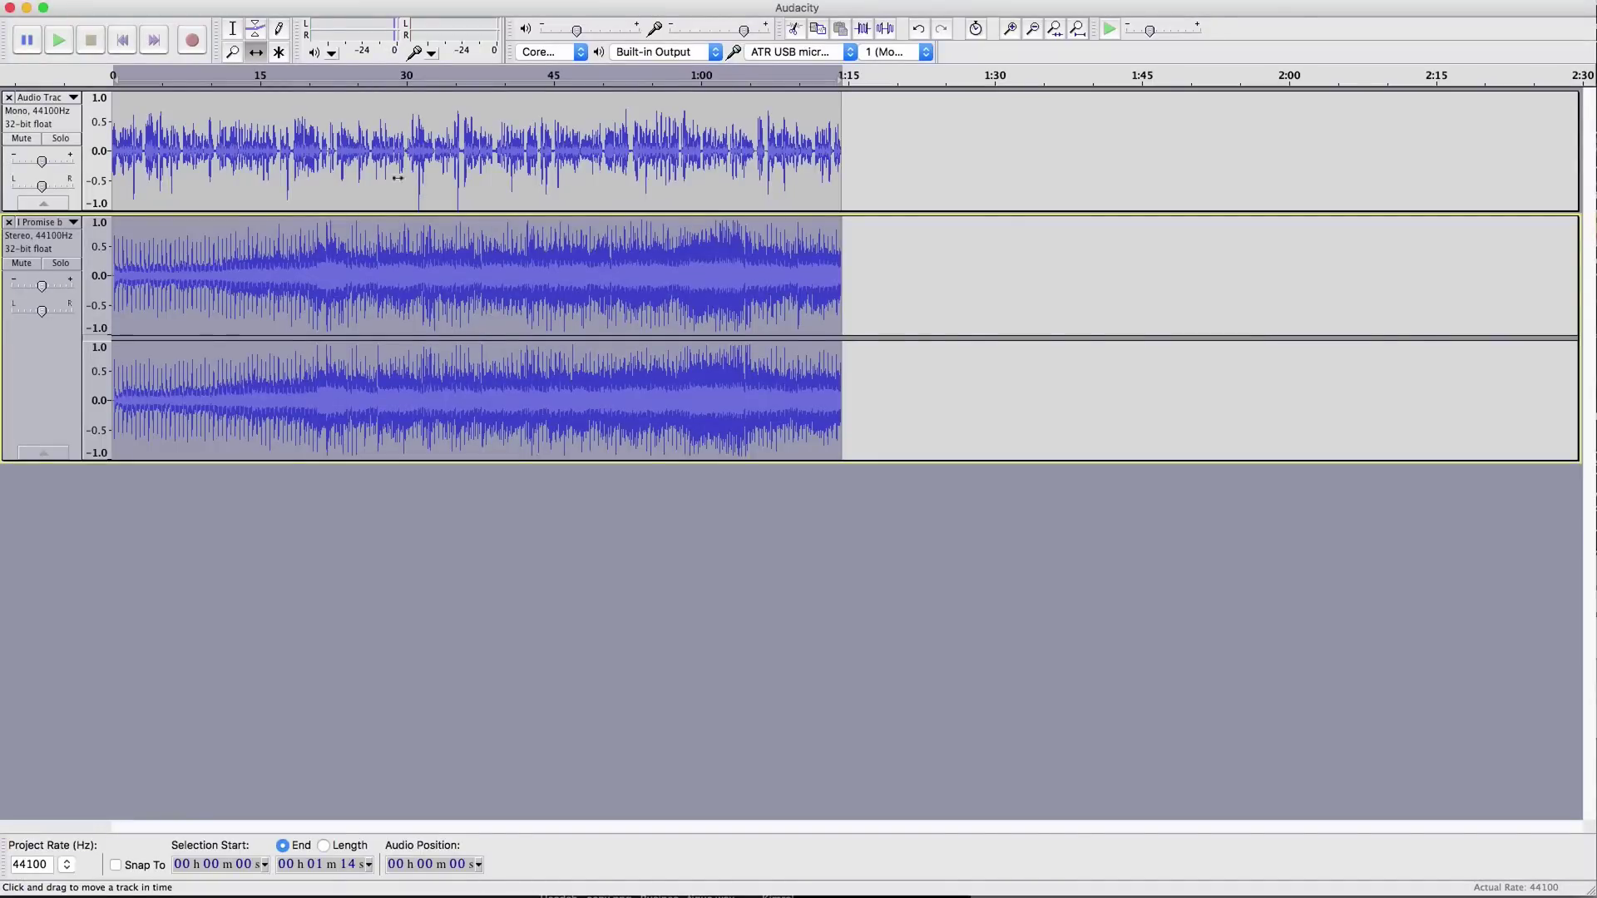
pyautogui.moveTo(368, 170); pyautogui.dragTo(472, 167)
pyautogui.moveTo(468, 264)
pyautogui.mouseDown()
pyautogui.moveTo(596, 264)
pyautogui.moveTo(468, 271)
pyautogui.mouseUp()
pyautogui.moveTo(541, 133); pyautogui.dragTo(414, 148)
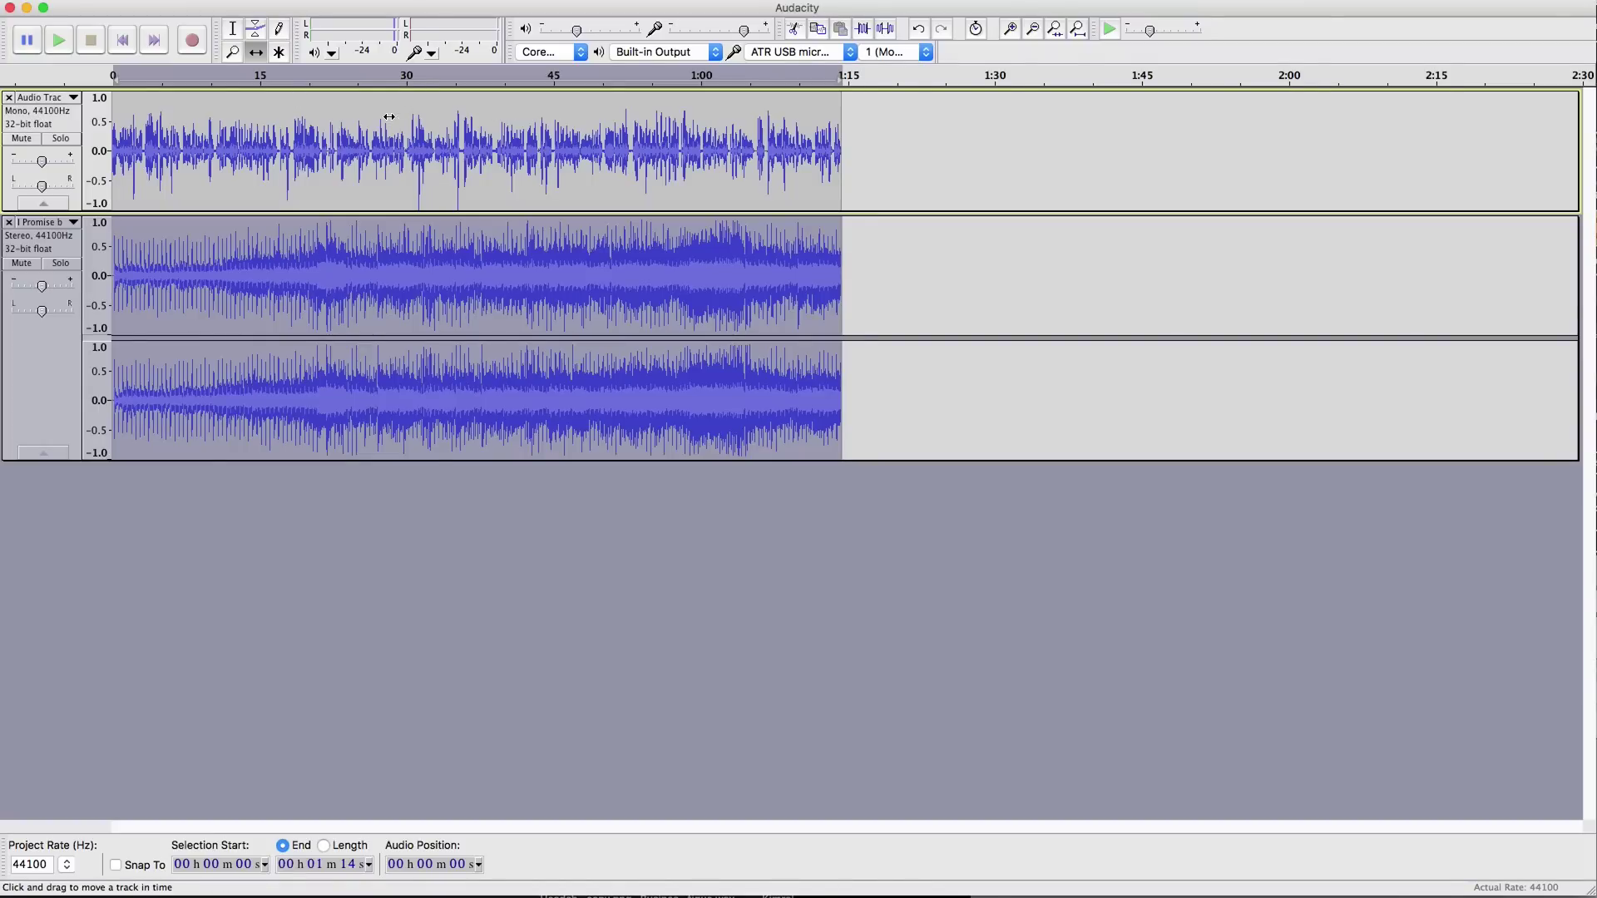
# Step: Split the voice track at about 36 seconds
pyautogui.click(234, 32)
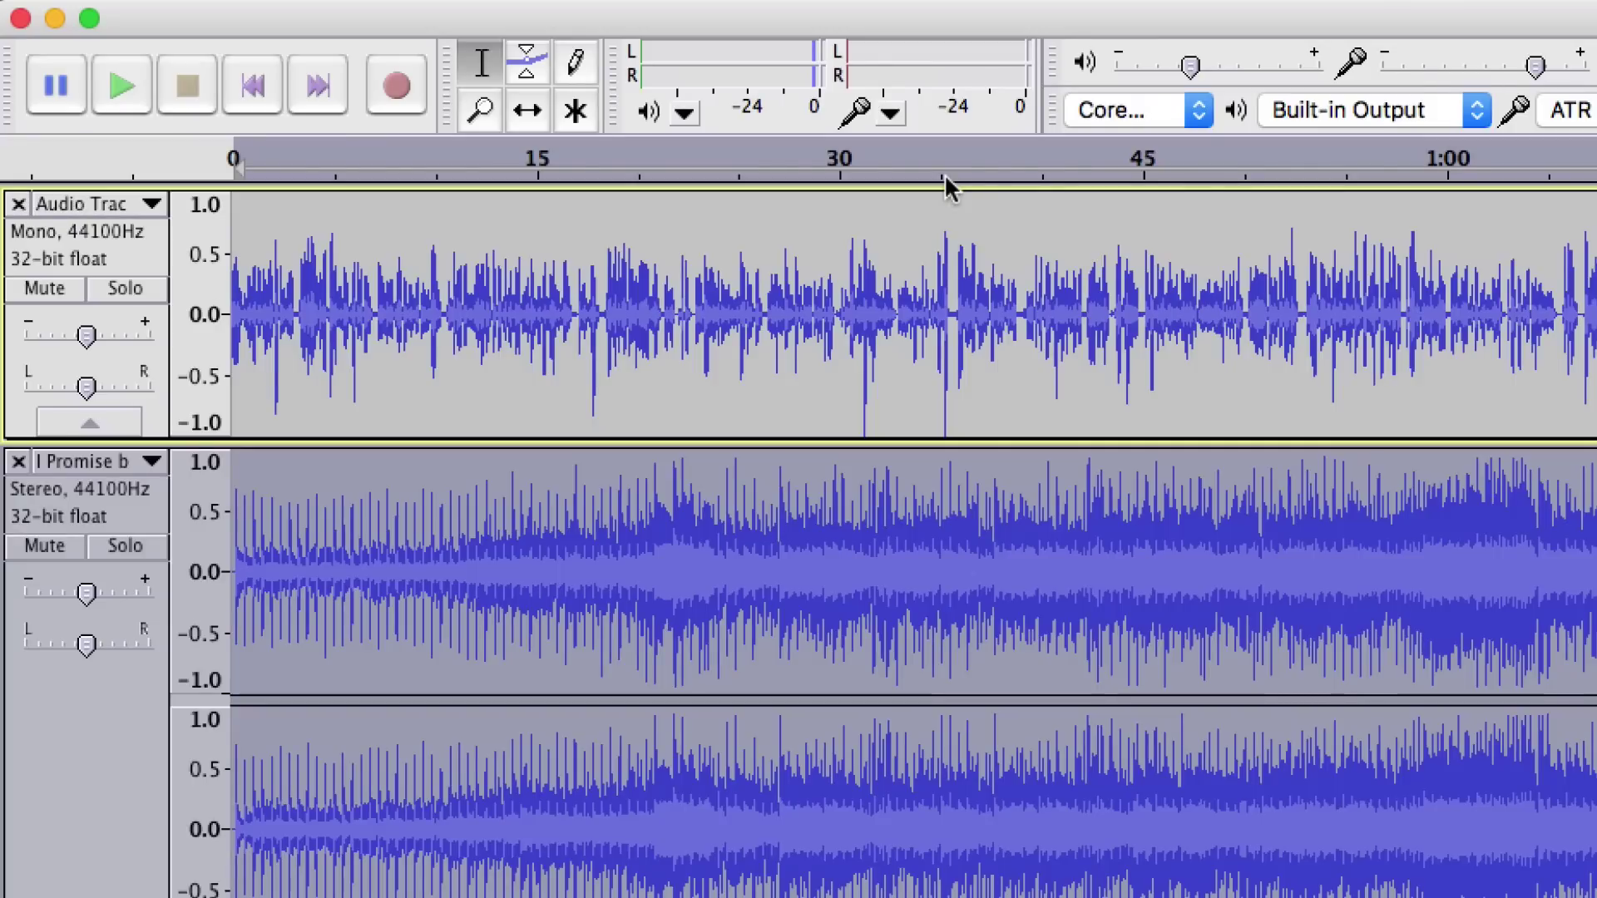
pyautogui.click(955, 225)
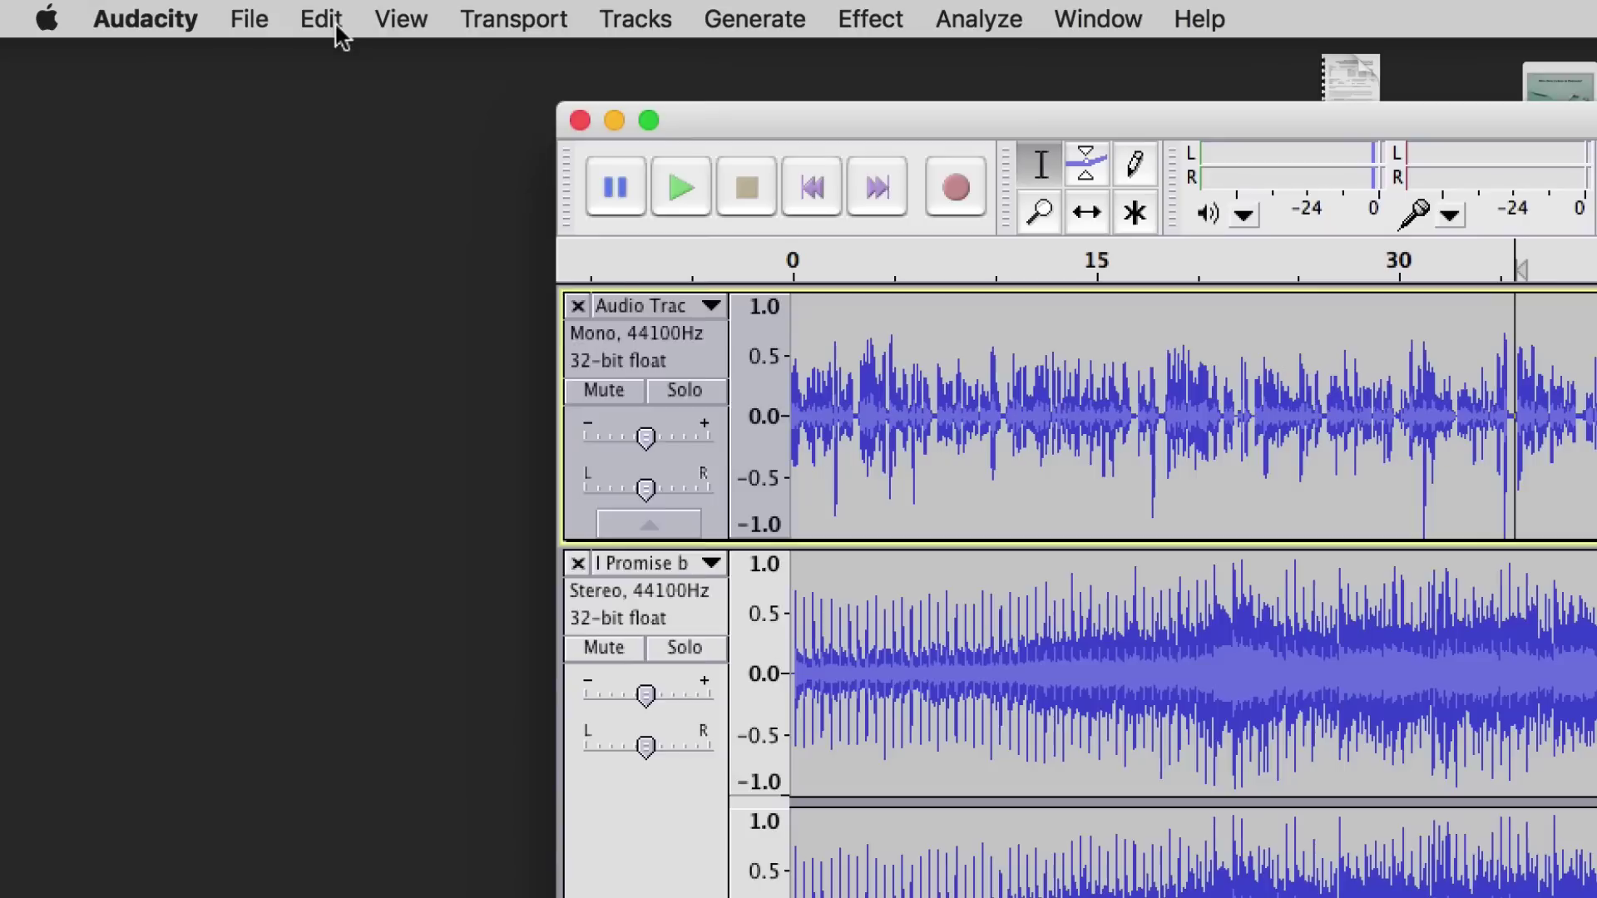
pyautogui.click(327, 24)
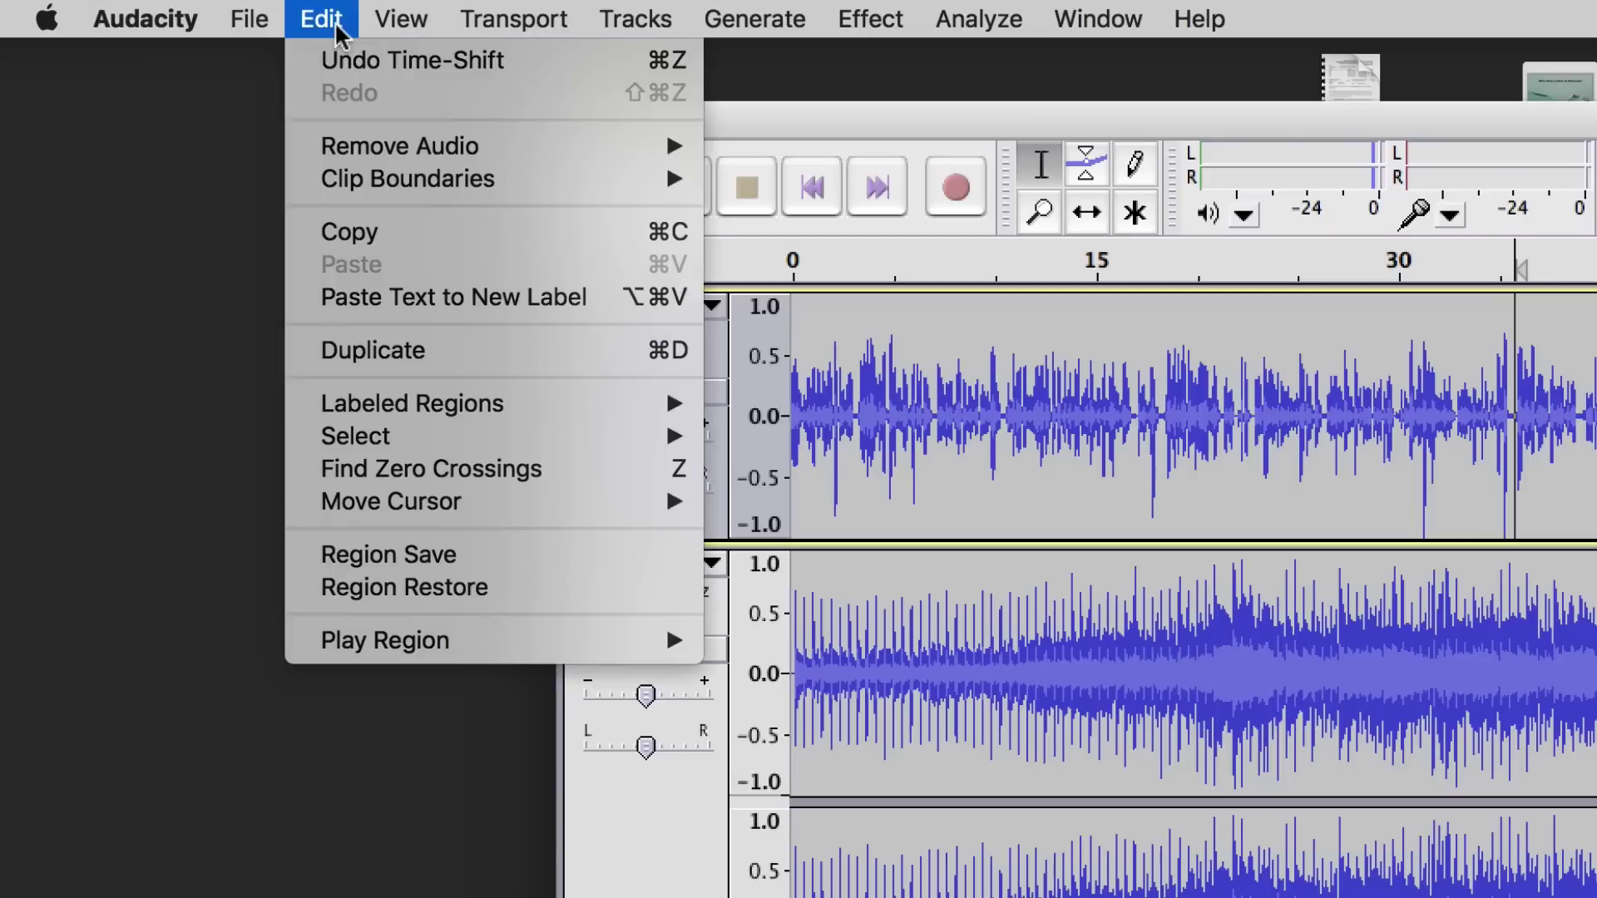
pyautogui.moveTo(402, 189)
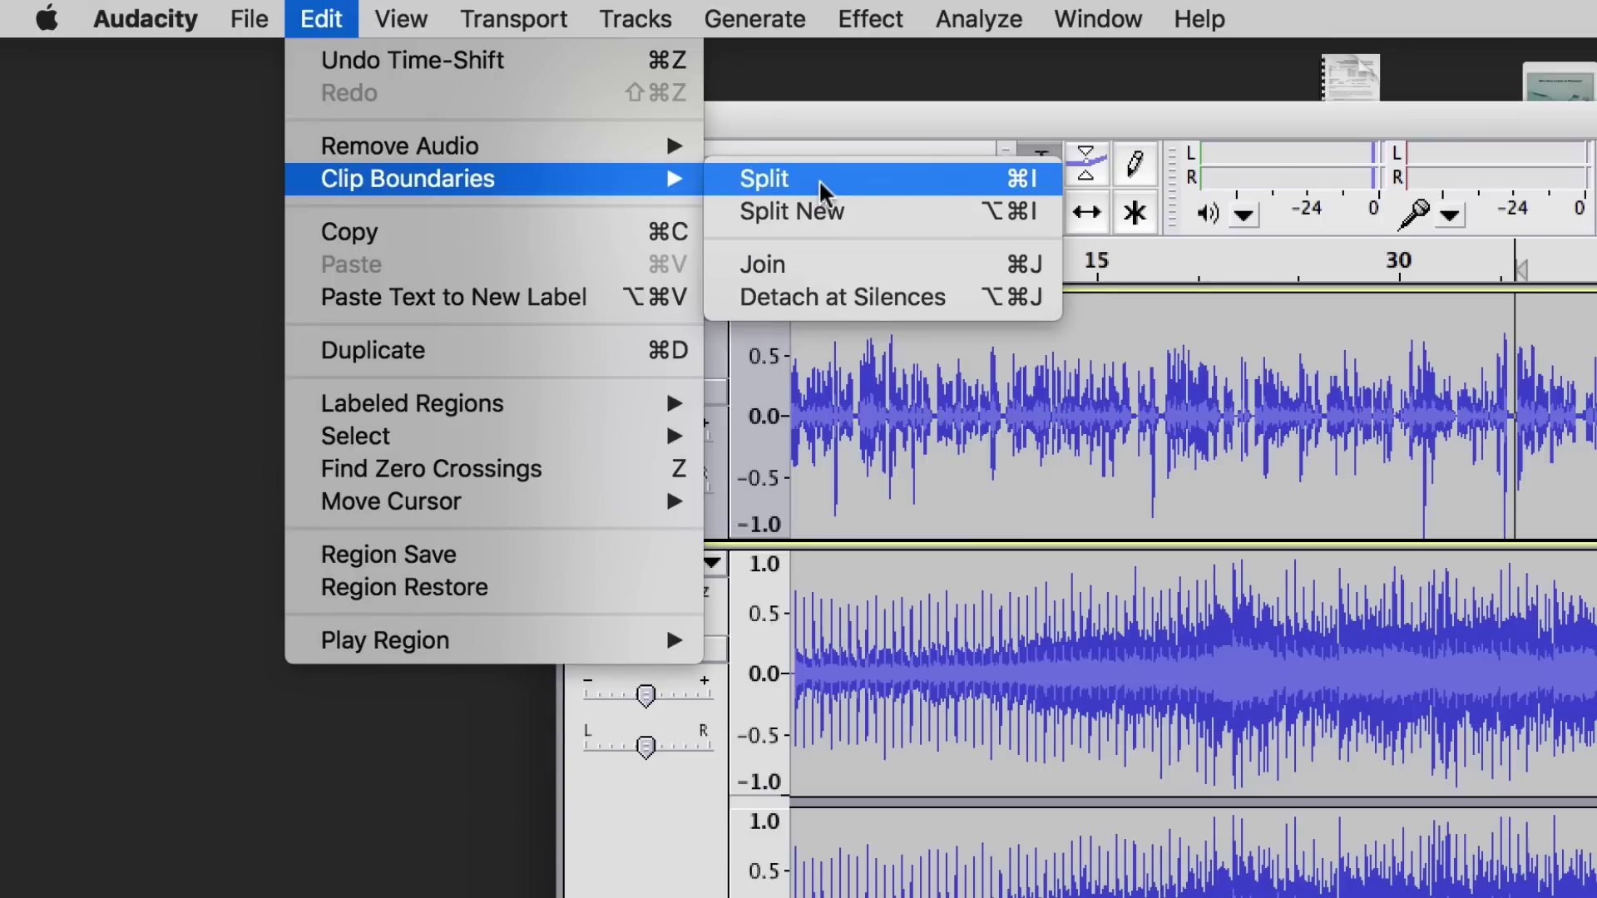
pyautogui.click(767, 186)
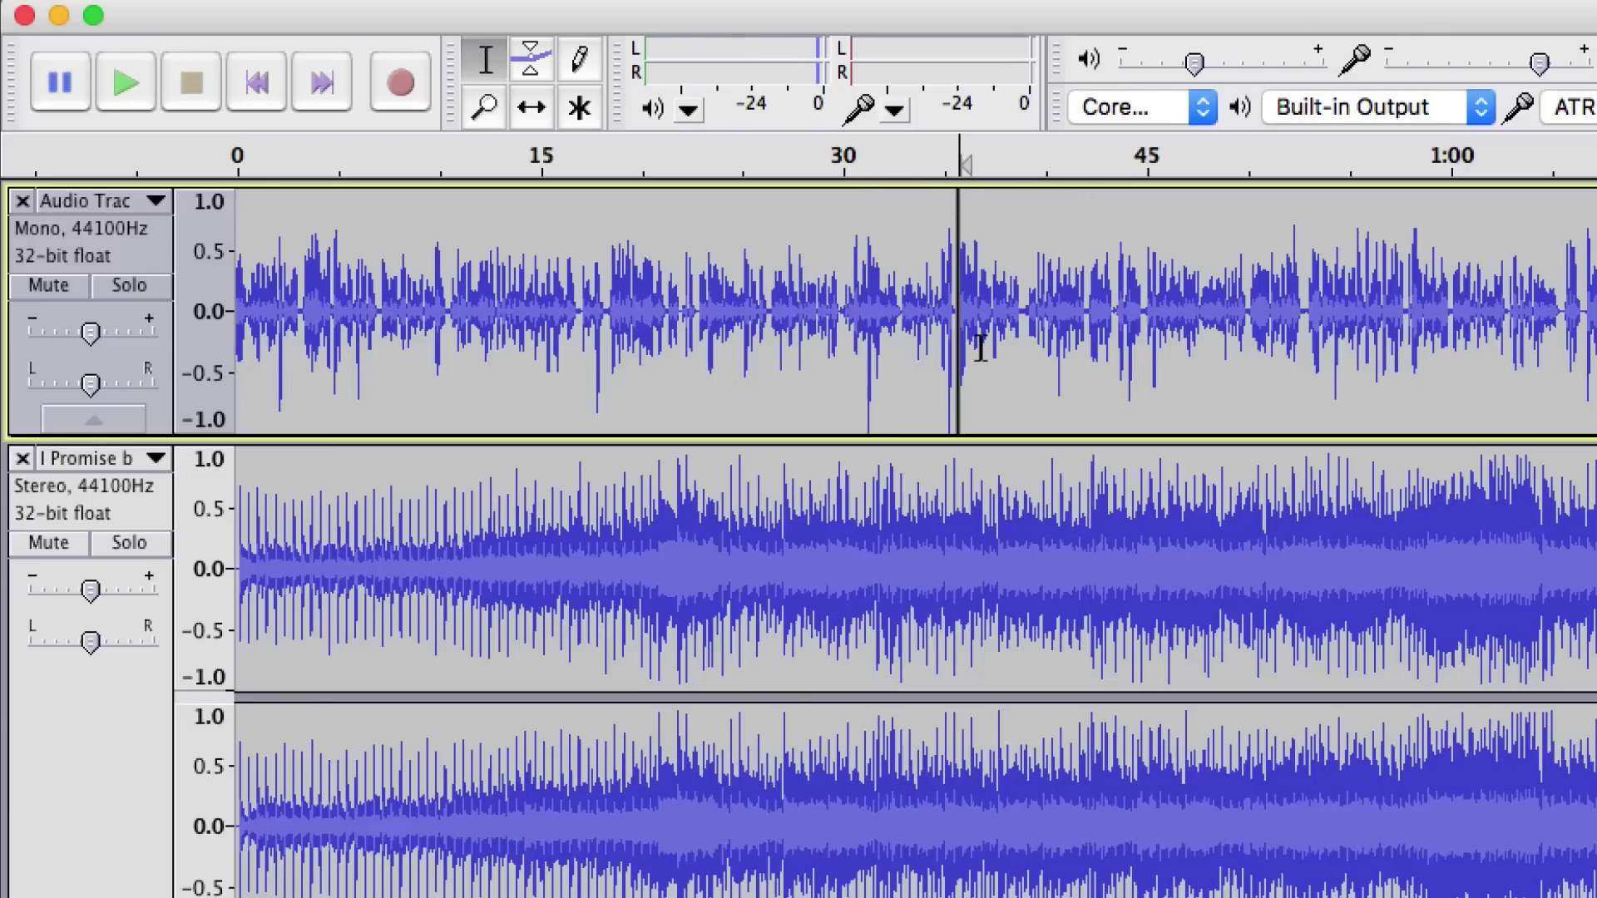
# Step: Shift the second voice clip forward in time so that it starts at about 46 seconds
pyautogui.click(531, 107)
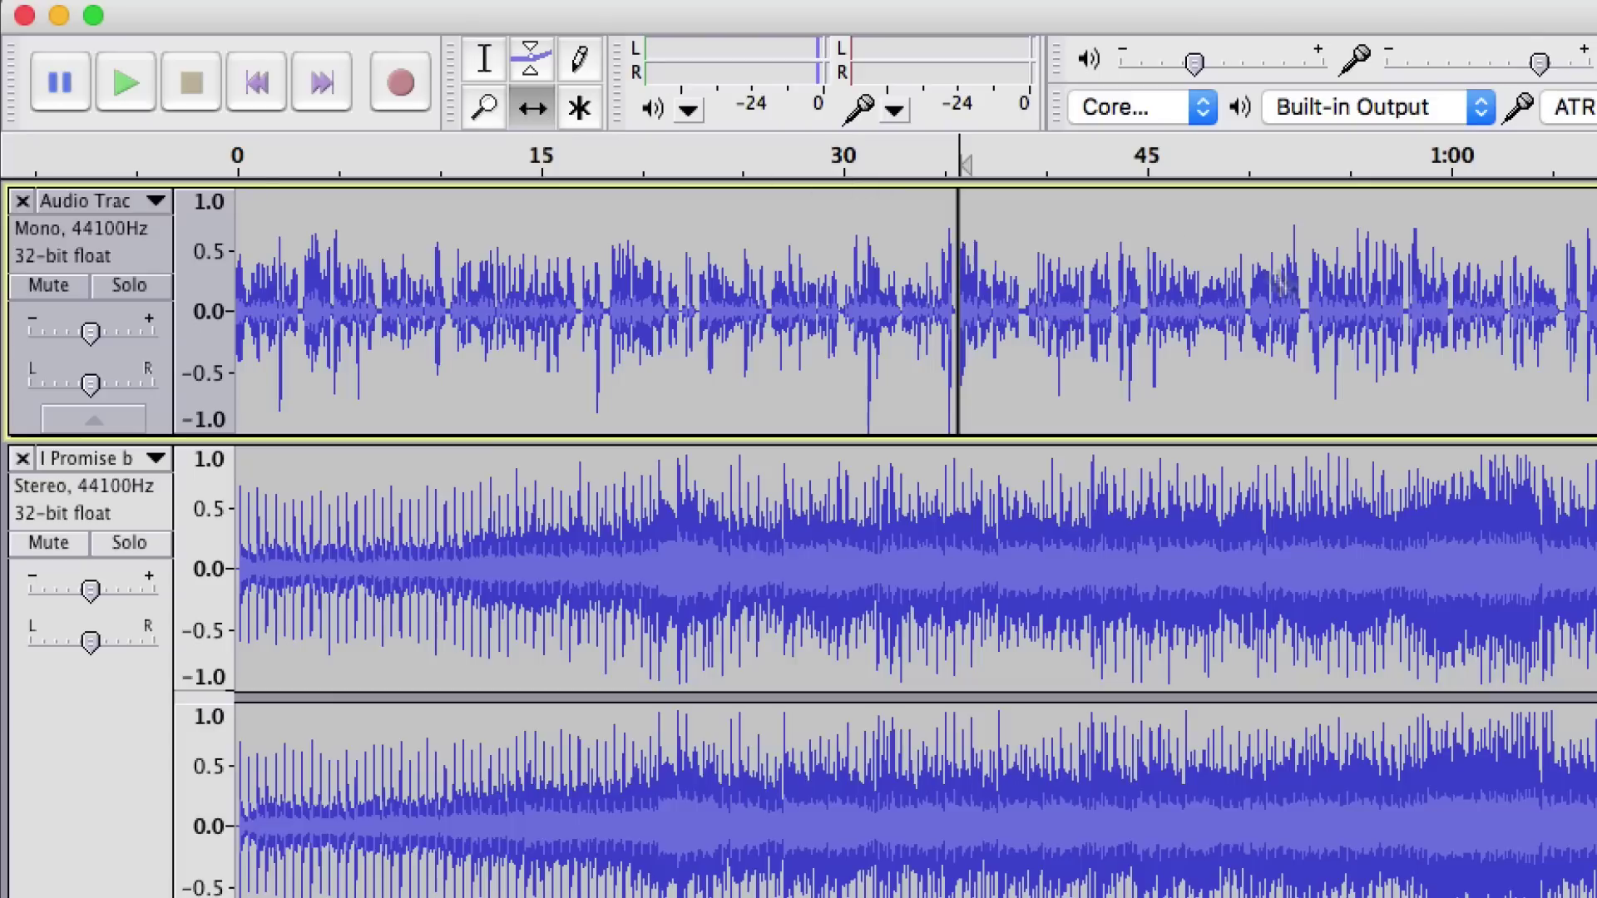
pyautogui.moveTo(1095, 238); pyautogui.dragTo(1296, 233)
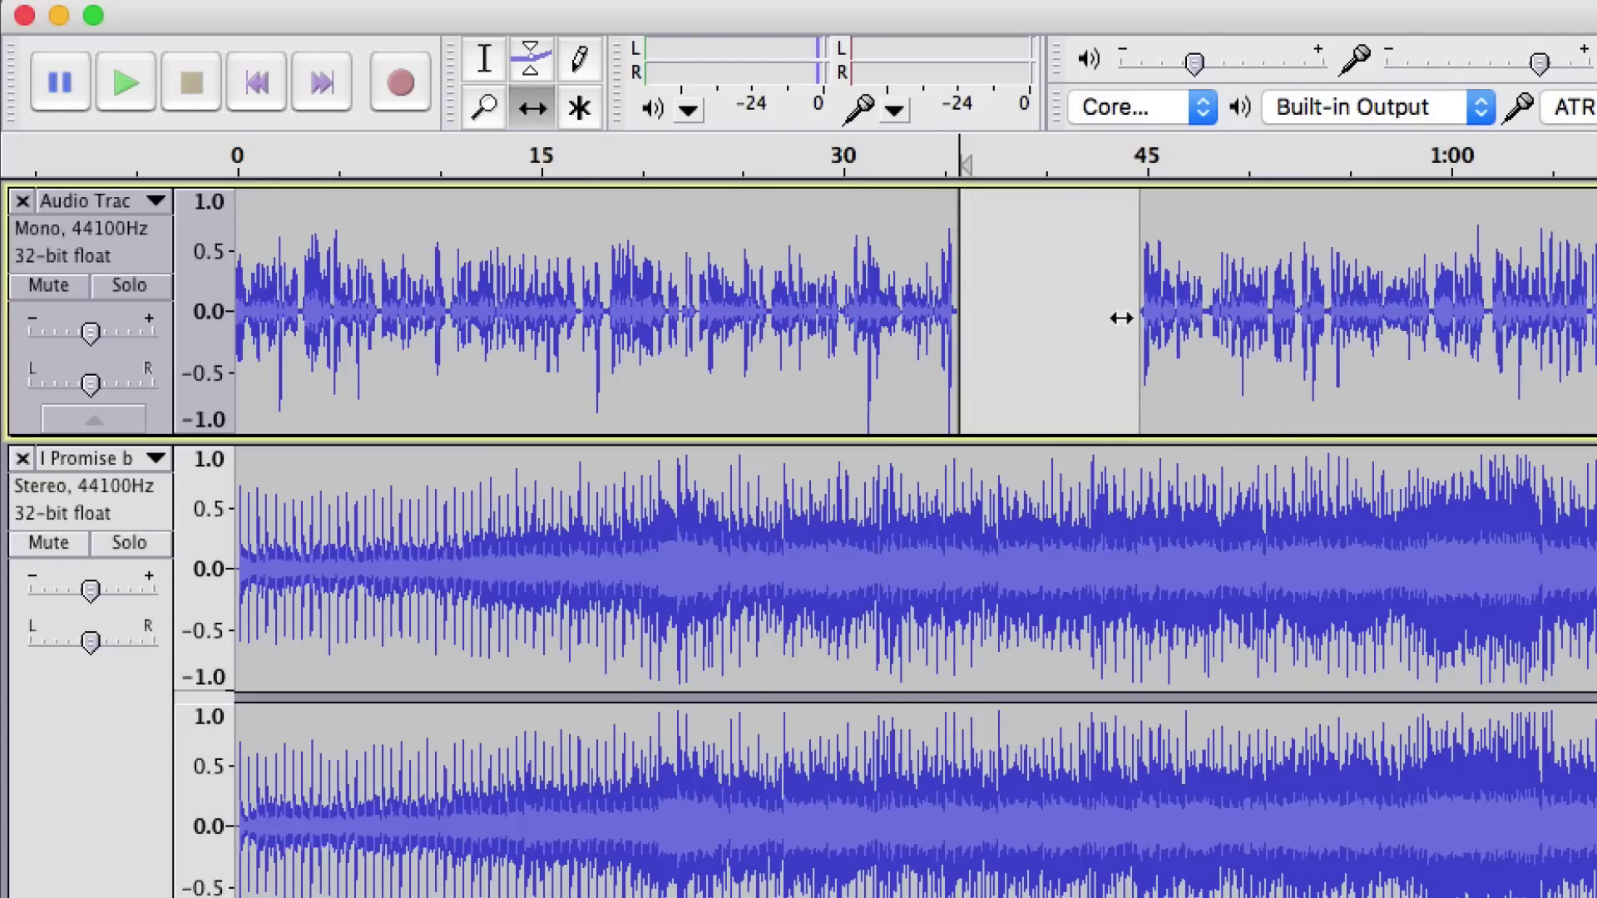
pyautogui.moveTo(1300, 305); pyautogui.dragTo(1347, 305)
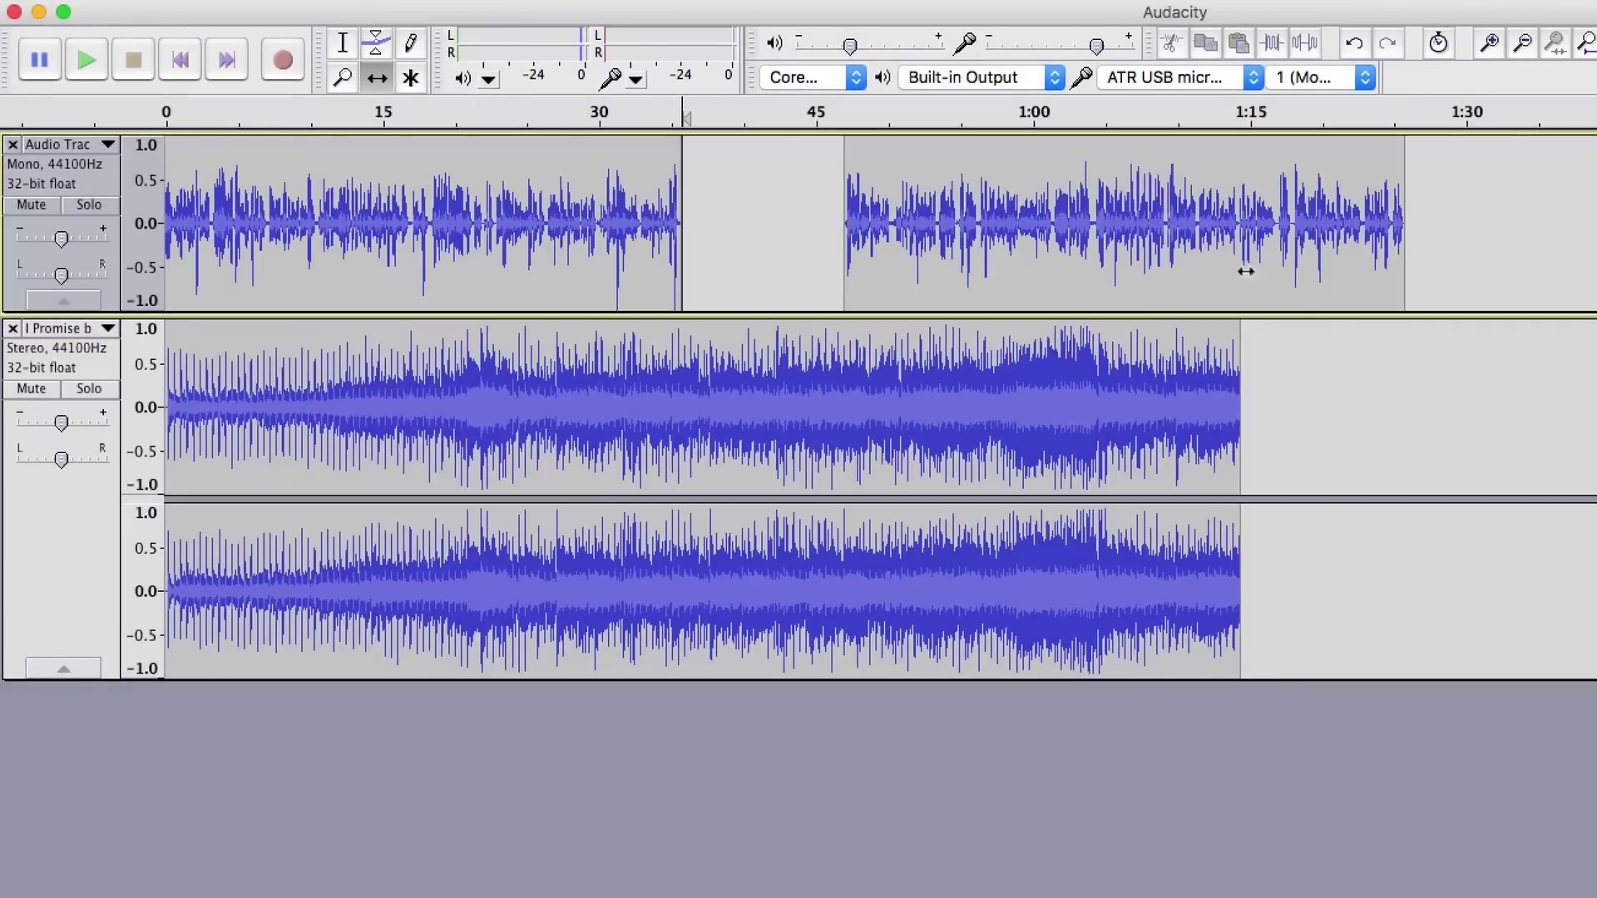
pyautogui.moveTo(1237, 282)
pyautogui.mouseDown()
pyautogui.moveTo(1271, 282)
pyautogui.moveTo(1227, 282)
pyautogui.mouseUp()
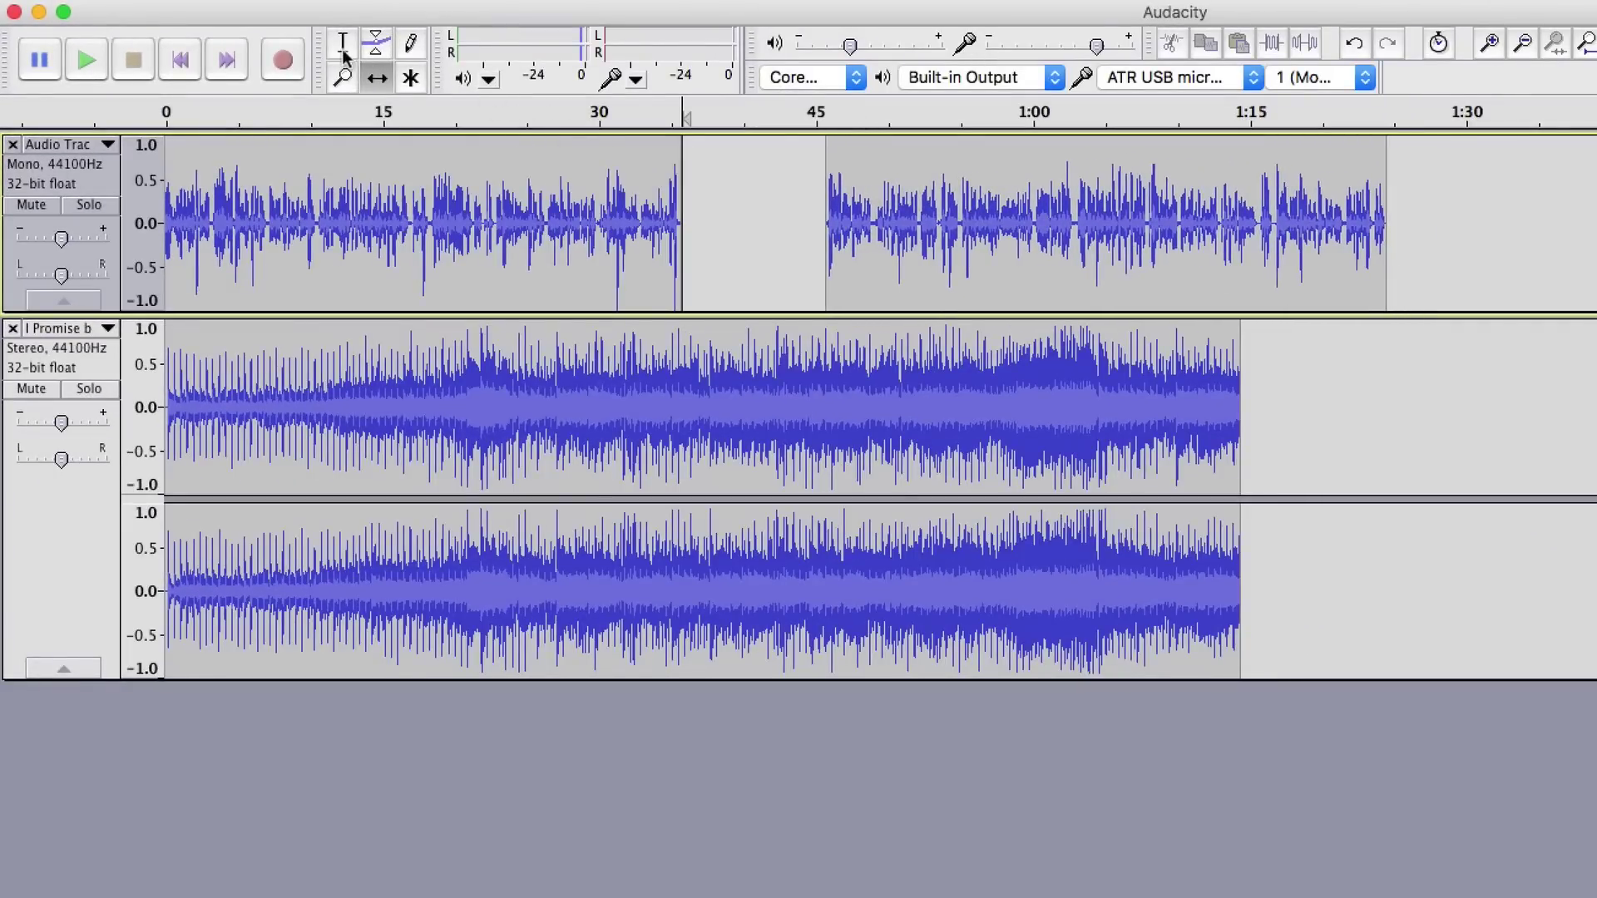
# Step: Delete the end of the second voice clip that extends past the end of the music track
pyautogui.click(343, 46)
pyautogui.moveTo(1241, 292); pyautogui.dragTo(1388, 291)
pyautogui.press('Delete')
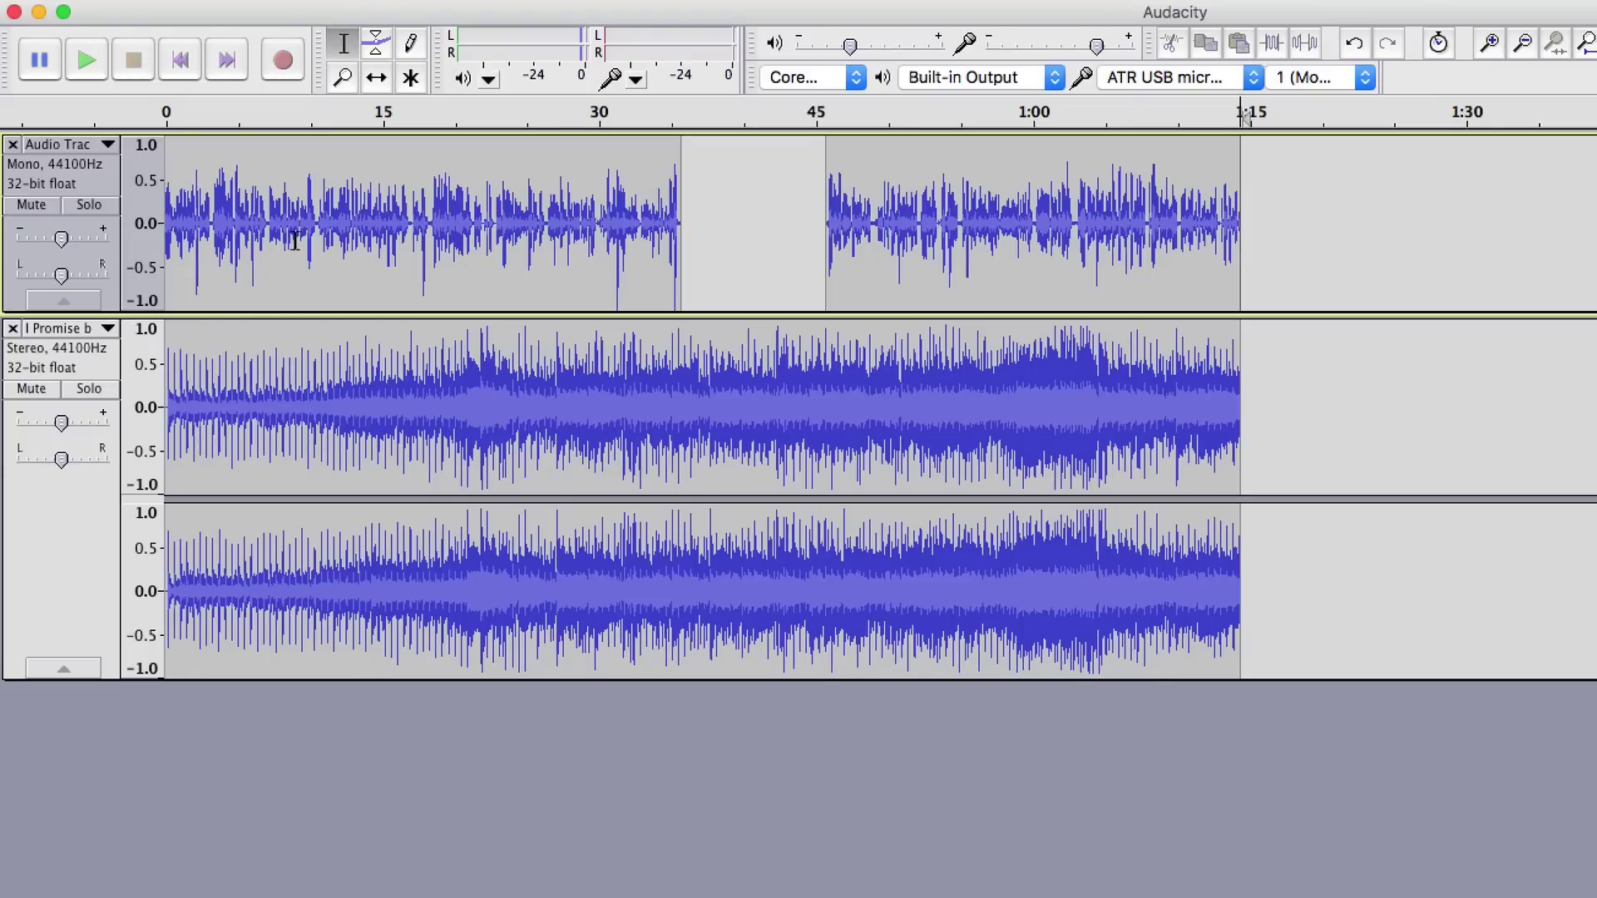
# Step: Shift the first voice clip forward in time so that it starts at about 5 seconds
pyautogui.click(377, 77)
pyautogui.moveTo(308, 204); pyautogui.dragTo(380, 204)
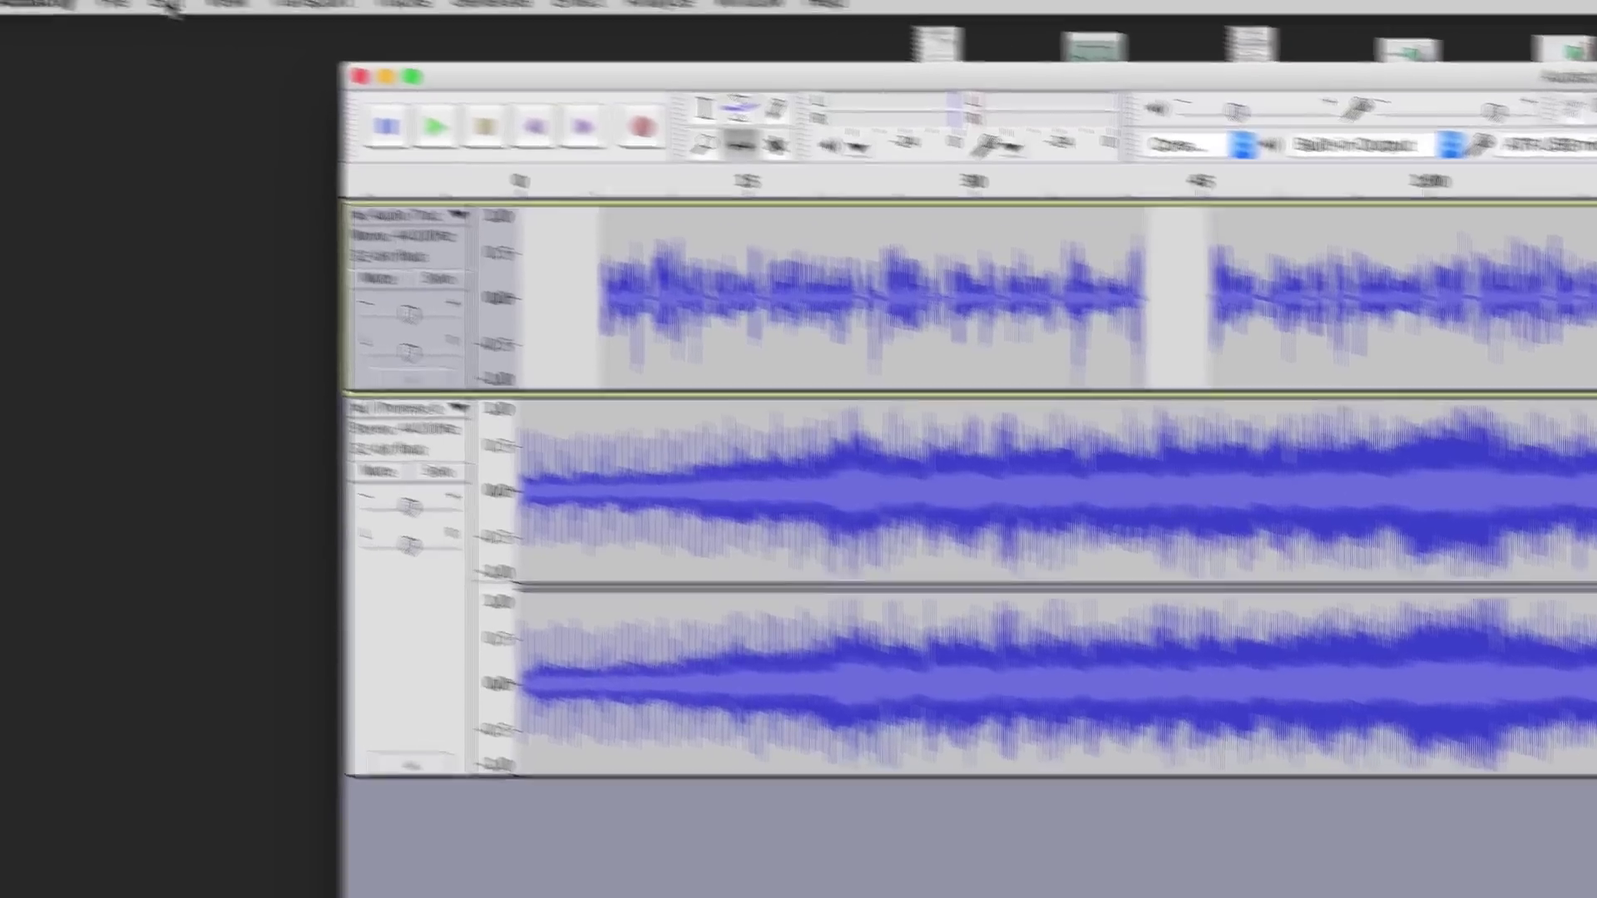
pyautogui.click(244, 14)
pyautogui.moveTo(283, 136)
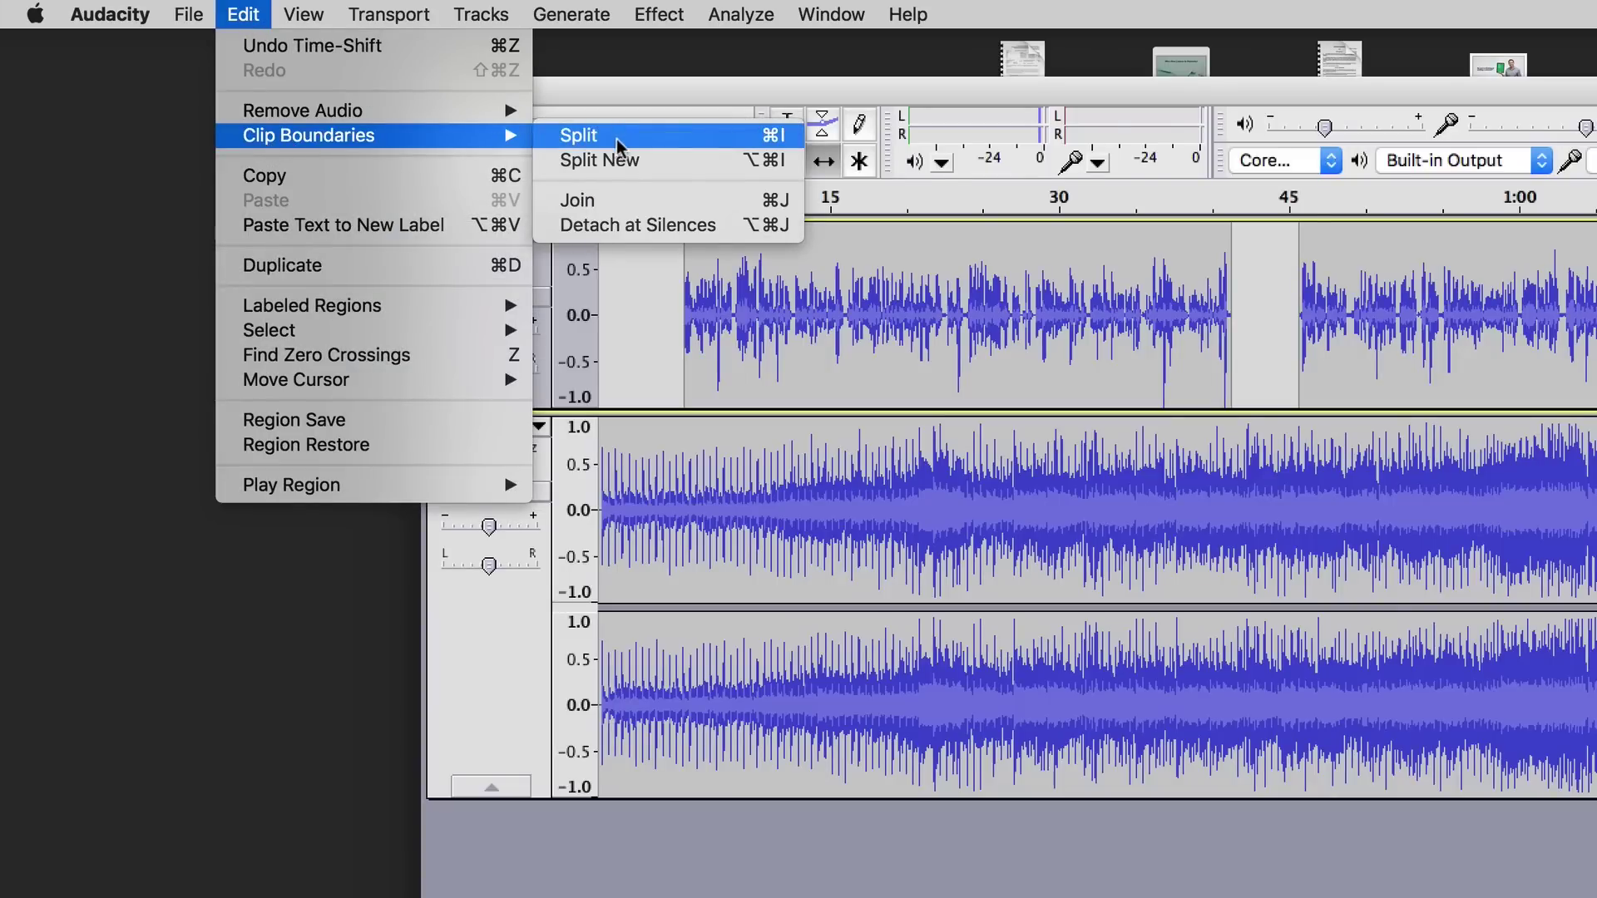
pyautogui.click(903, 100)
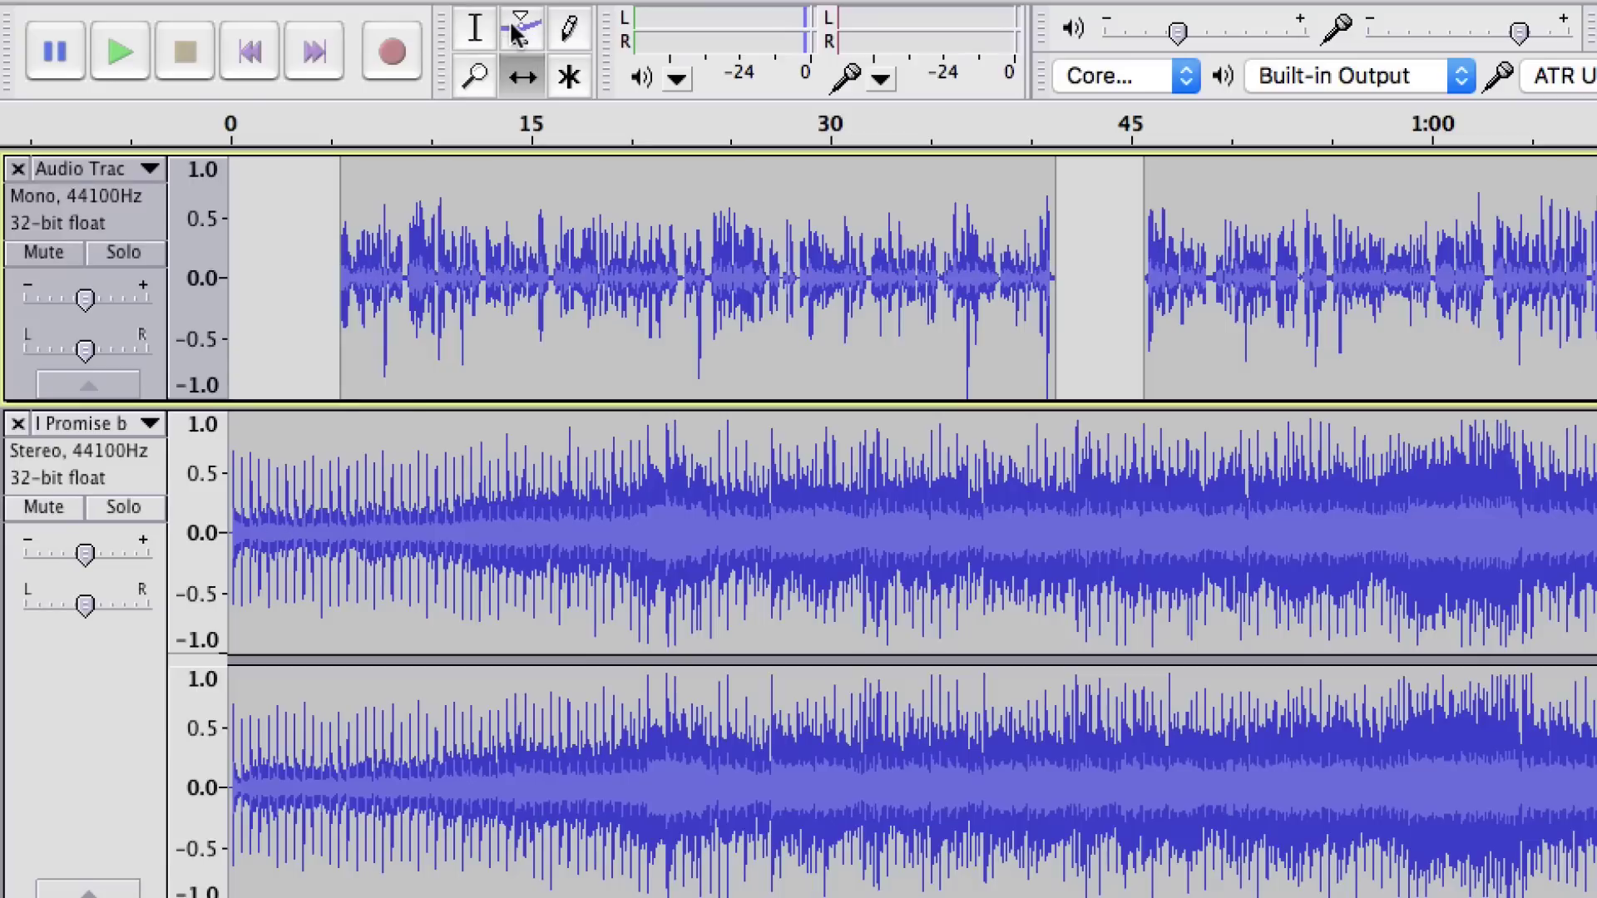
# Step: Shape the music track's volume envelope with points so it drops from about 0.8 at 4 seconds to about 0.2 from 5 seconds
pyautogui.click(520, 30)
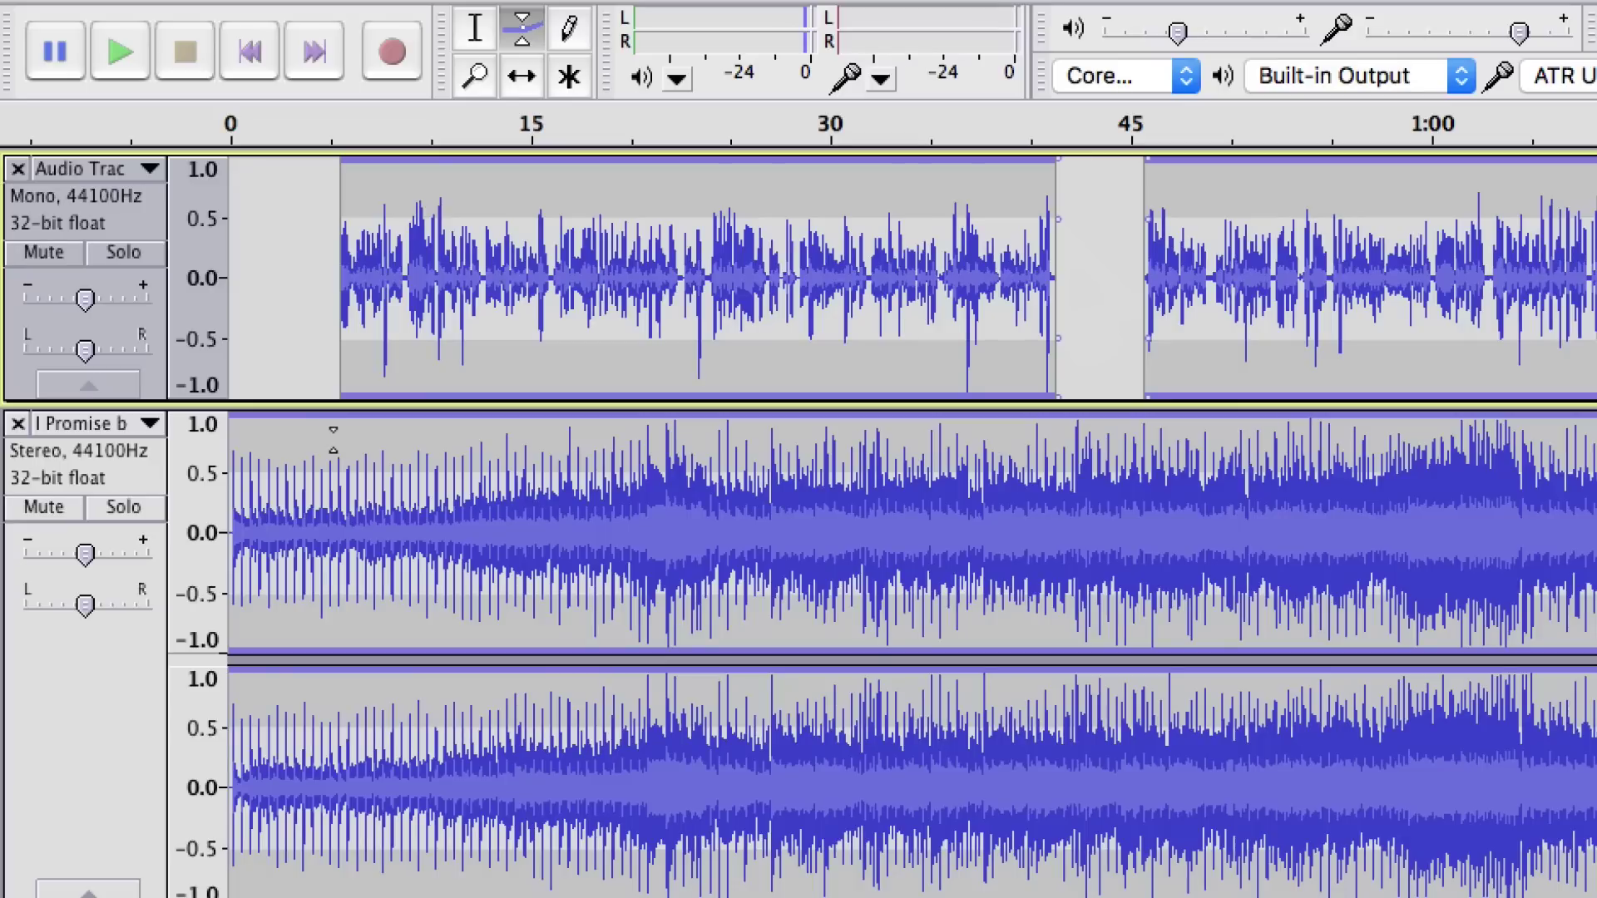
pyautogui.click(333, 441)
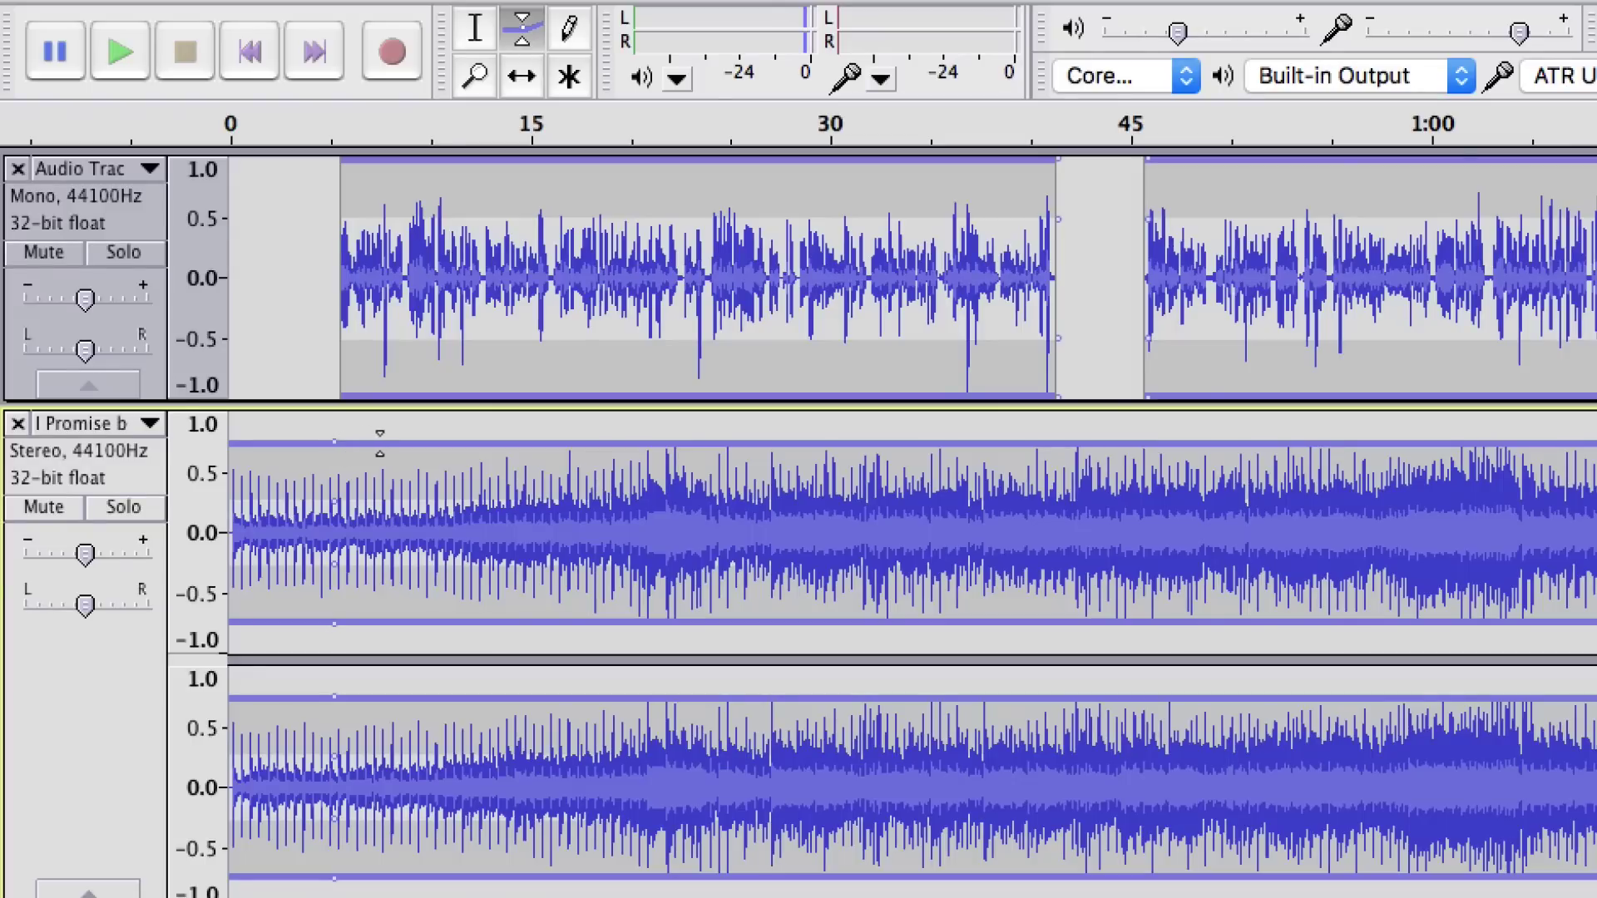
pyautogui.moveTo(391, 441); pyautogui.dragTo(454, 492)
pyautogui.moveTo(432, 490); pyautogui.dragTo(307, 435)
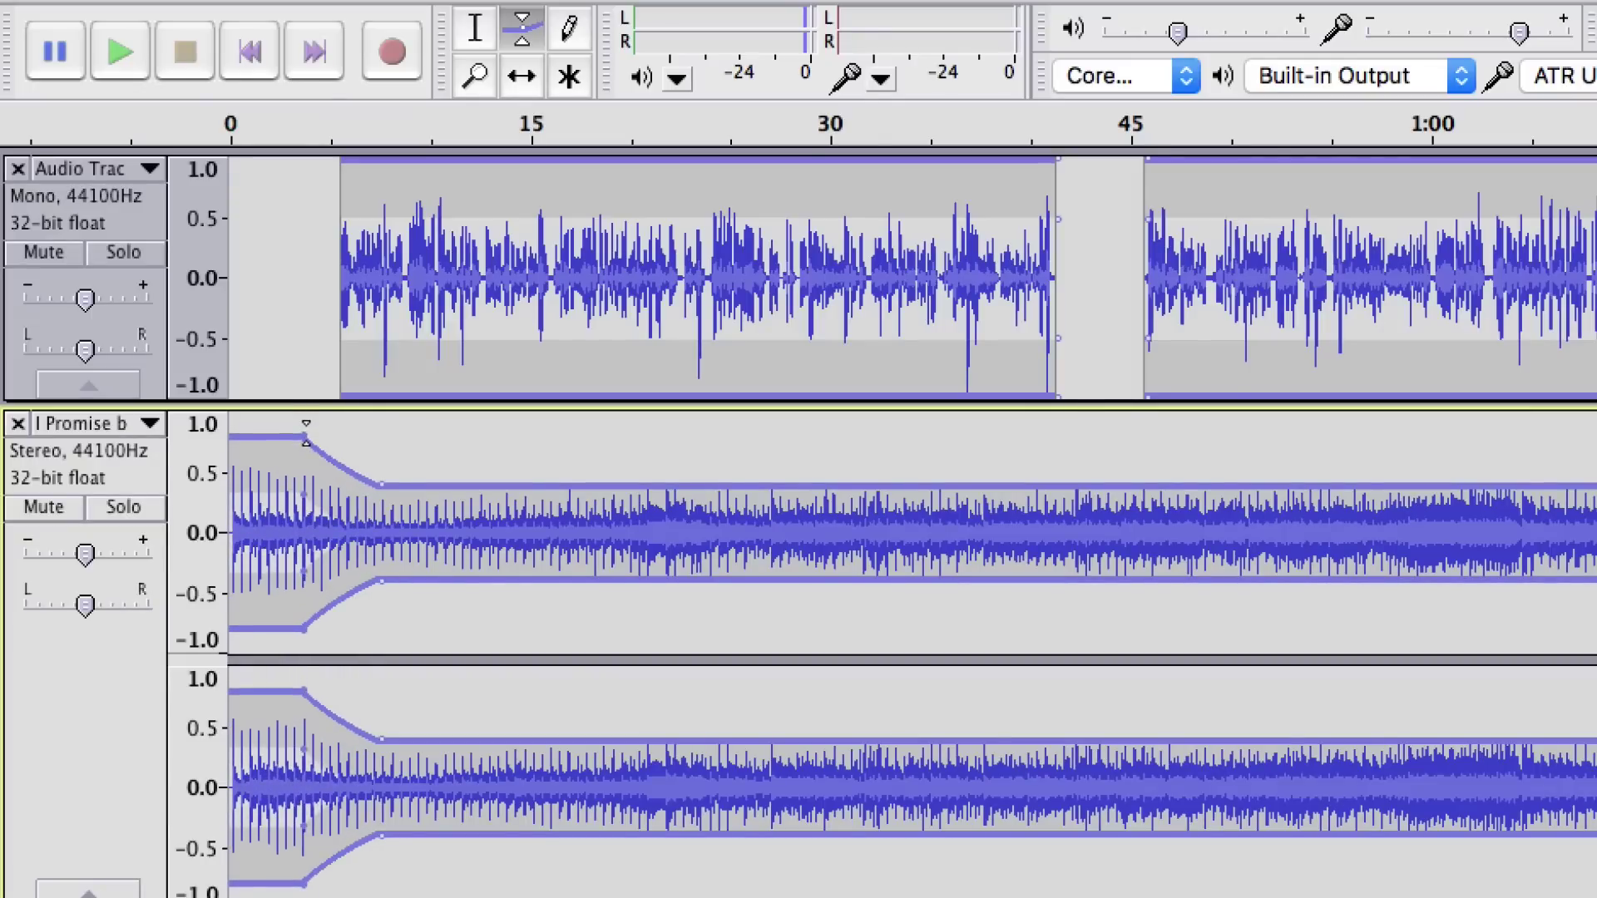
pyautogui.click(337, 469)
pyautogui.moveTo(336, 470); pyautogui.dragTo(404, 509)
# Step: Play the mix from the beginning to check the music dip under the first voice clip
pyautogui.click(252, 52)
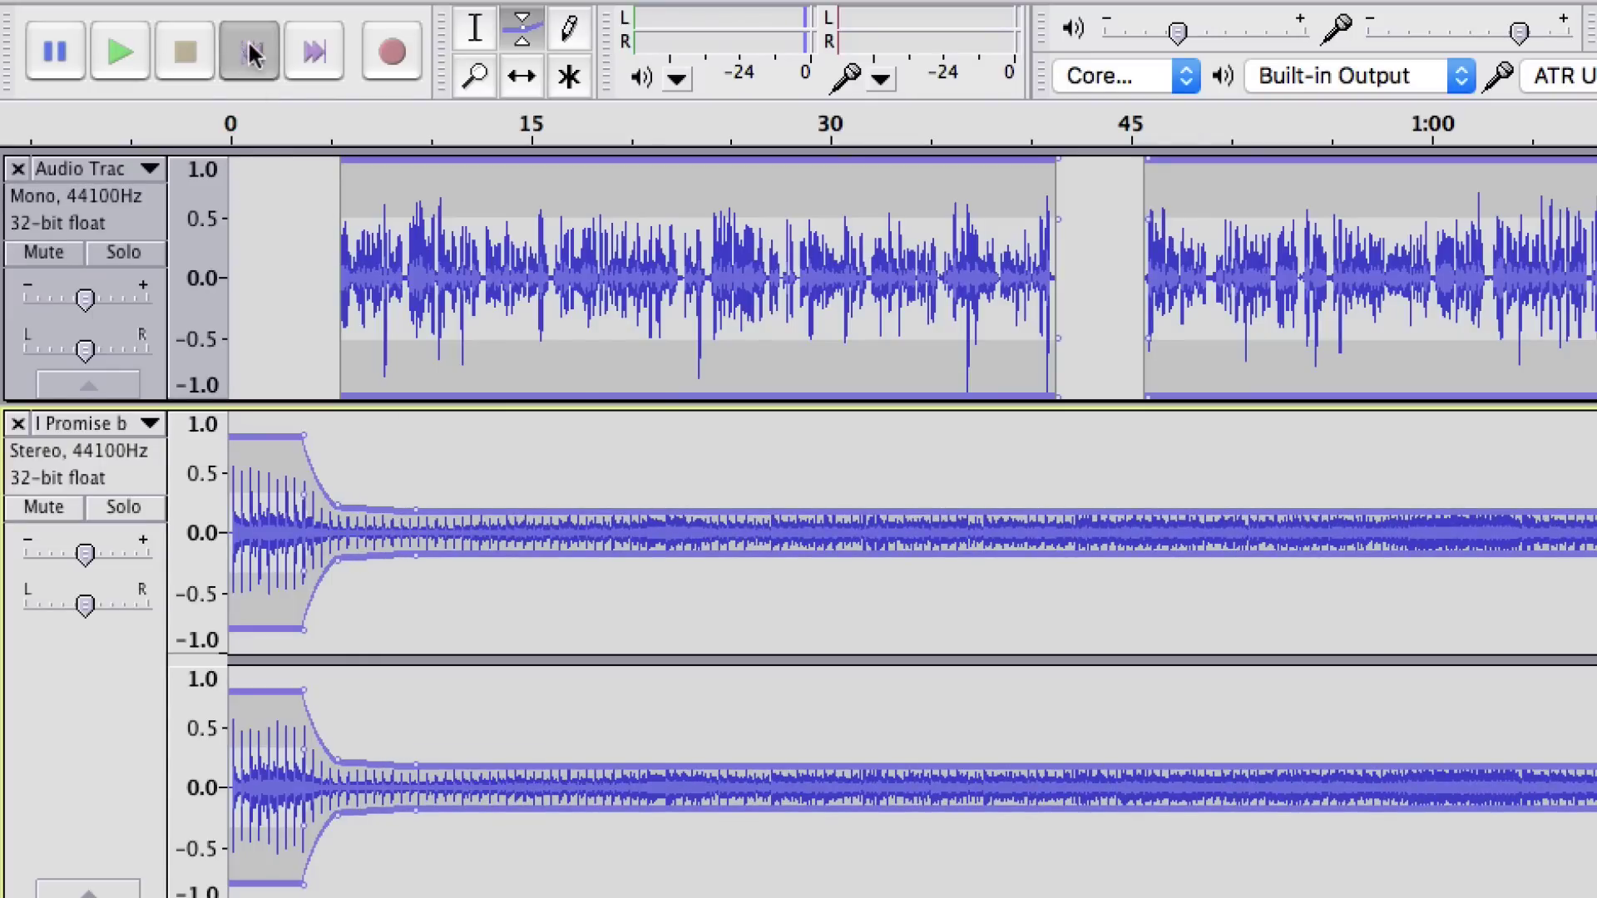
pyautogui.click(122, 55)
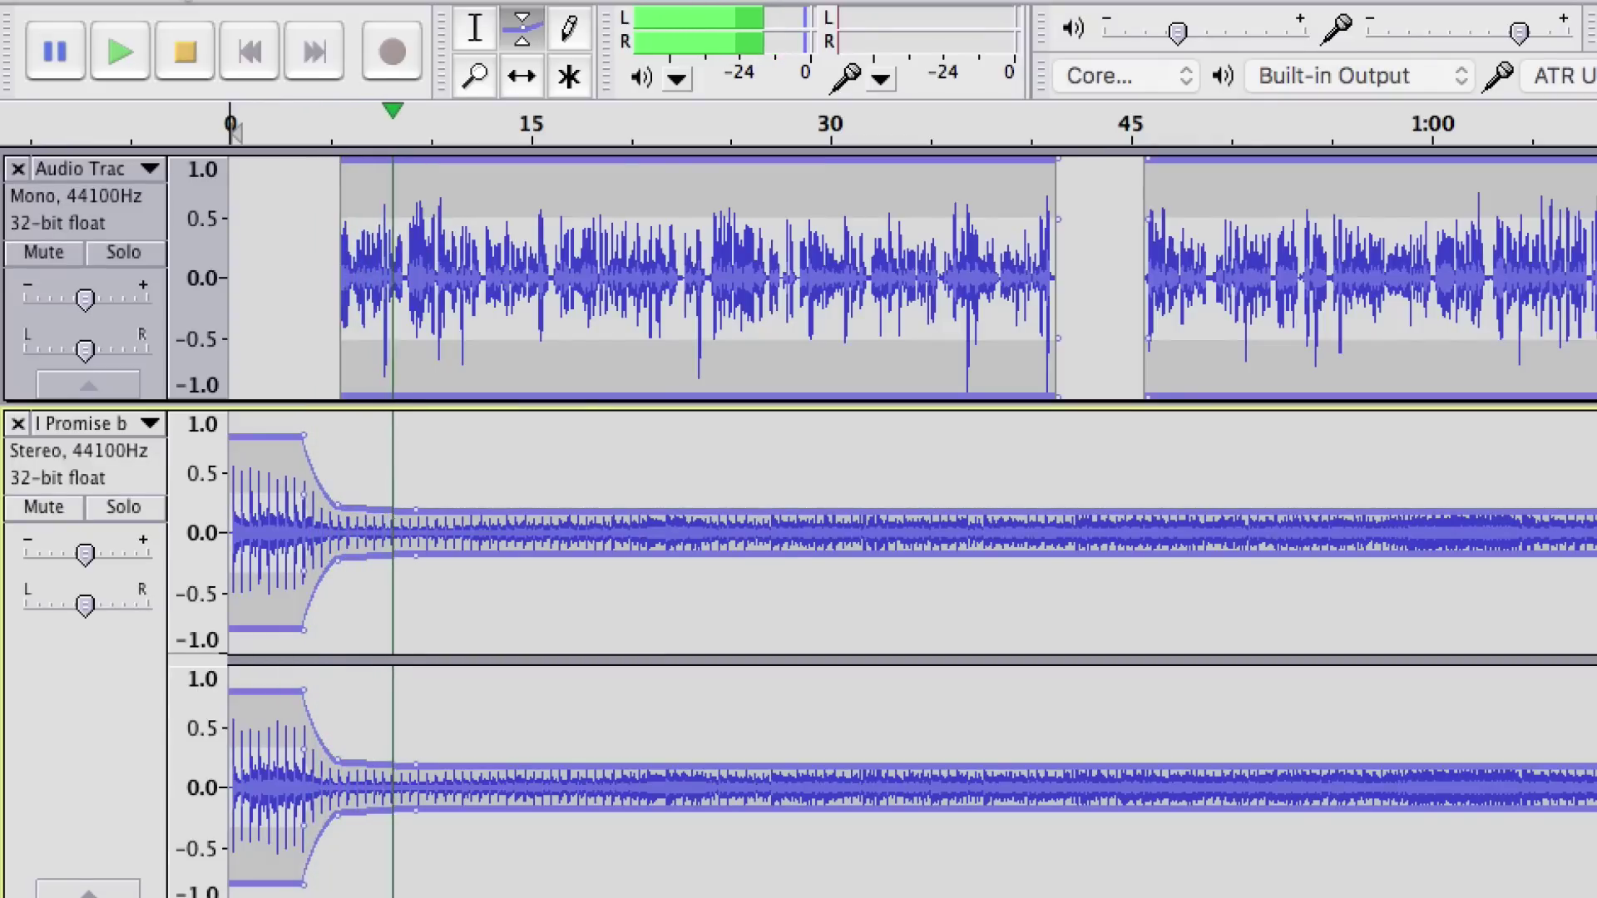
pyautogui.click(189, 53)
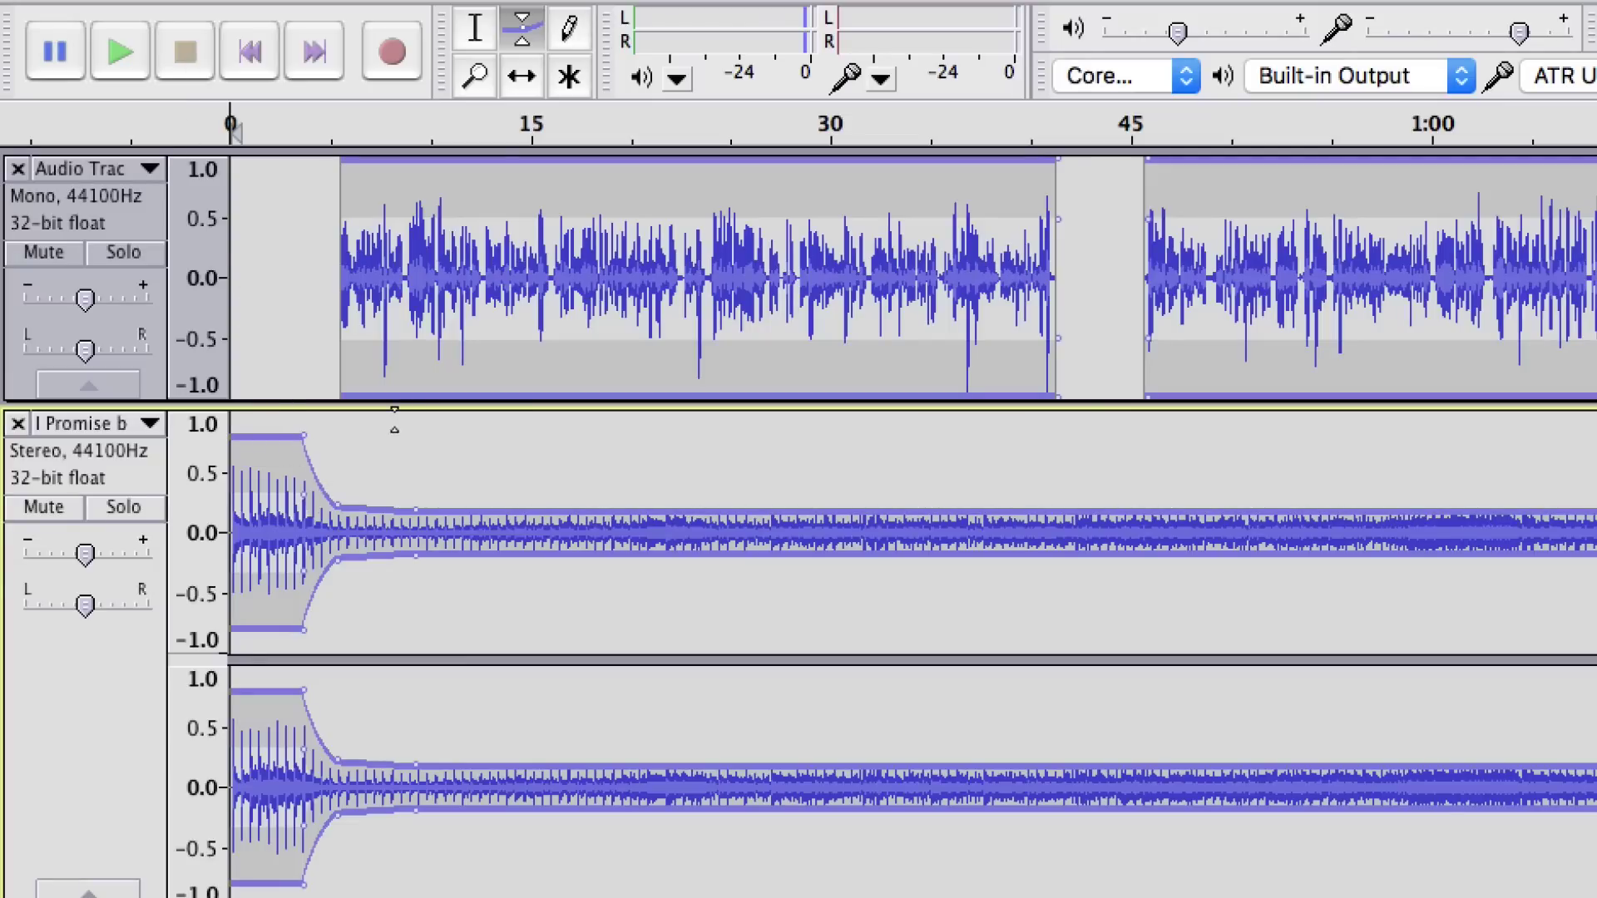
# Step: Shift the first voice clip back to start at about 4 seconds and play the transition from about 3 seconds
pyautogui.click(522, 76)
pyautogui.moveTo(624, 195); pyautogui.dragTo(597, 205)
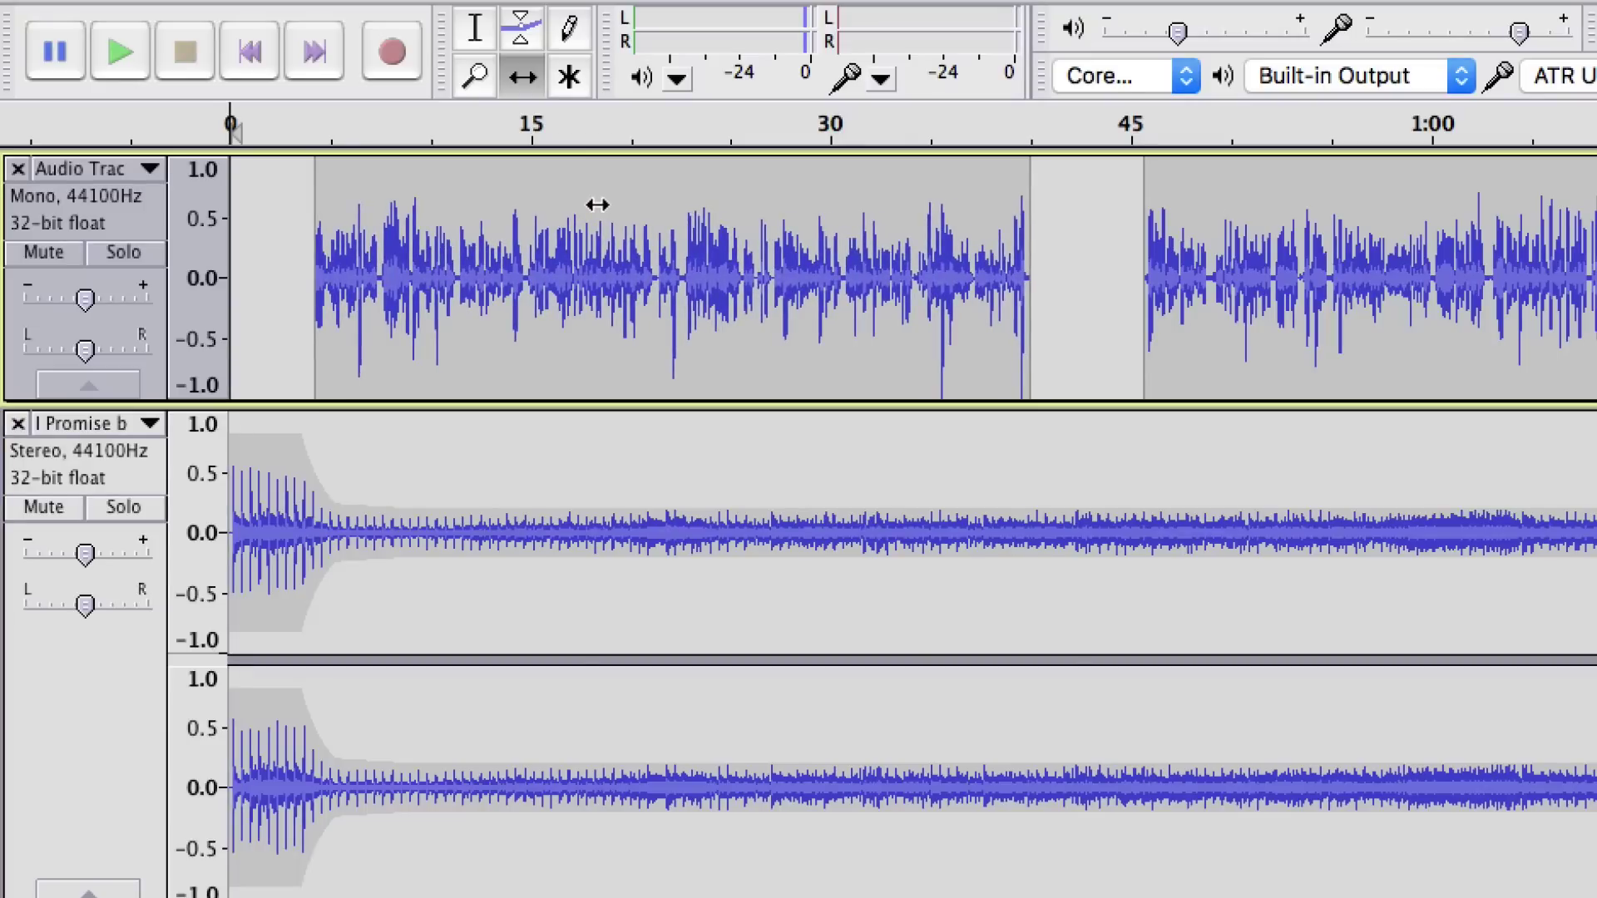
pyautogui.click(475, 28)
pyautogui.click(287, 215)
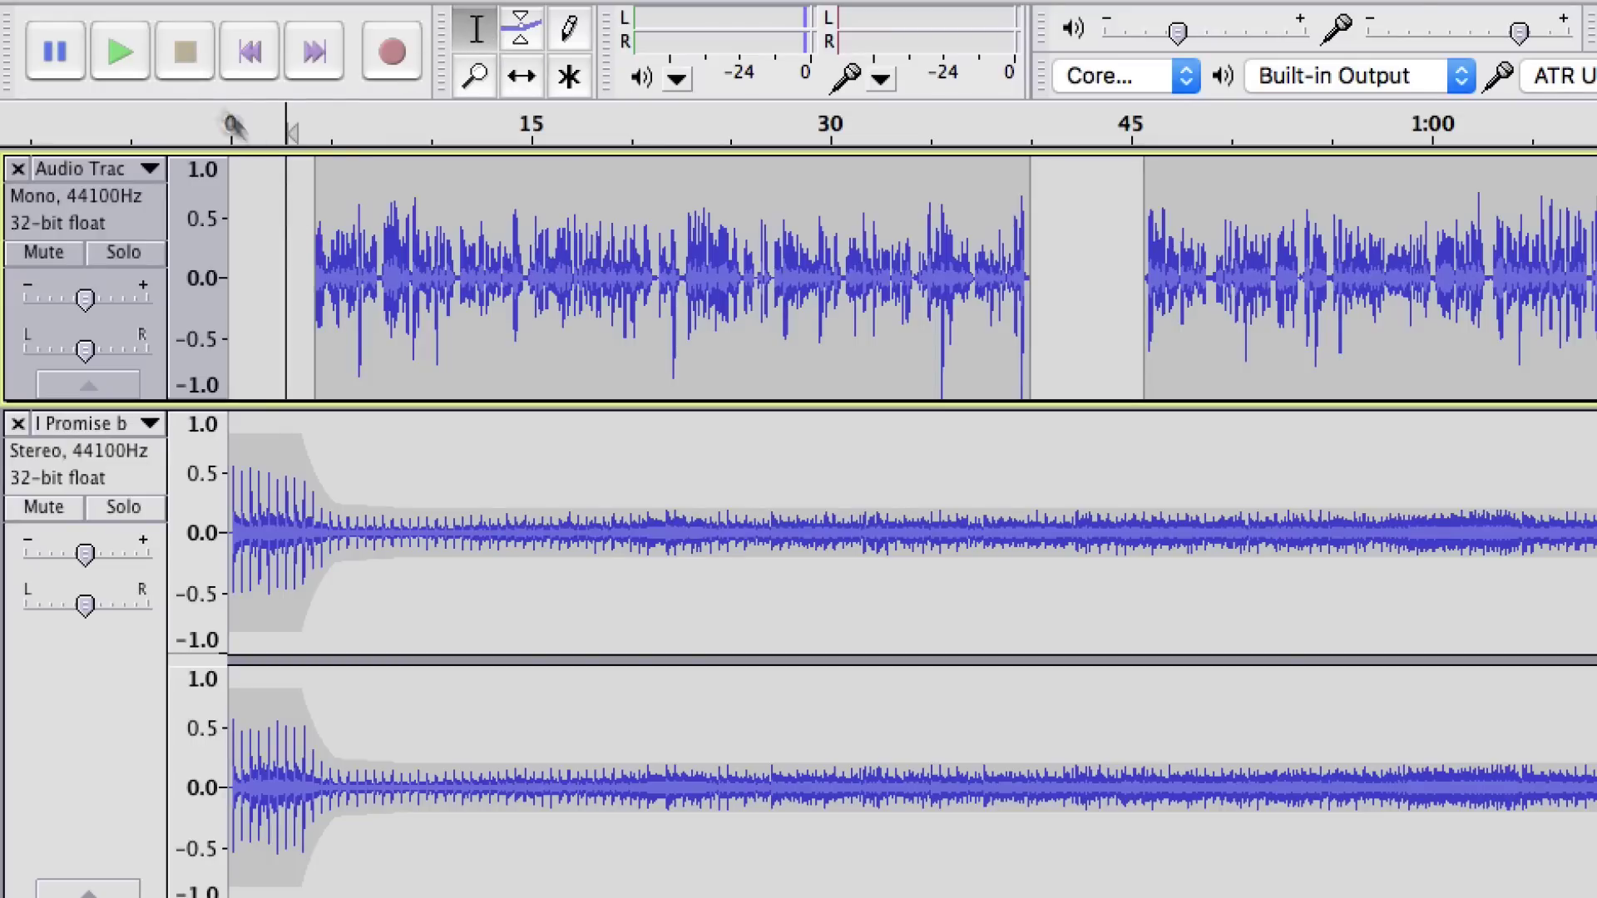
pyautogui.click(126, 62)
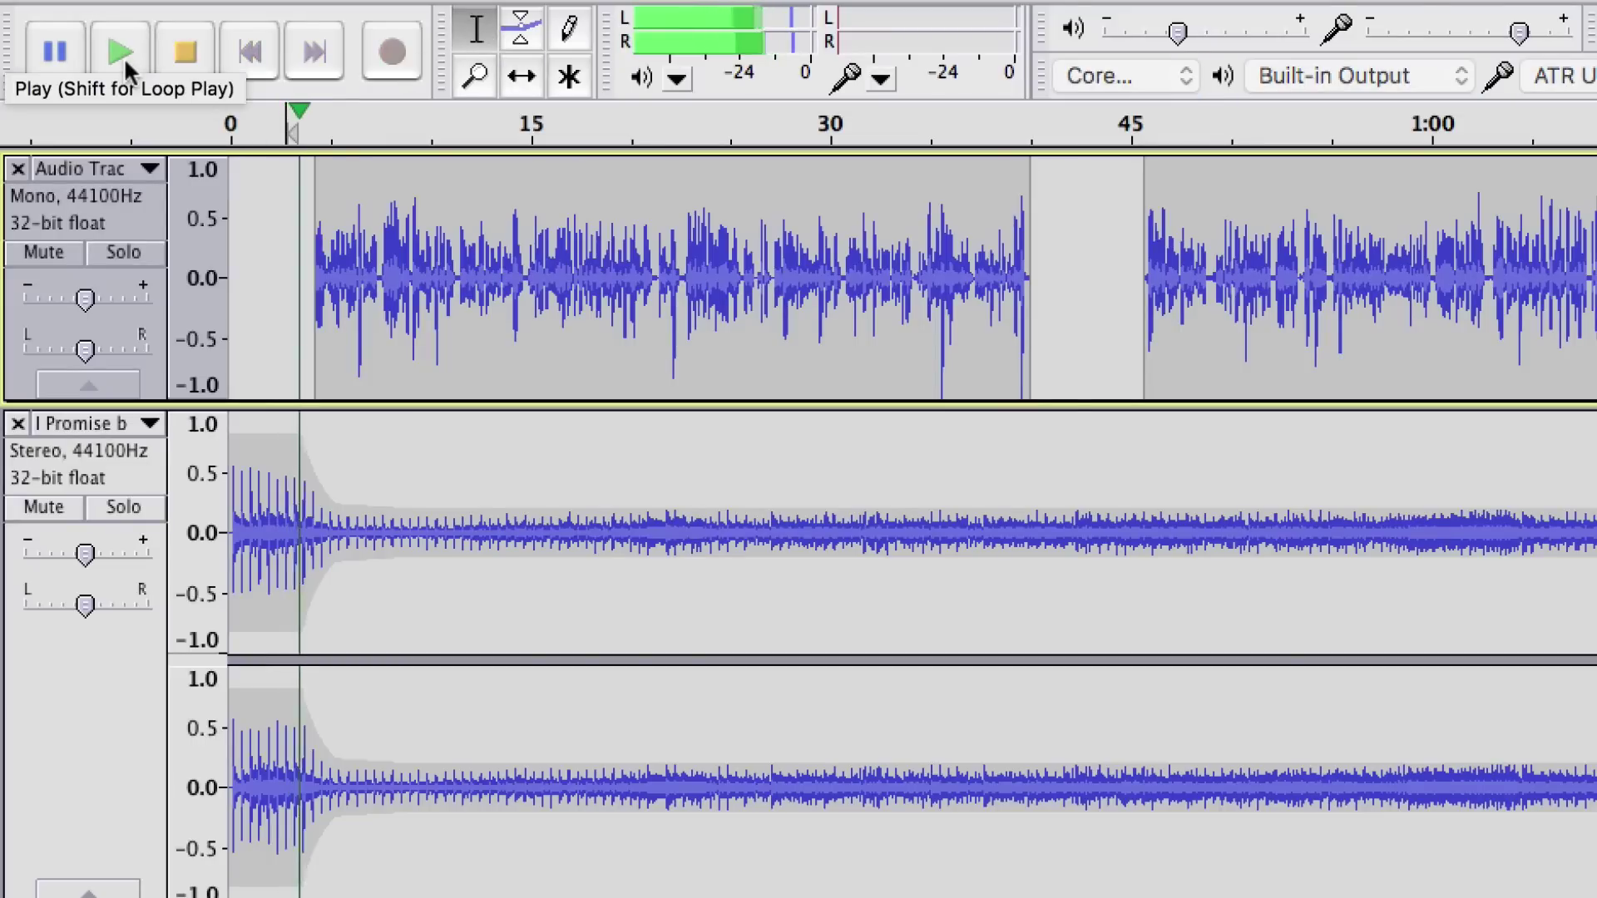
pyautogui.click(175, 51)
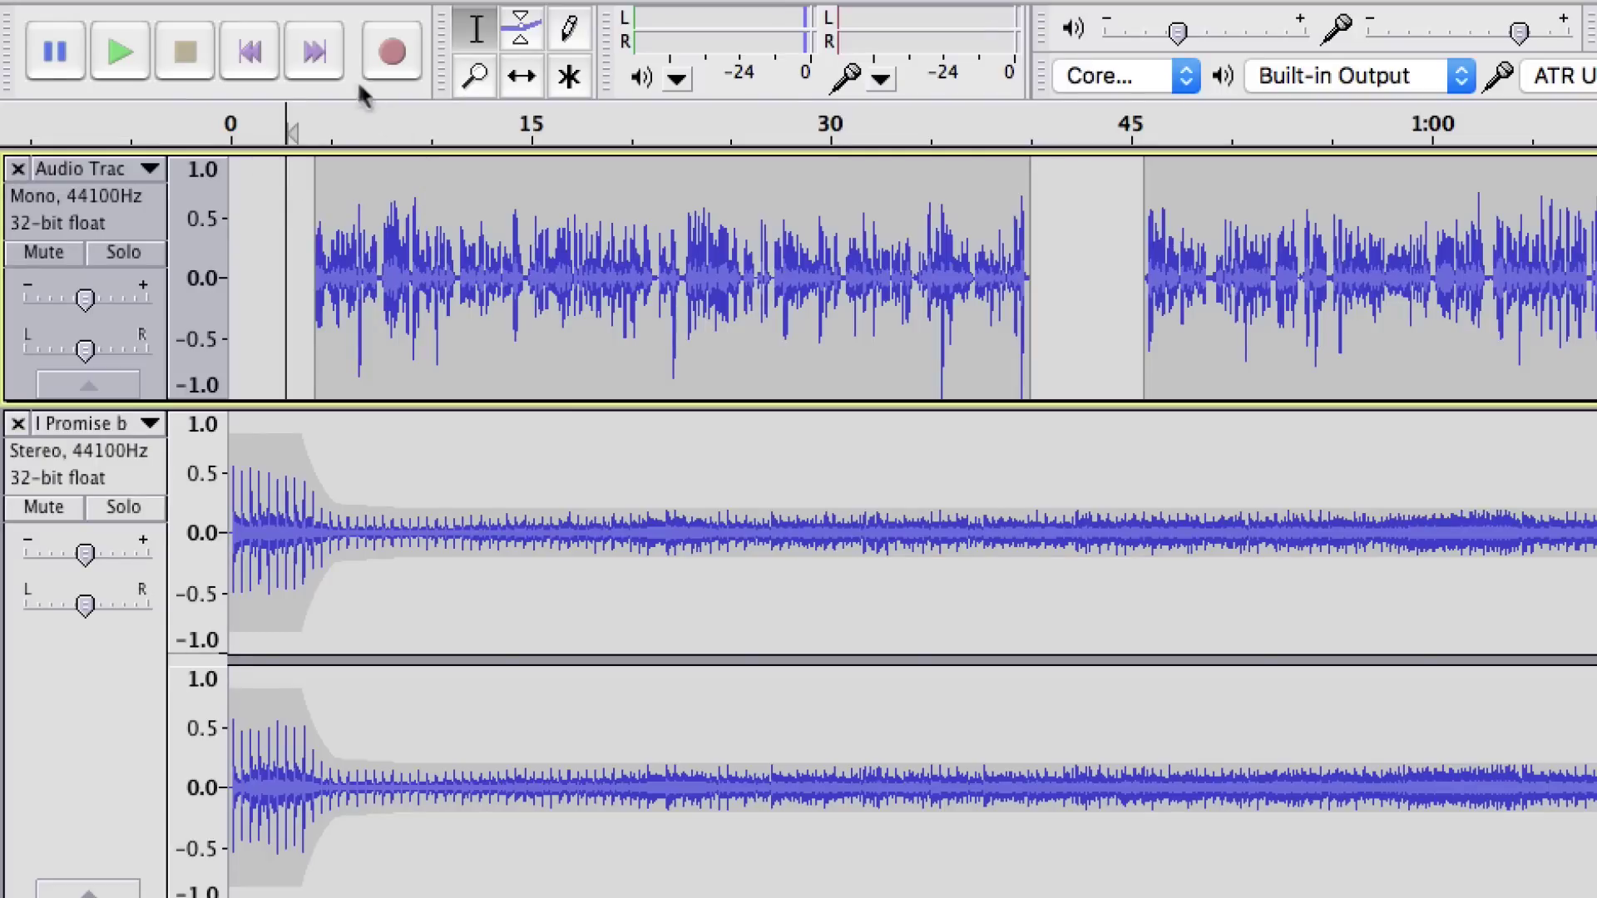
# Step: Shift the voice clips forward in time so the first starts at about 12 seconds and the second at about 51 seconds
pyautogui.click(521, 79)
pyautogui.moveTo(516, 175); pyautogui.dragTo(644, 175)
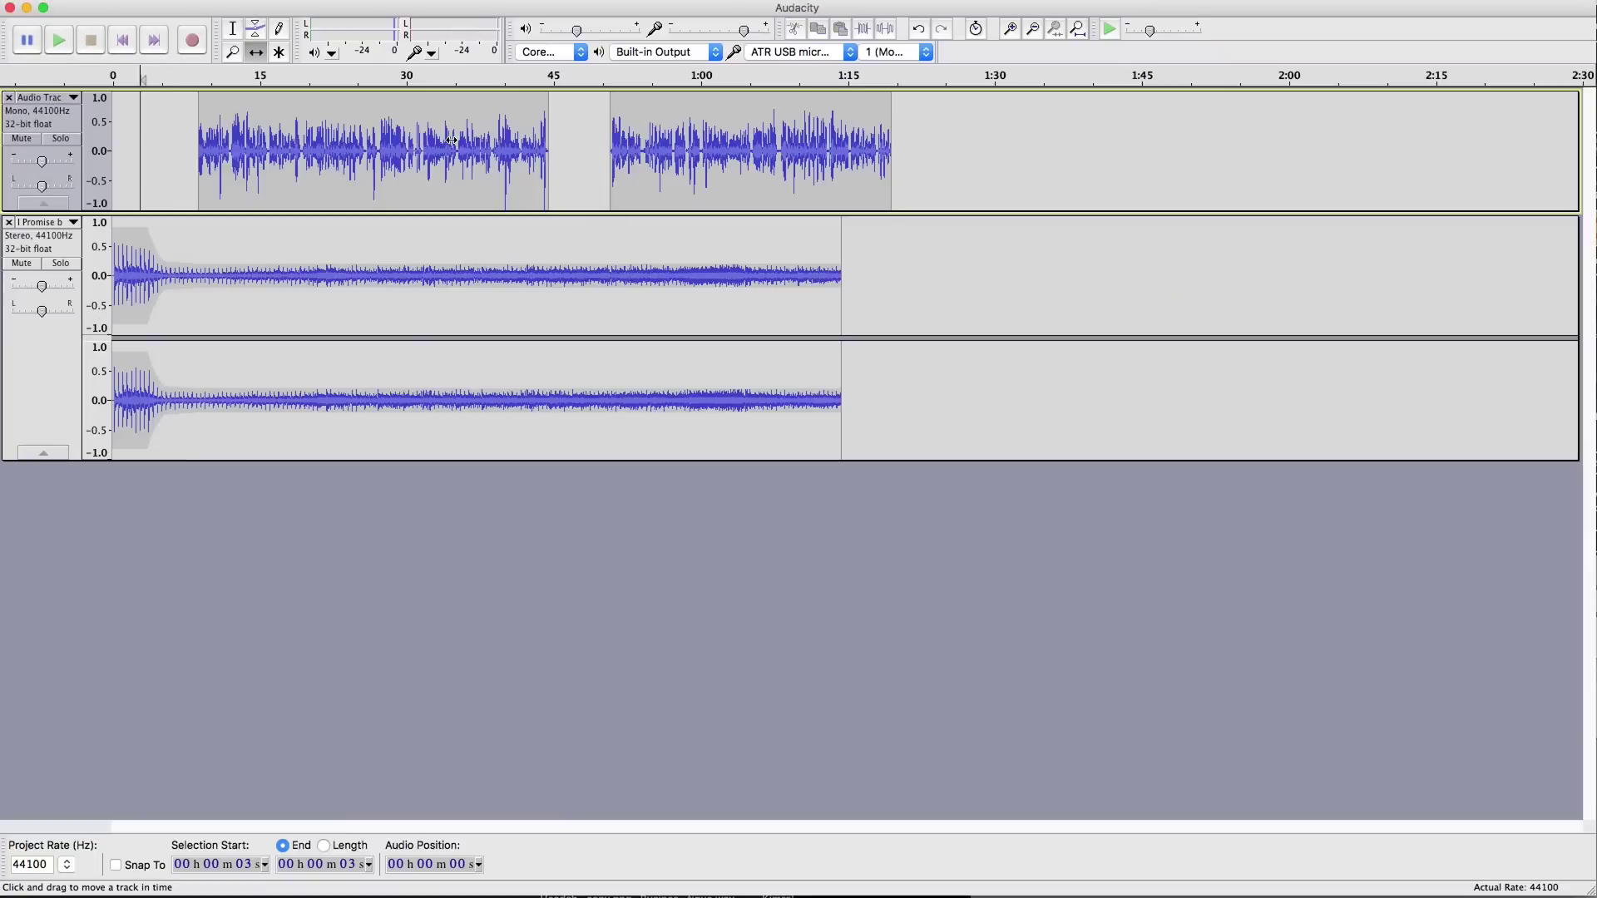
pyautogui.moveTo(200, 150); pyautogui.dragTo(237, 150)
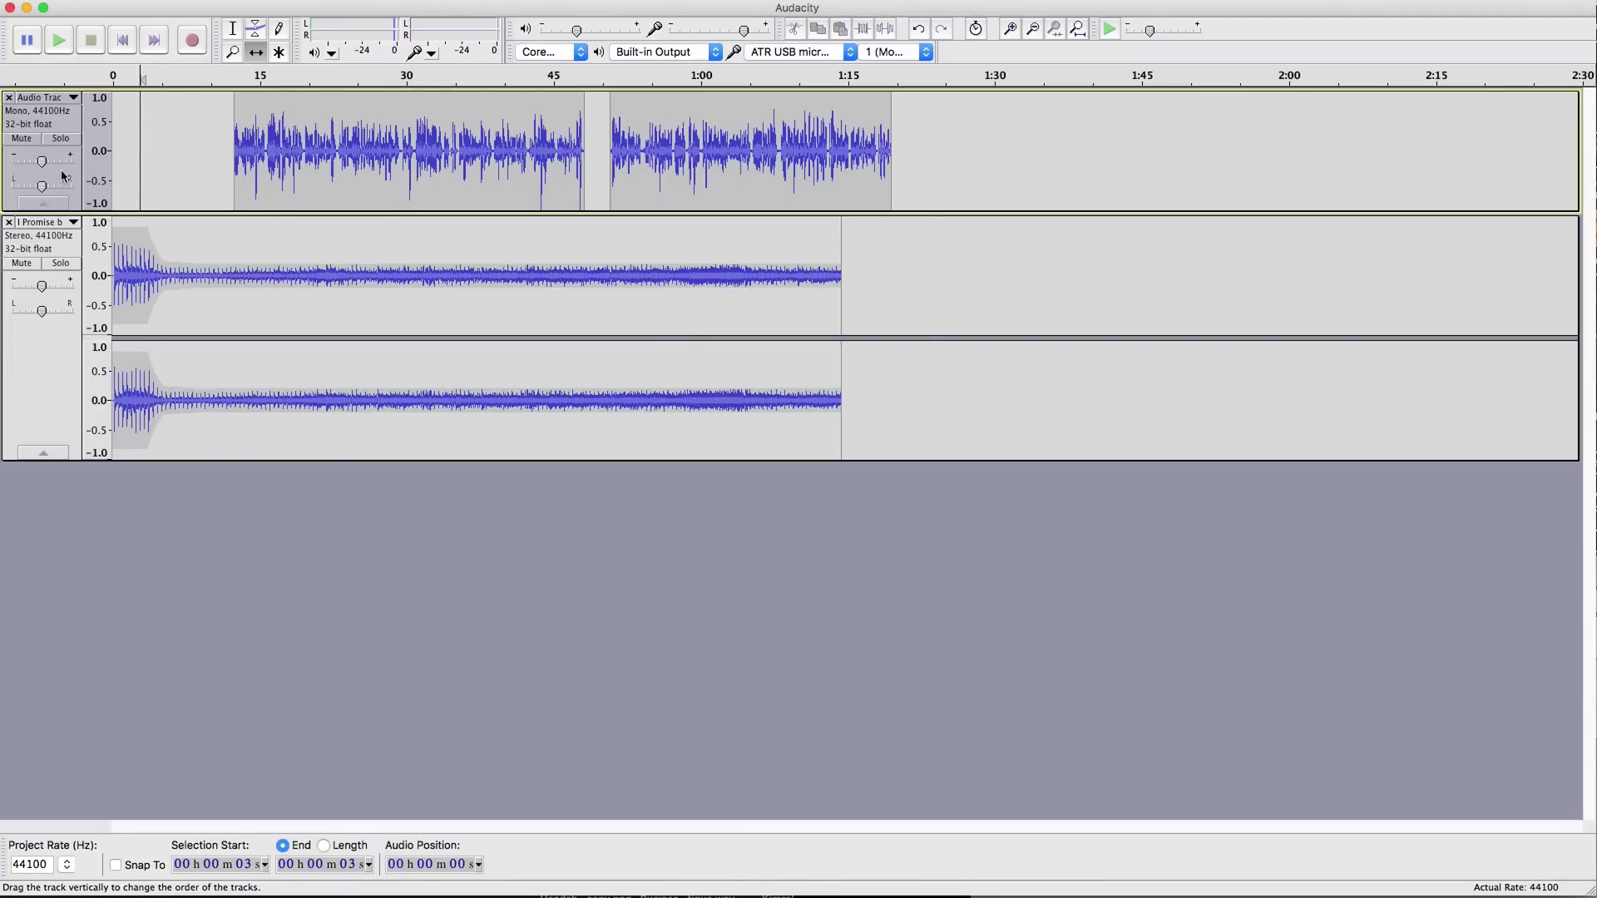
# Step: Record a new voice track starting at about 1 second while the existing tracks play
pyautogui.click(71, 129)
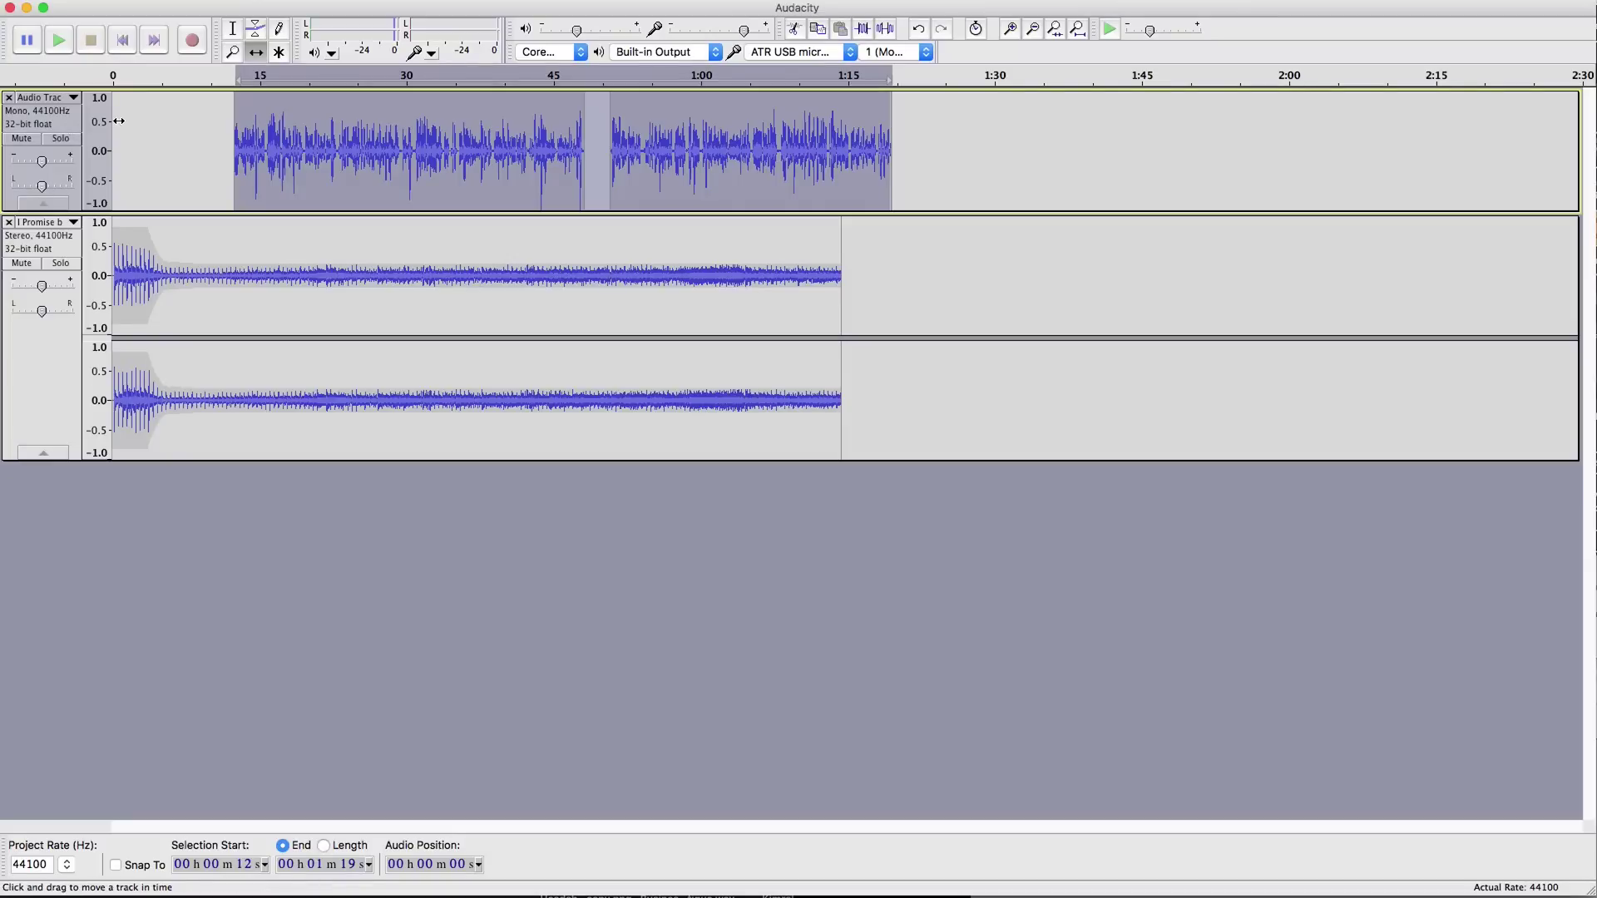
pyautogui.press('F1')
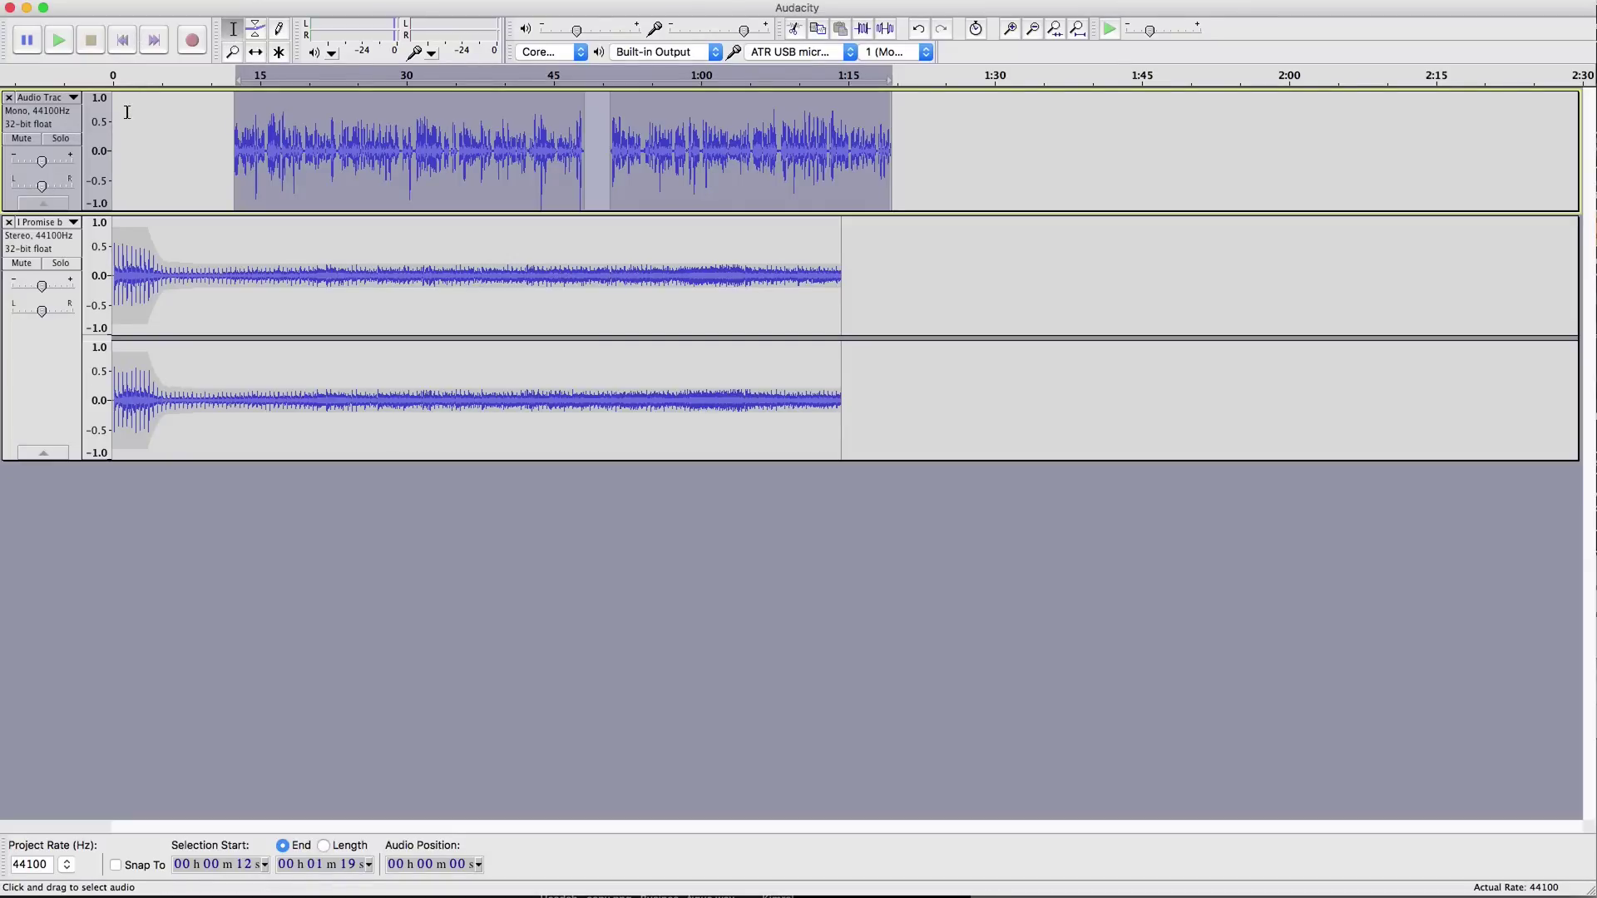
pyautogui.click(119, 124)
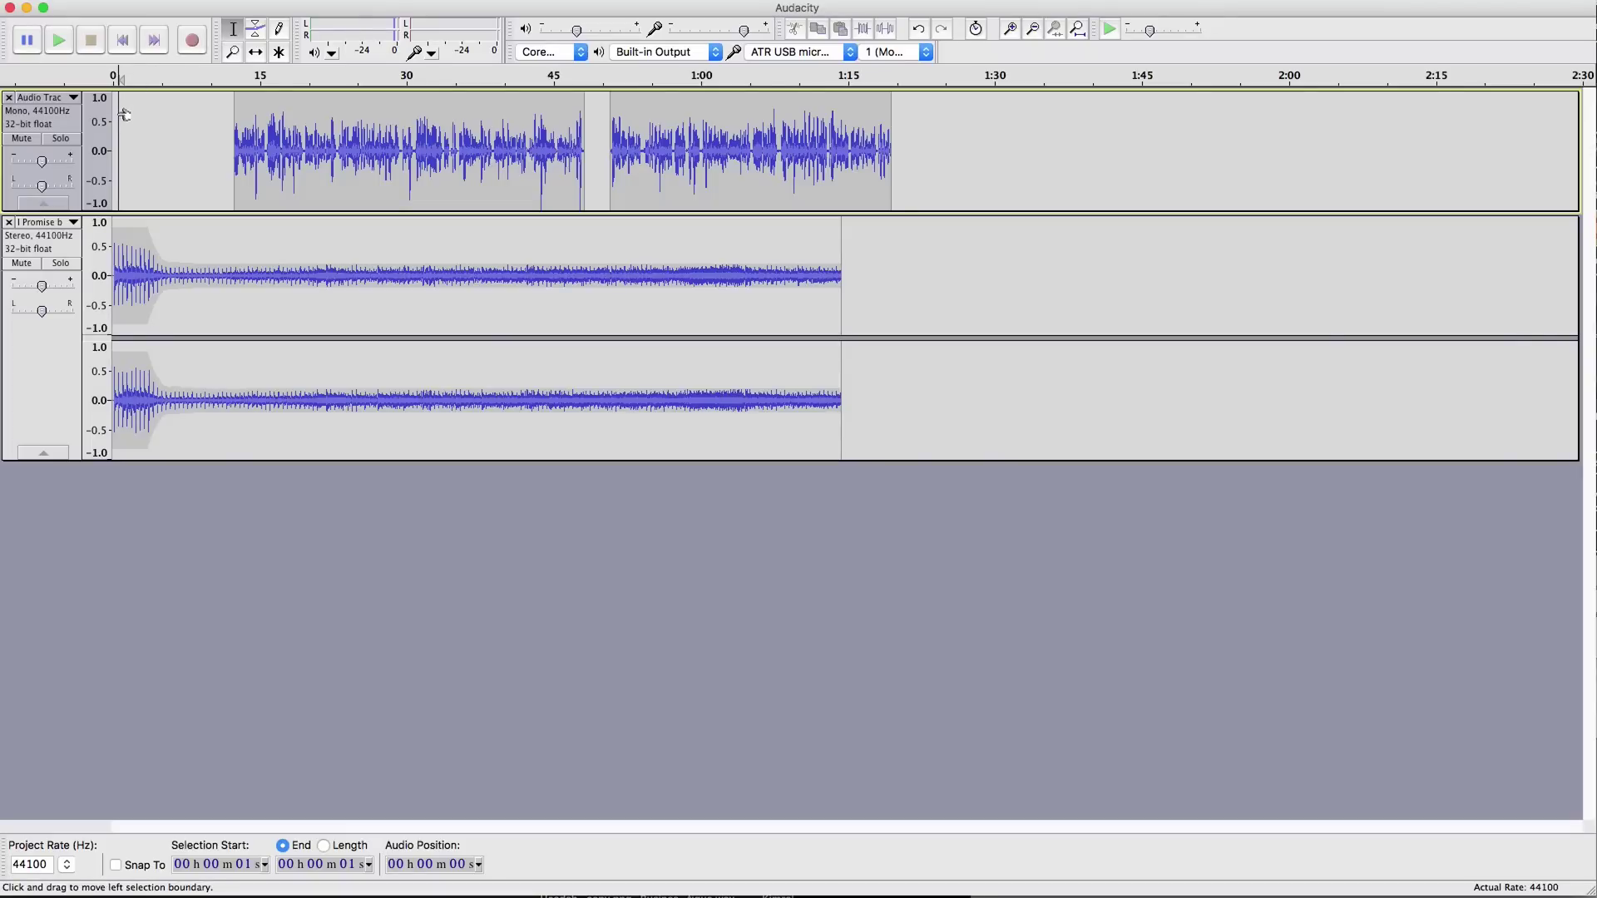
pyautogui.click(195, 42)
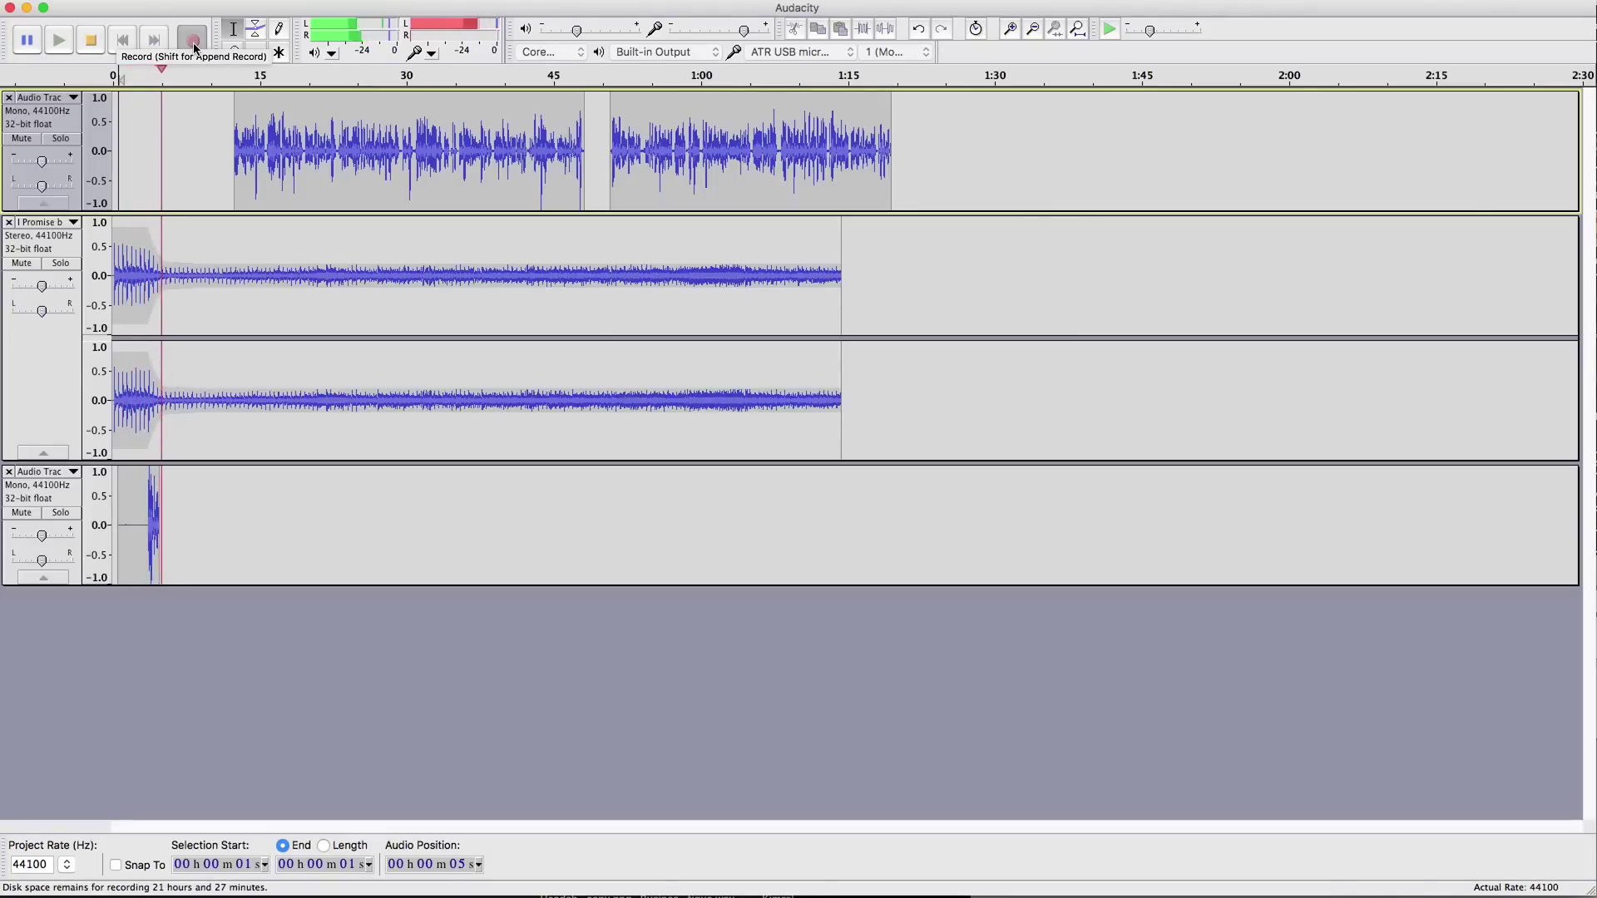
pyautogui.click(92, 43)
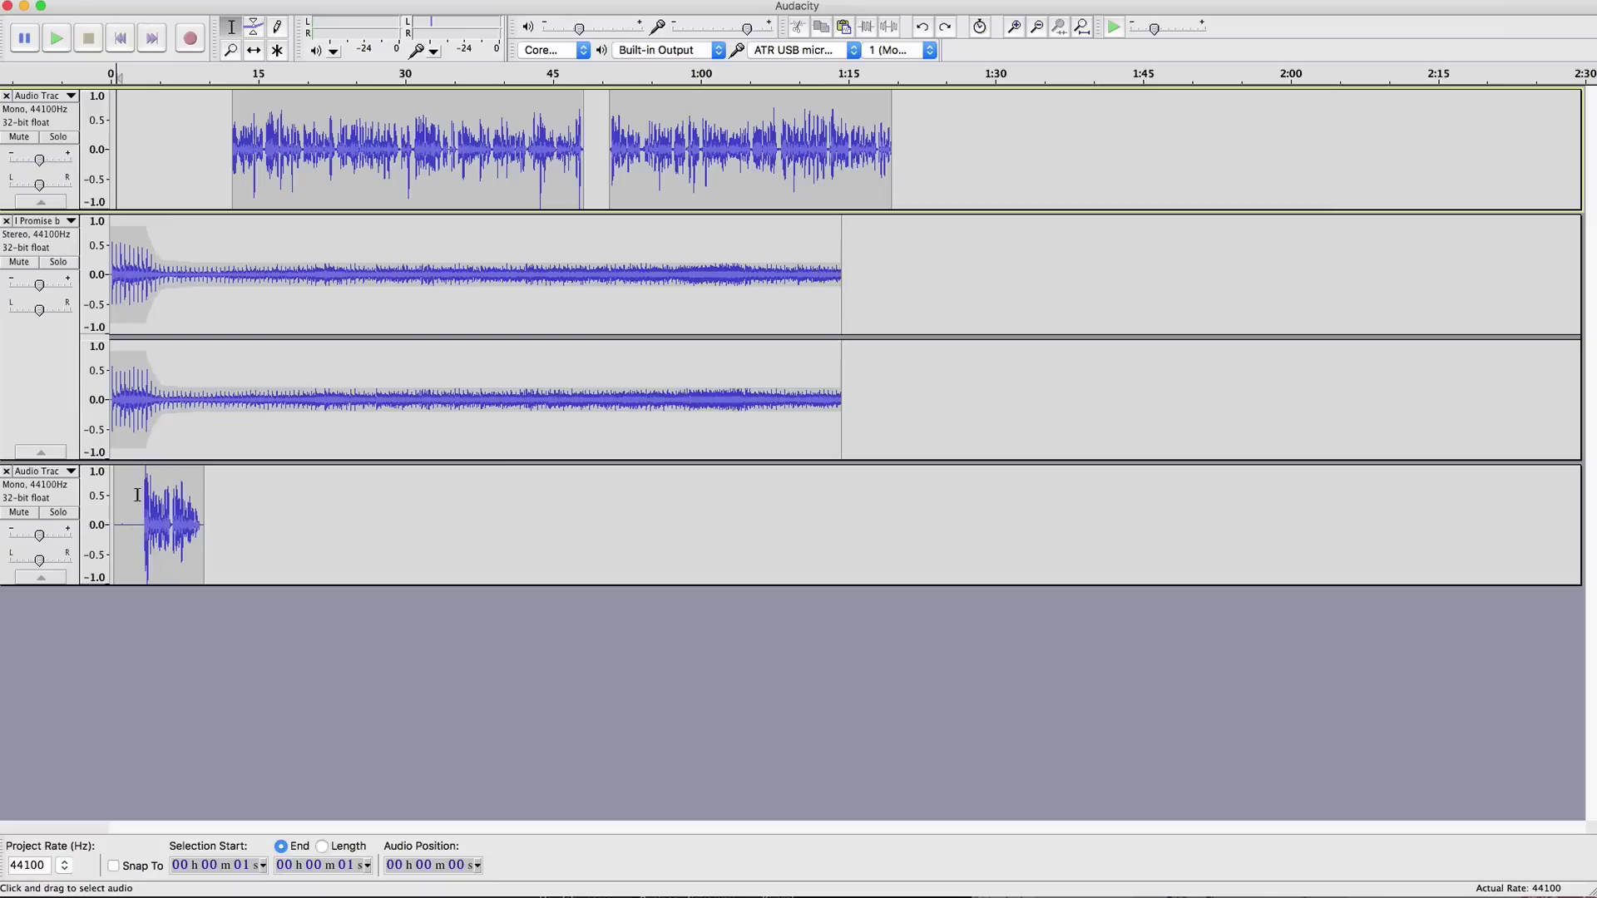
# Step: Record another short take from about 1 second on its own track and delete both newly recorded tracks
pyautogui.click(192, 39)
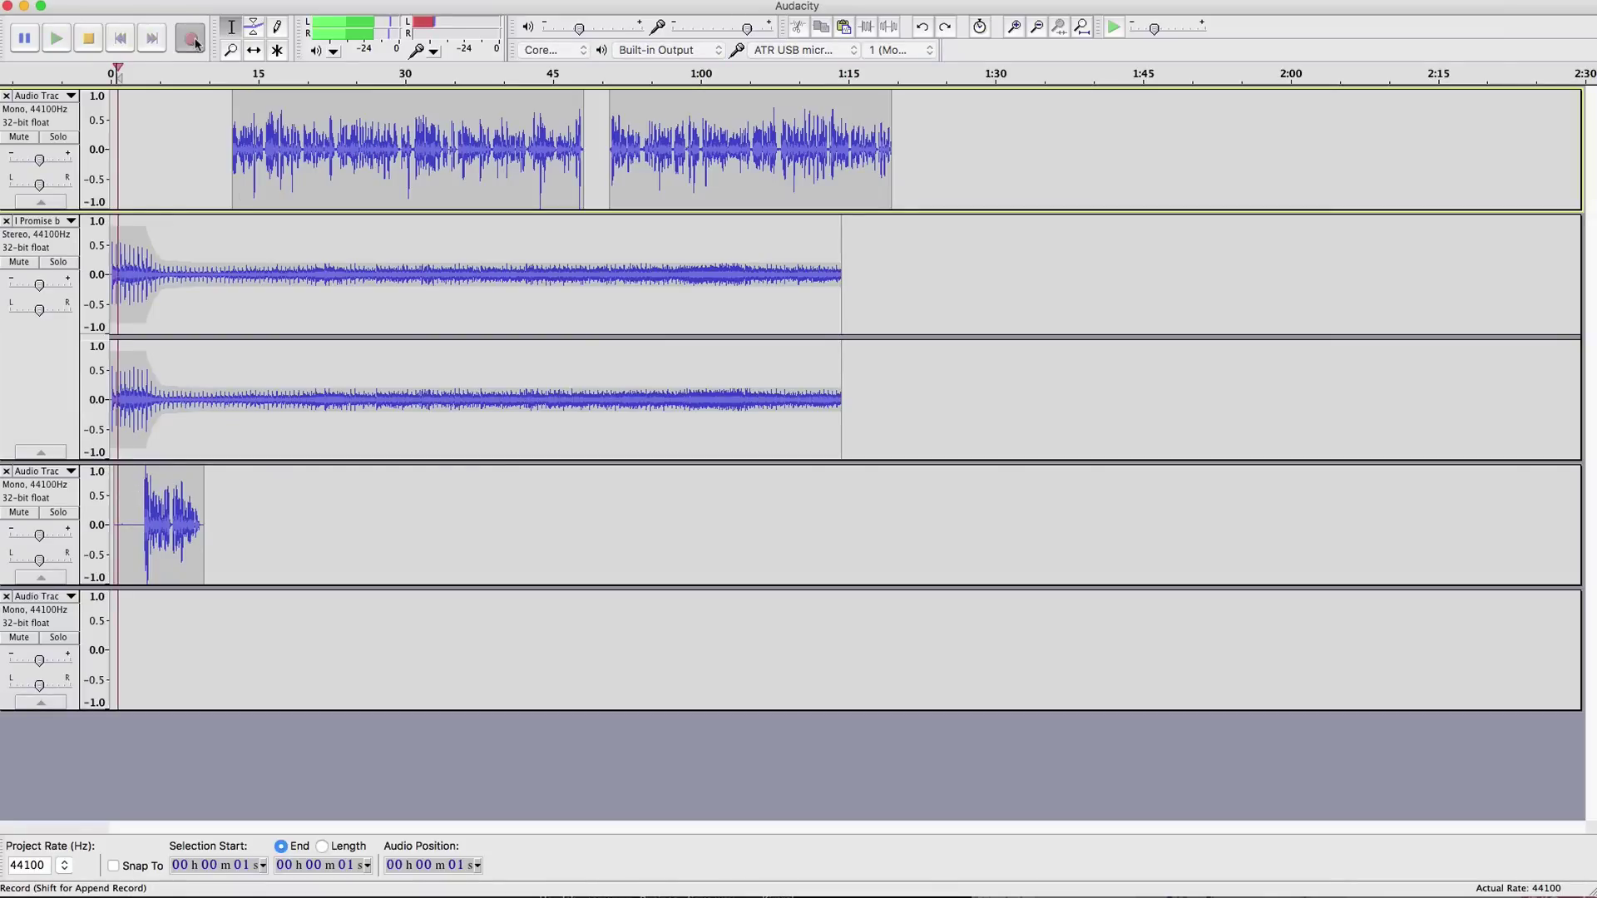
pyautogui.press('space')
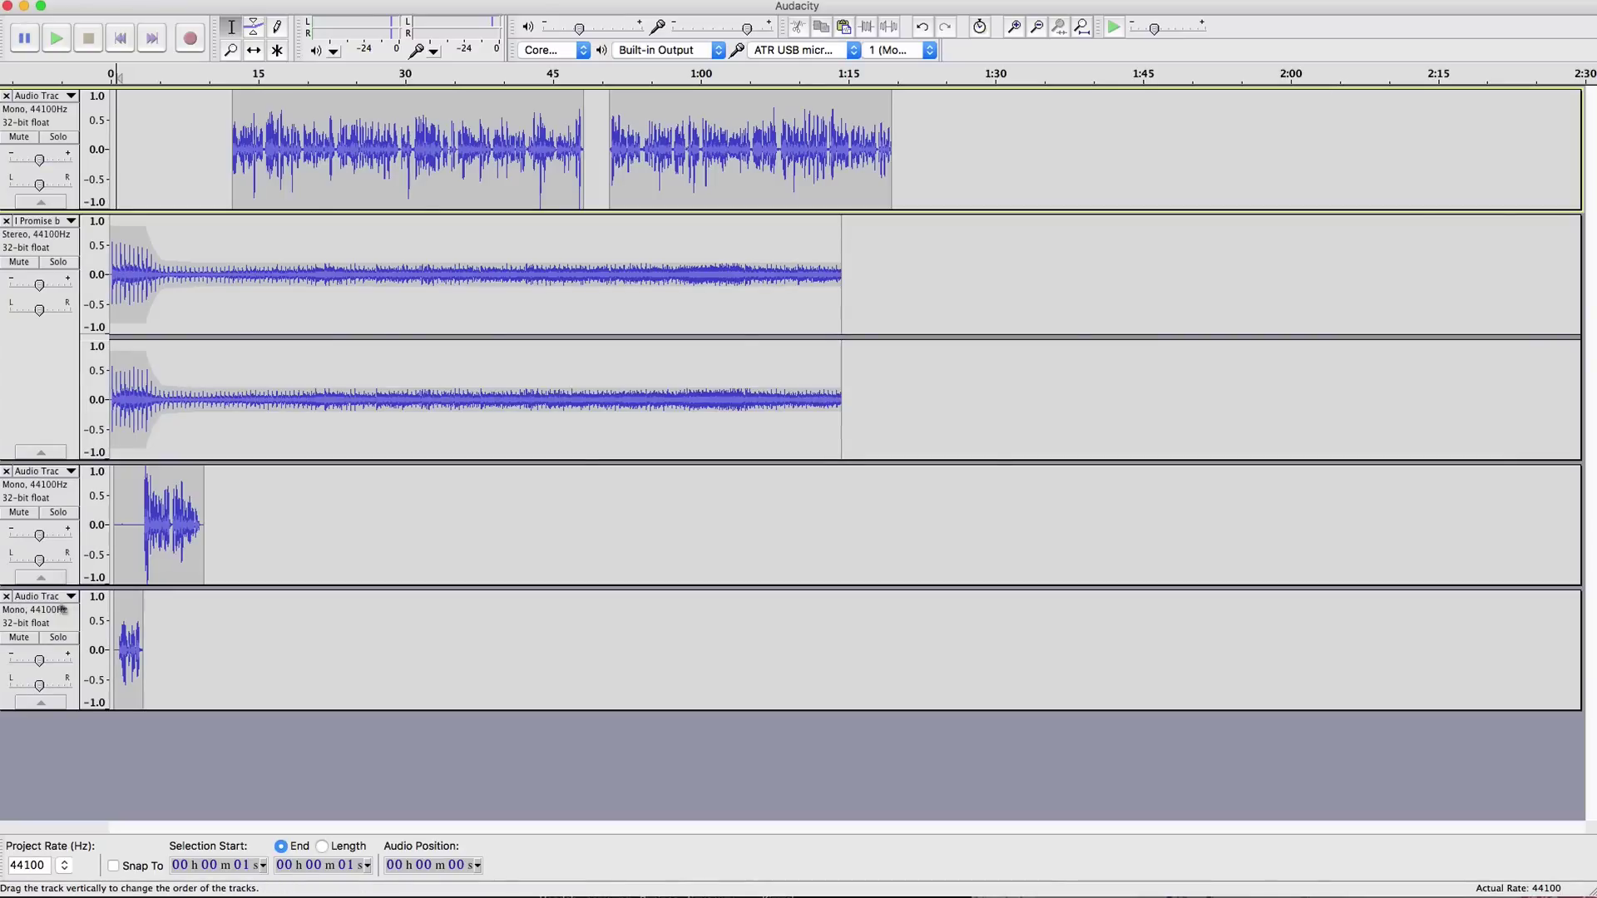
pyautogui.click(6, 597)
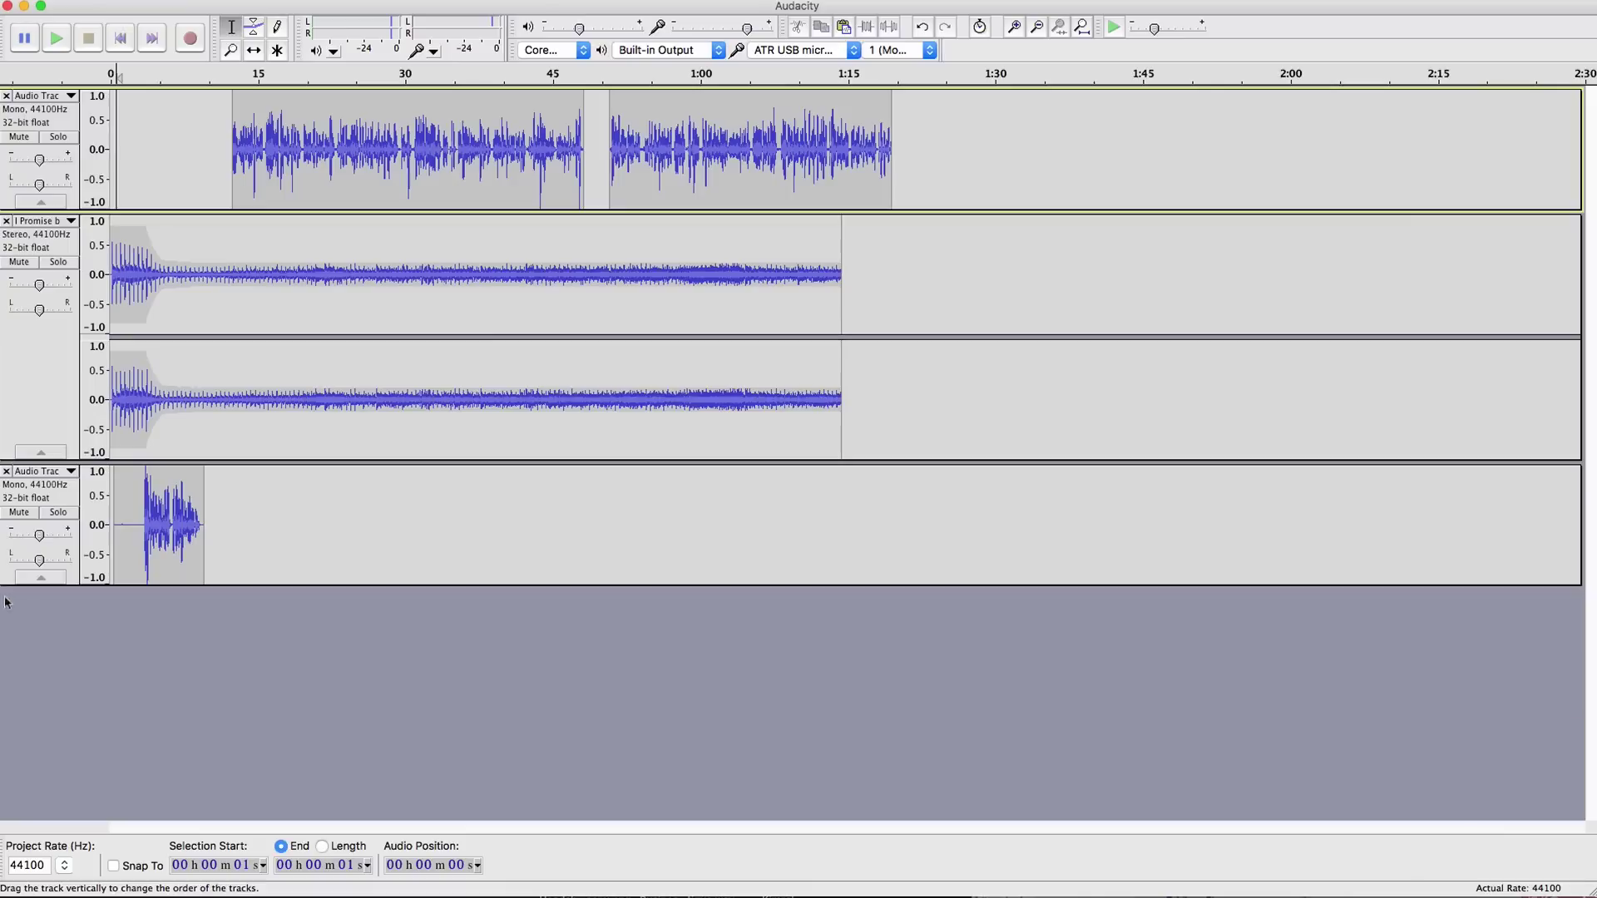
pyautogui.click(6, 472)
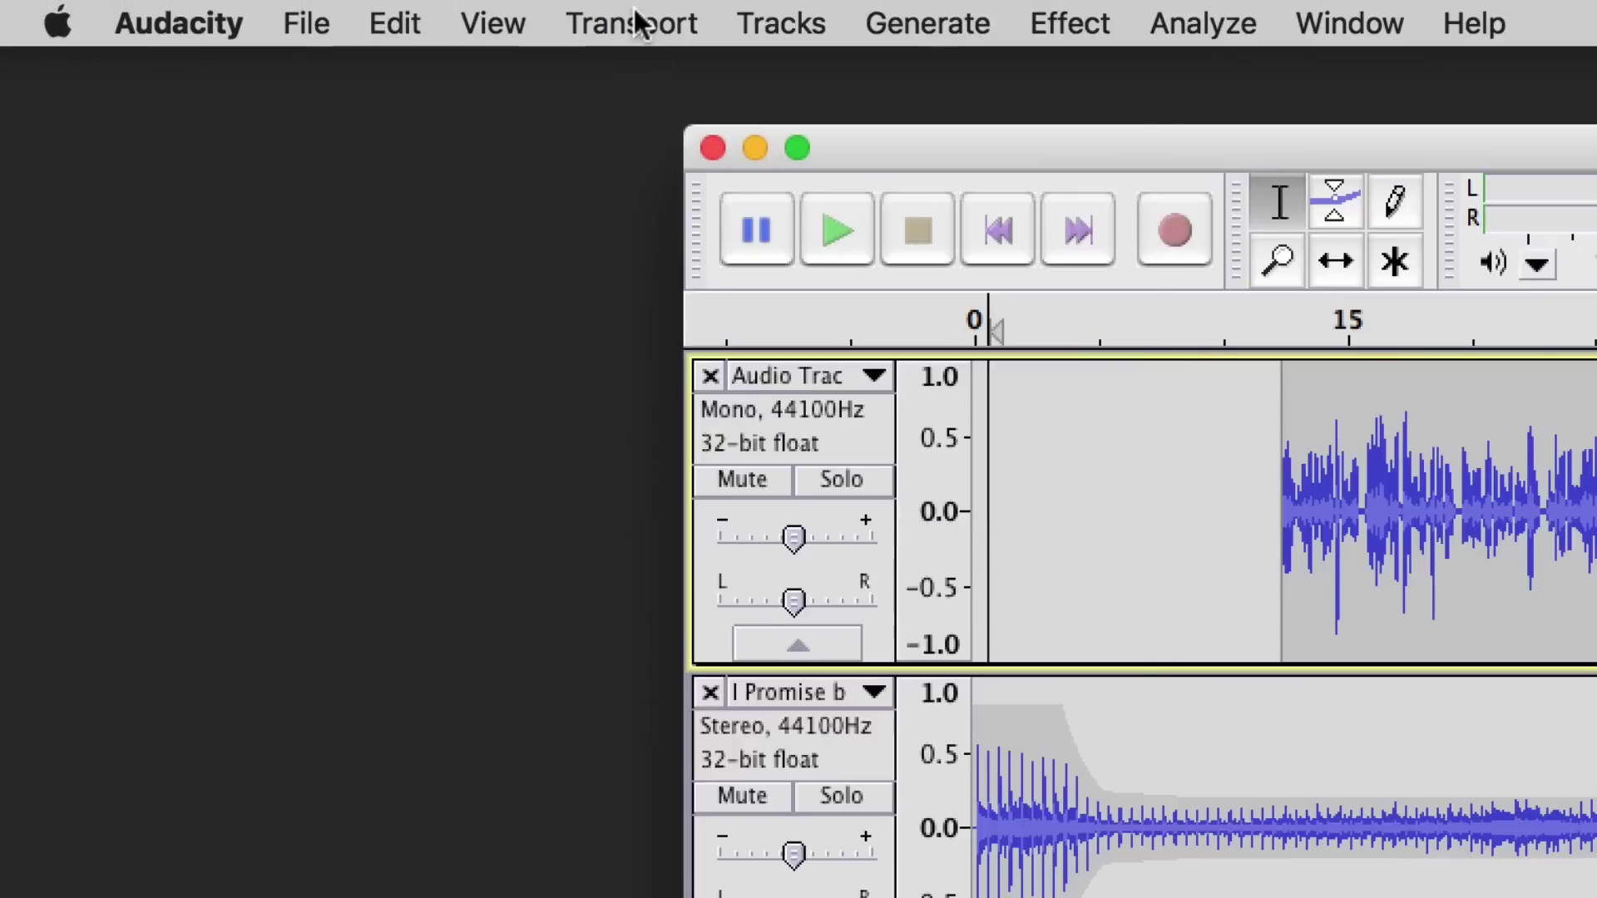
pyautogui.click(568, 16)
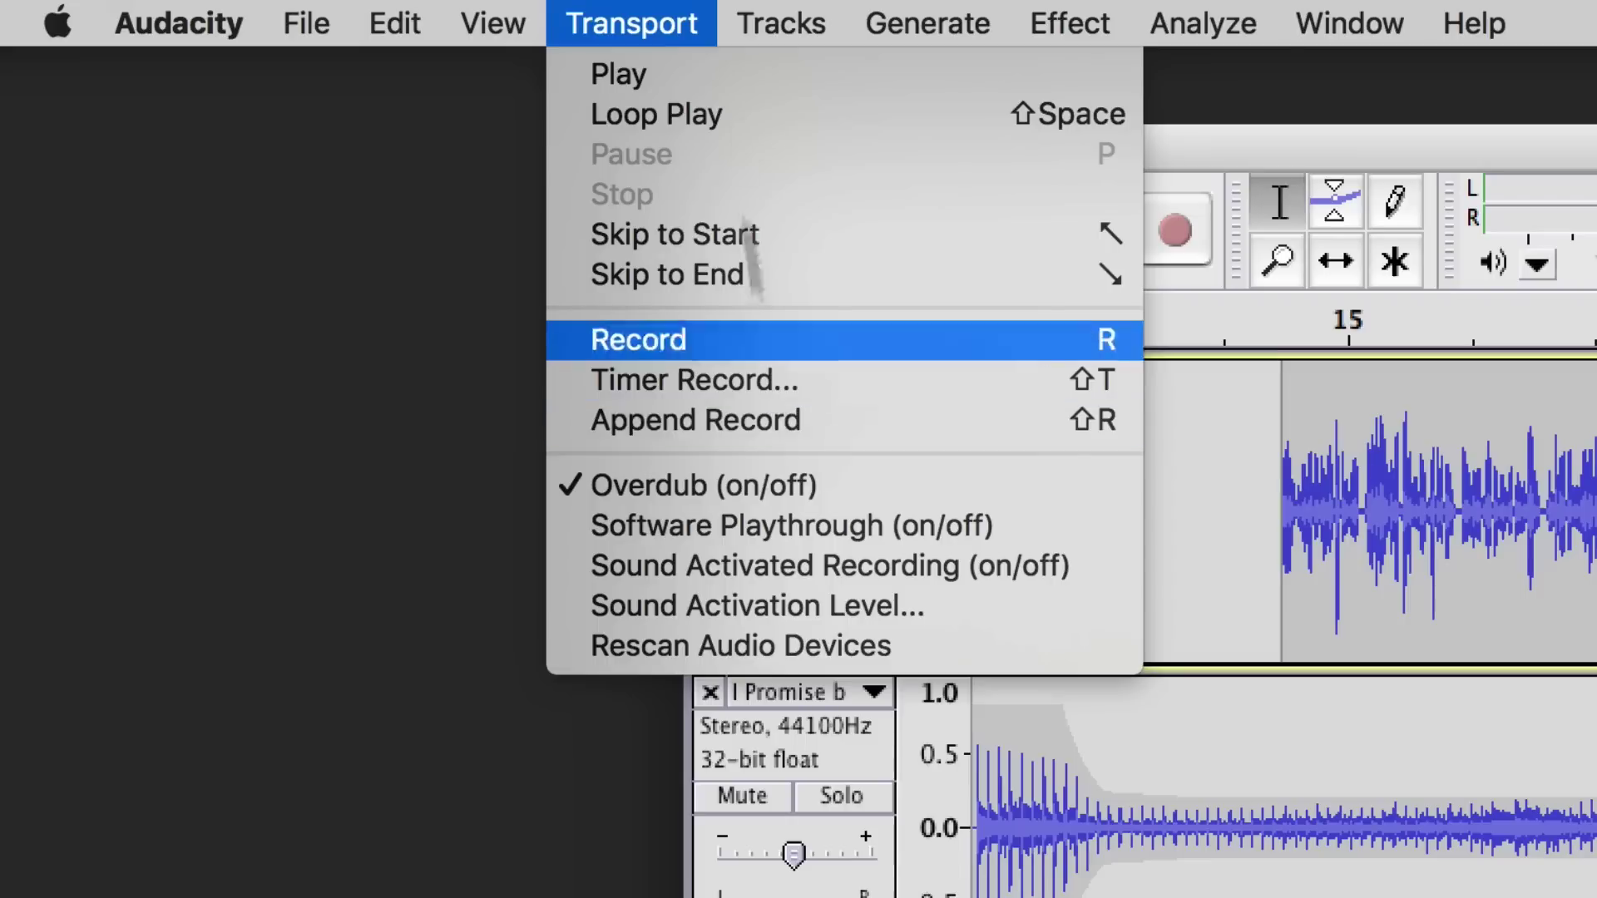
pyautogui.click(671, 17)
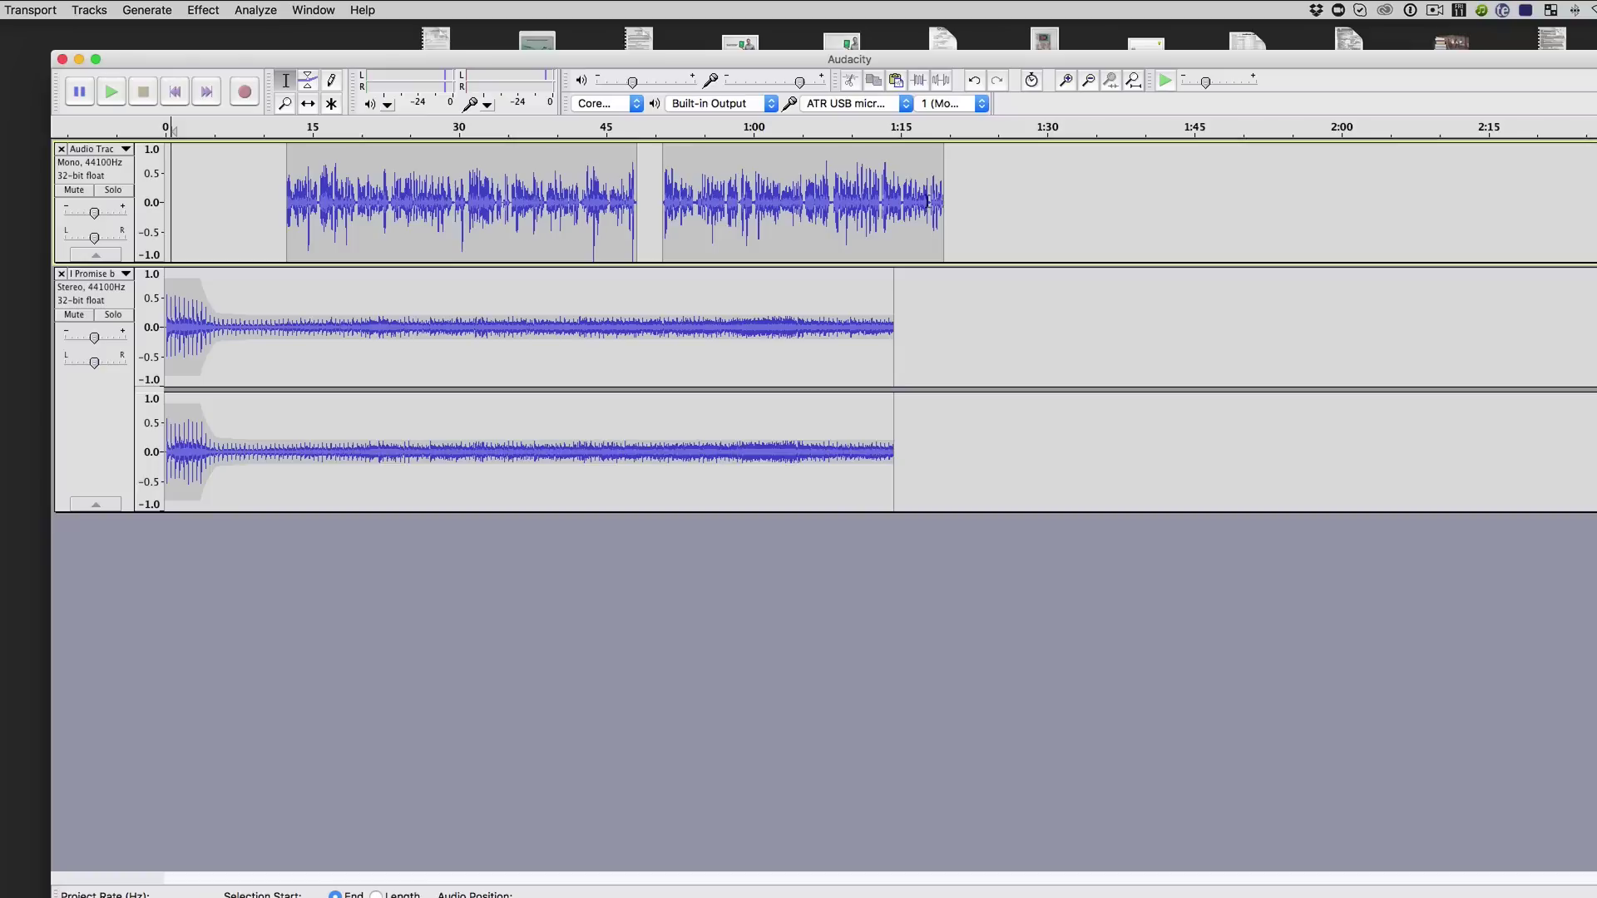
pyautogui.click(44, 11)
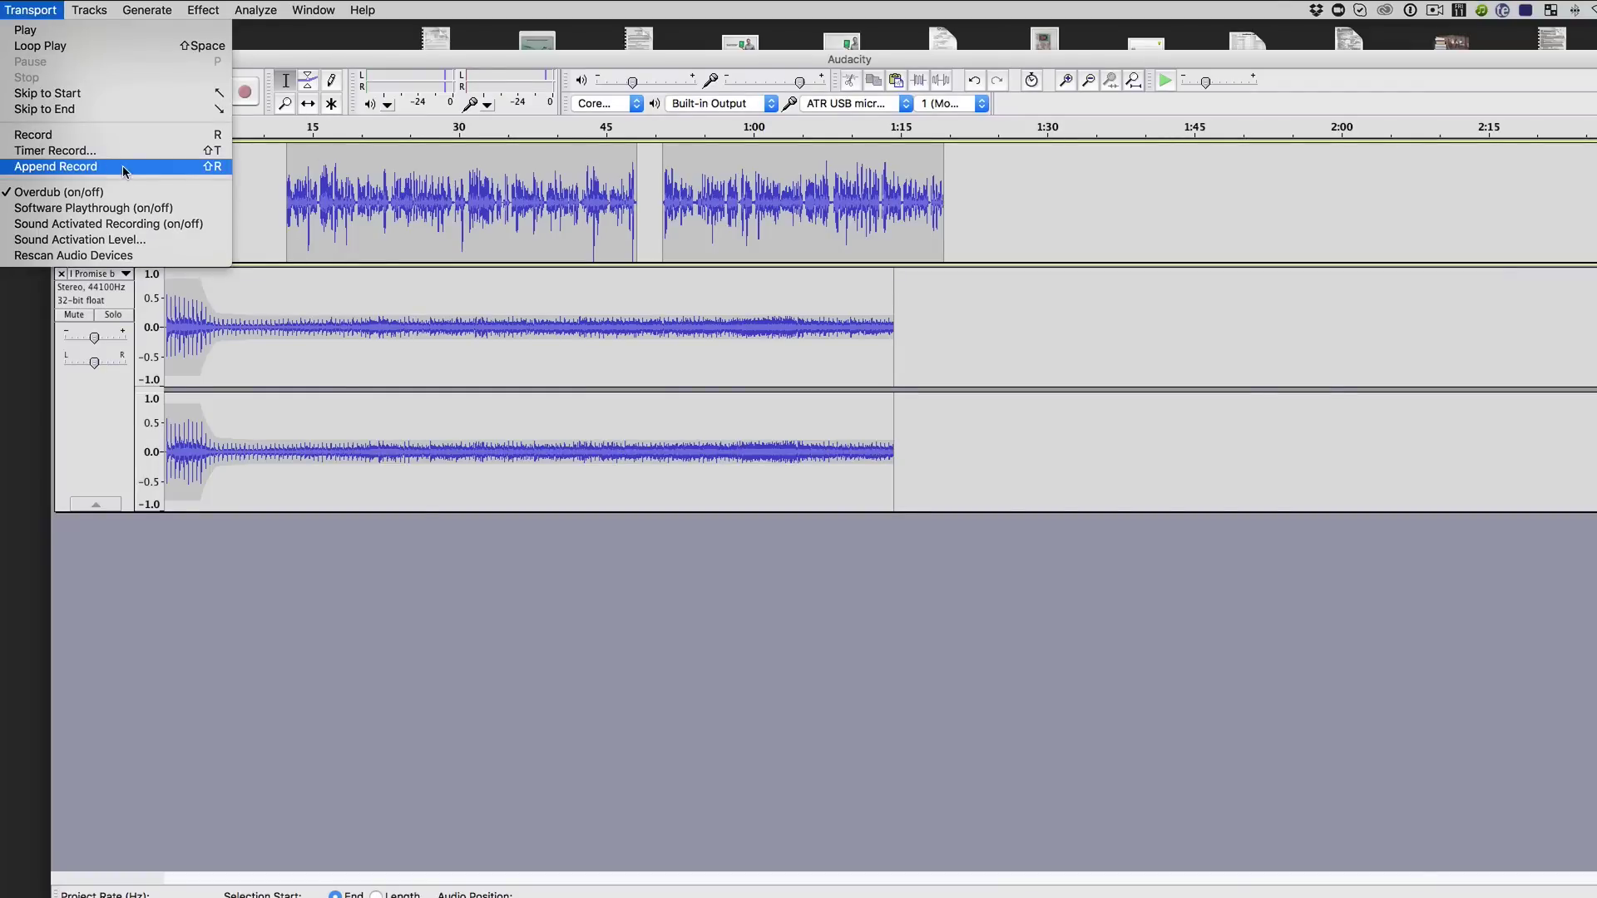
pyautogui.click(117, 135)
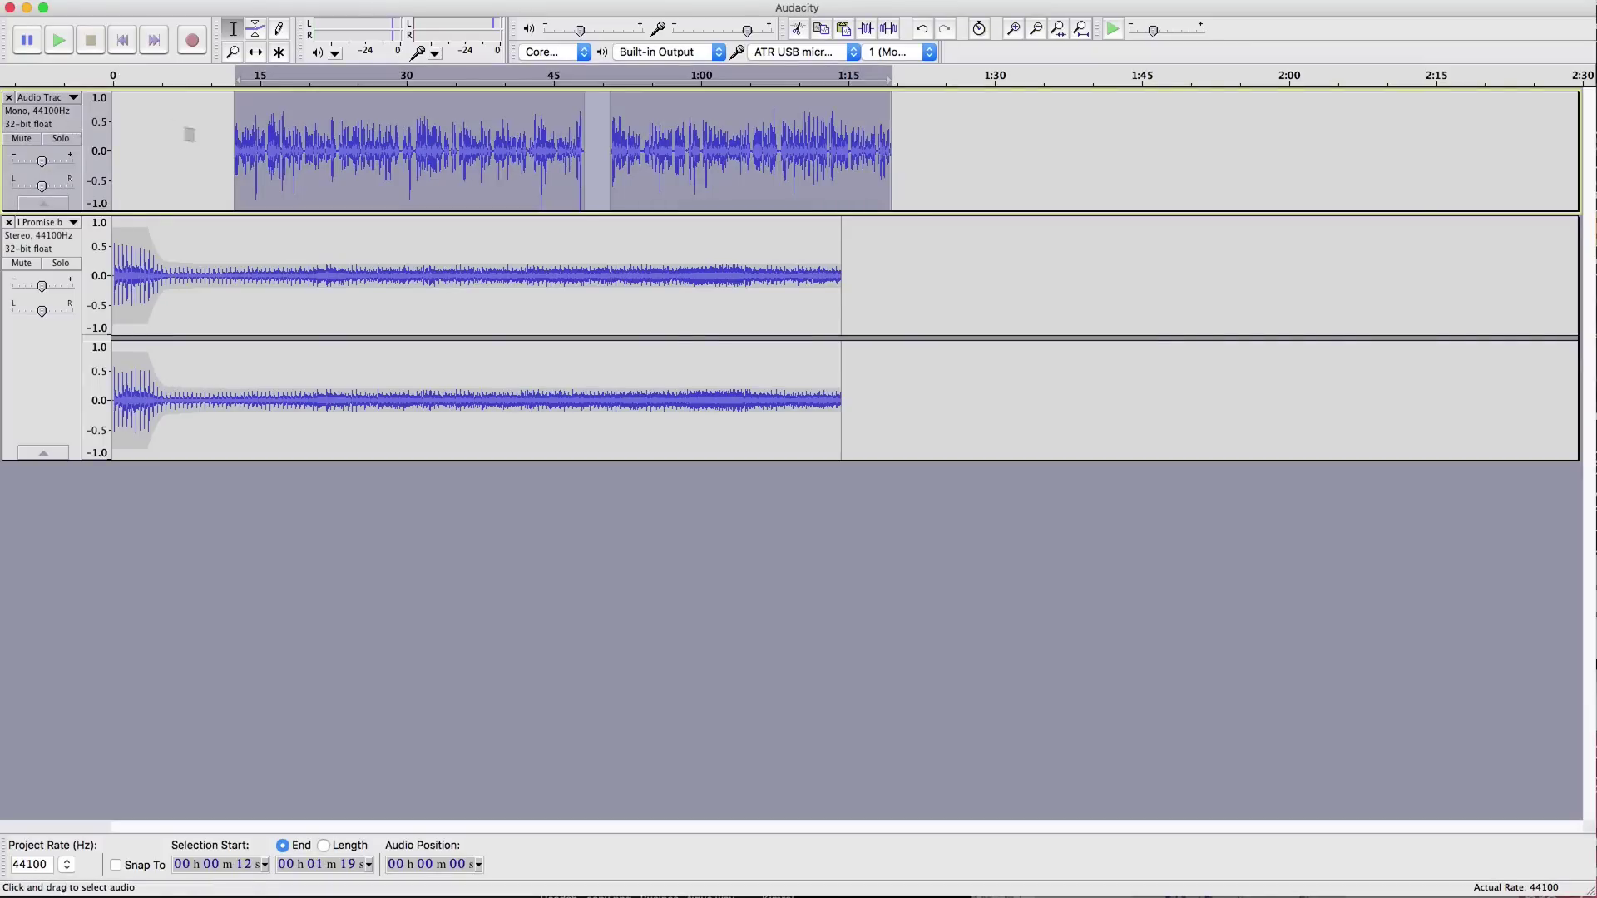
# Step: Set the cursor at about 5 seconds and append-record about 6 seconds of speech onto the existing voice track
pyautogui.click(177, 135)
pyautogui.click(158, 159)
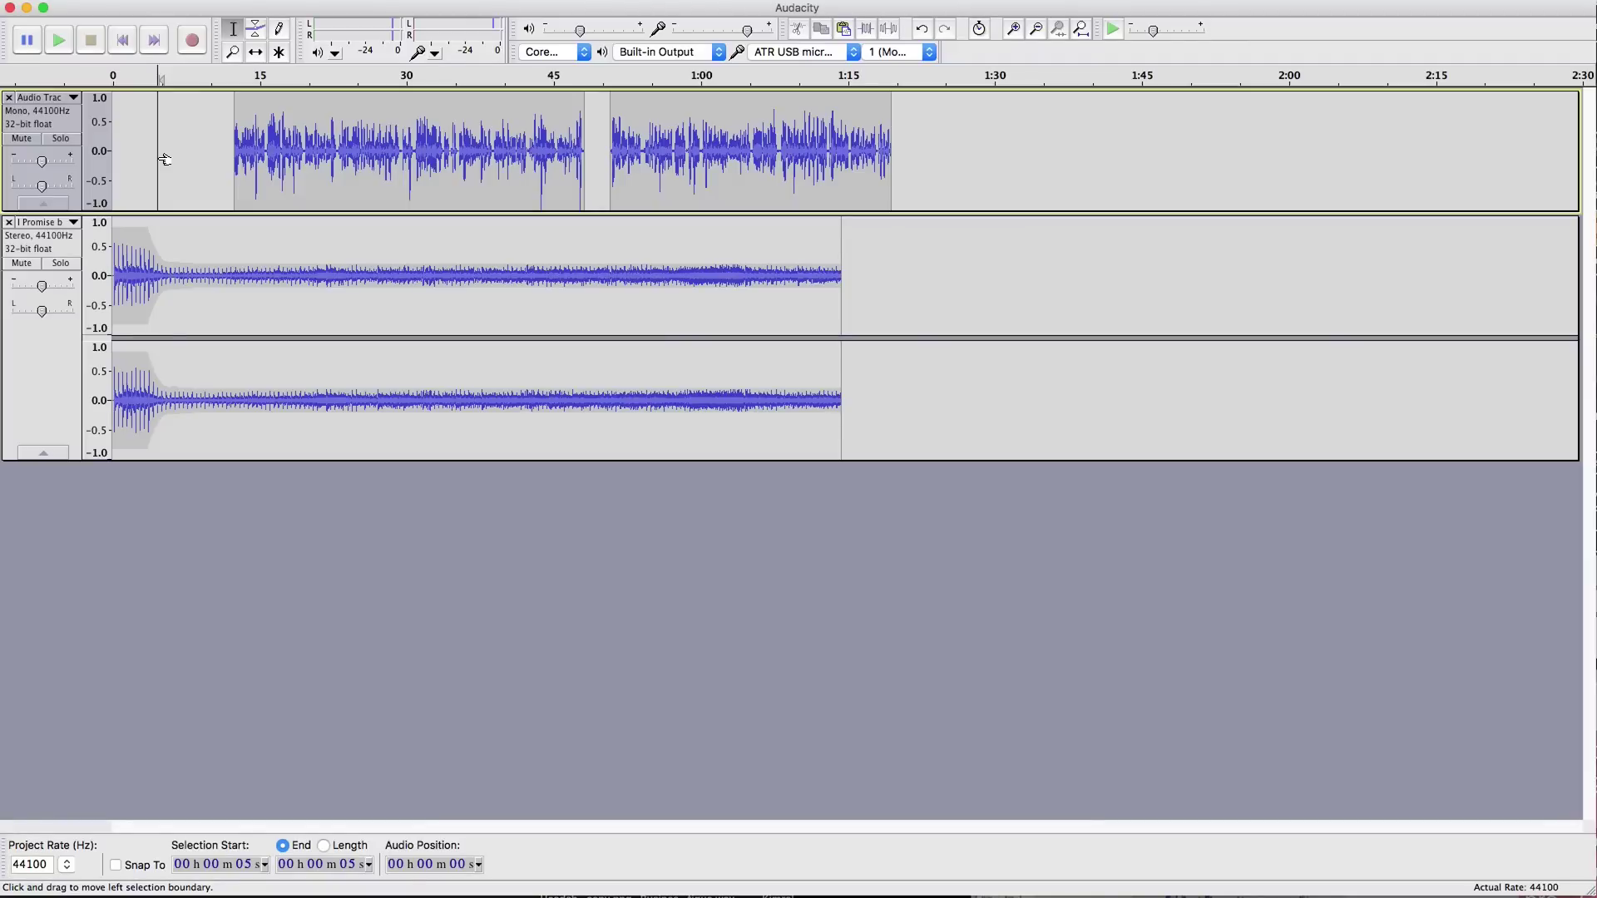
pyautogui.press('r')
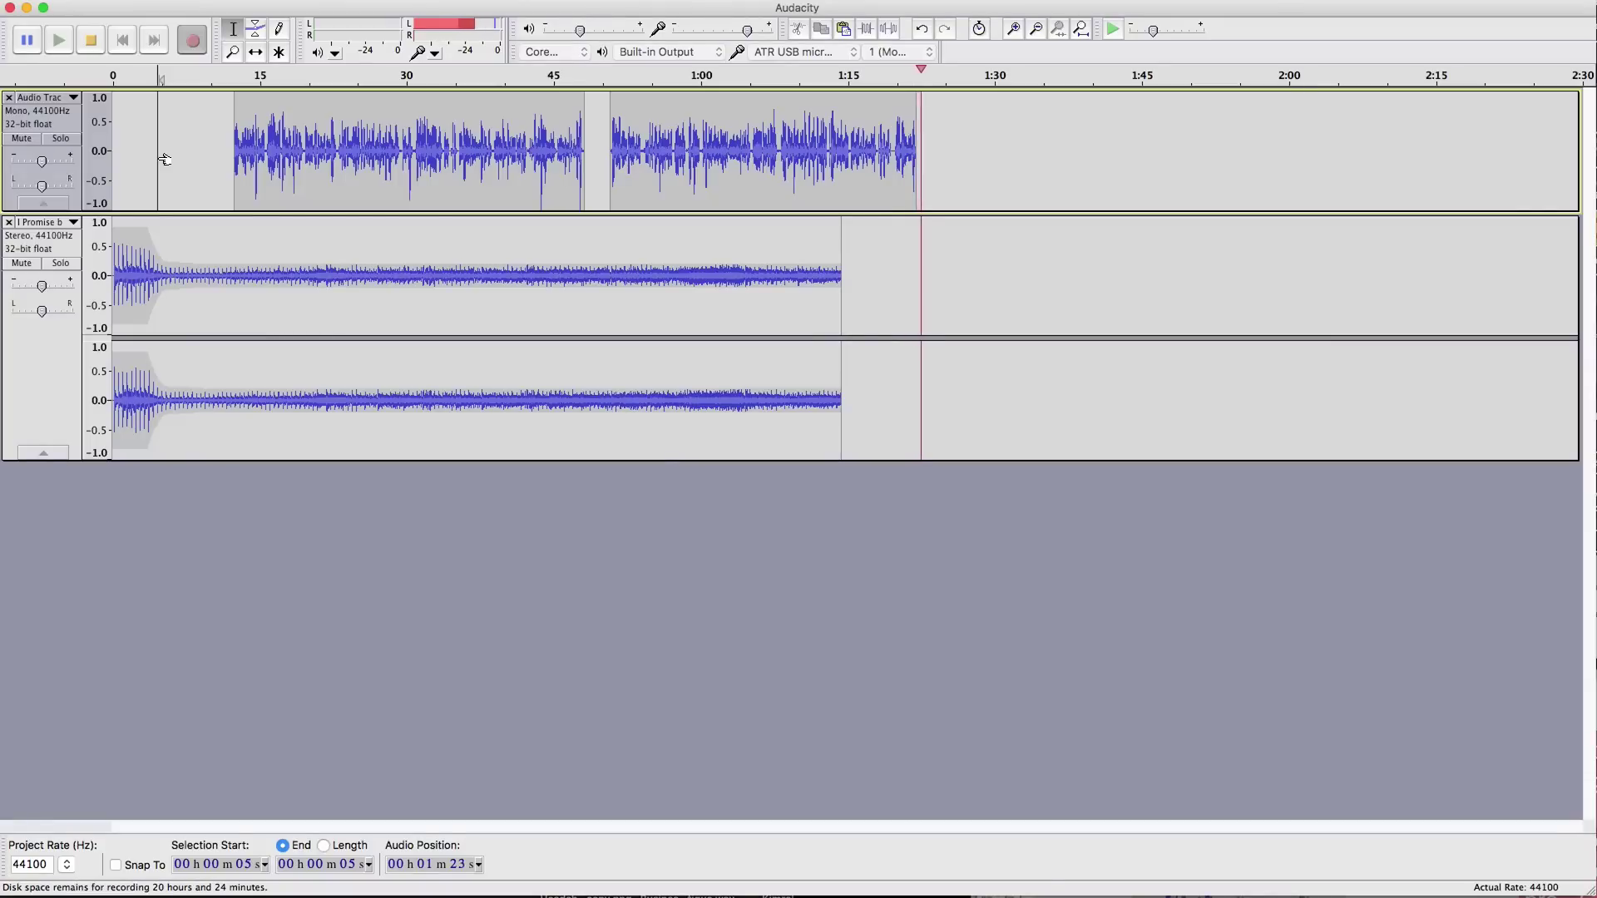
pyautogui.click(97, 41)
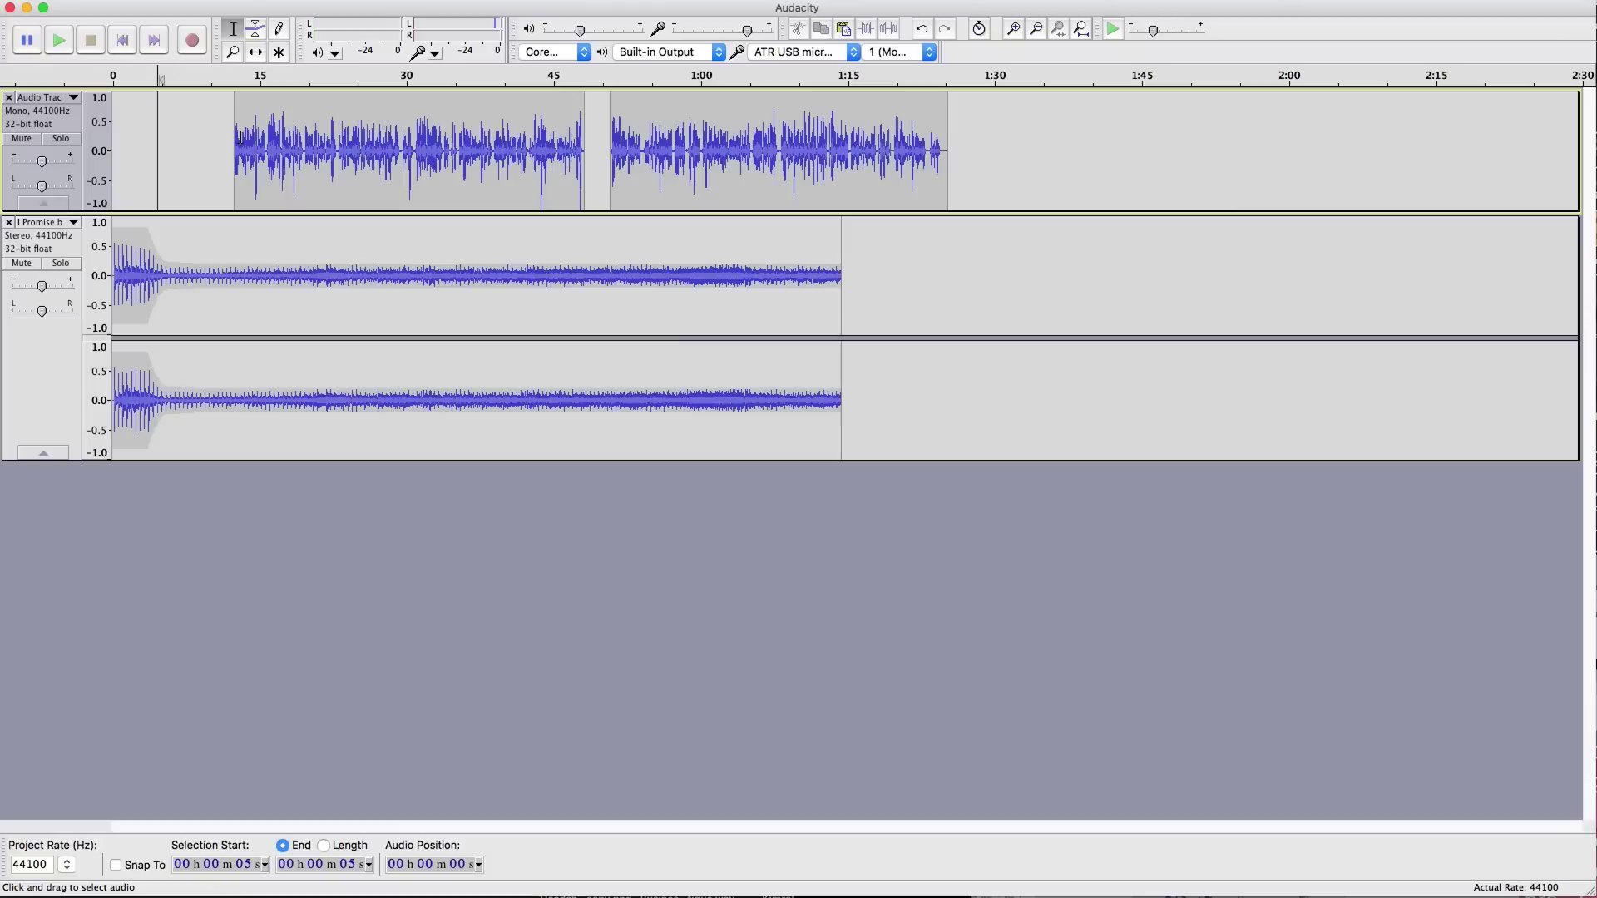
# Step: Place the cursor at about 3 seconds in the voice track and try out Mute and Solo on the music track
pyautogui.click(141, 157)
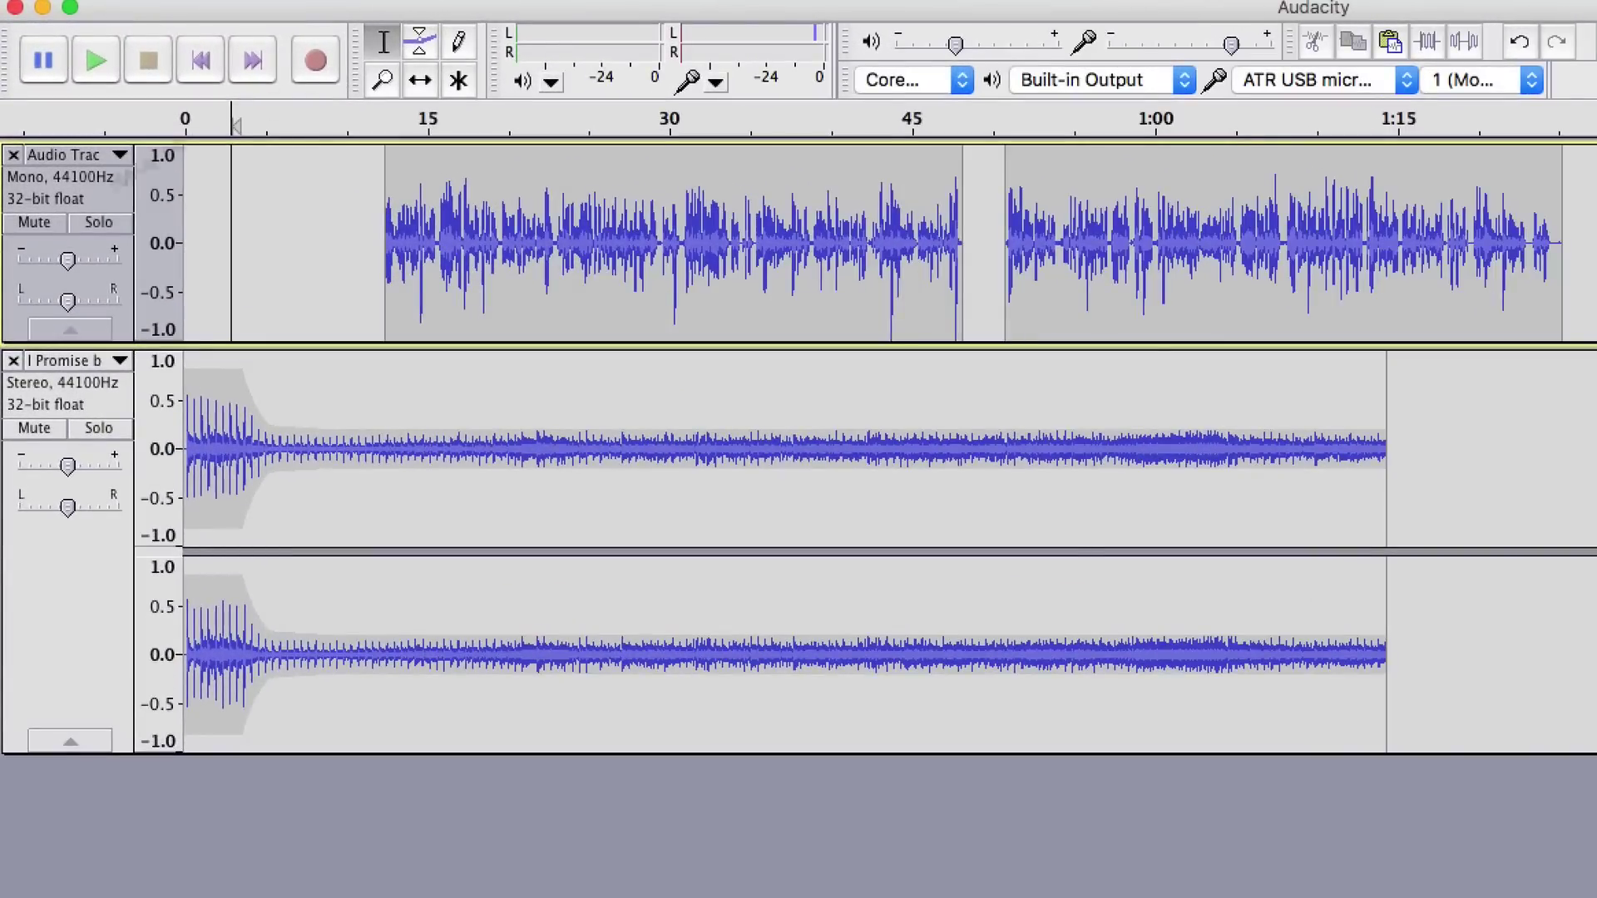
pyautogui.click(37, 430)
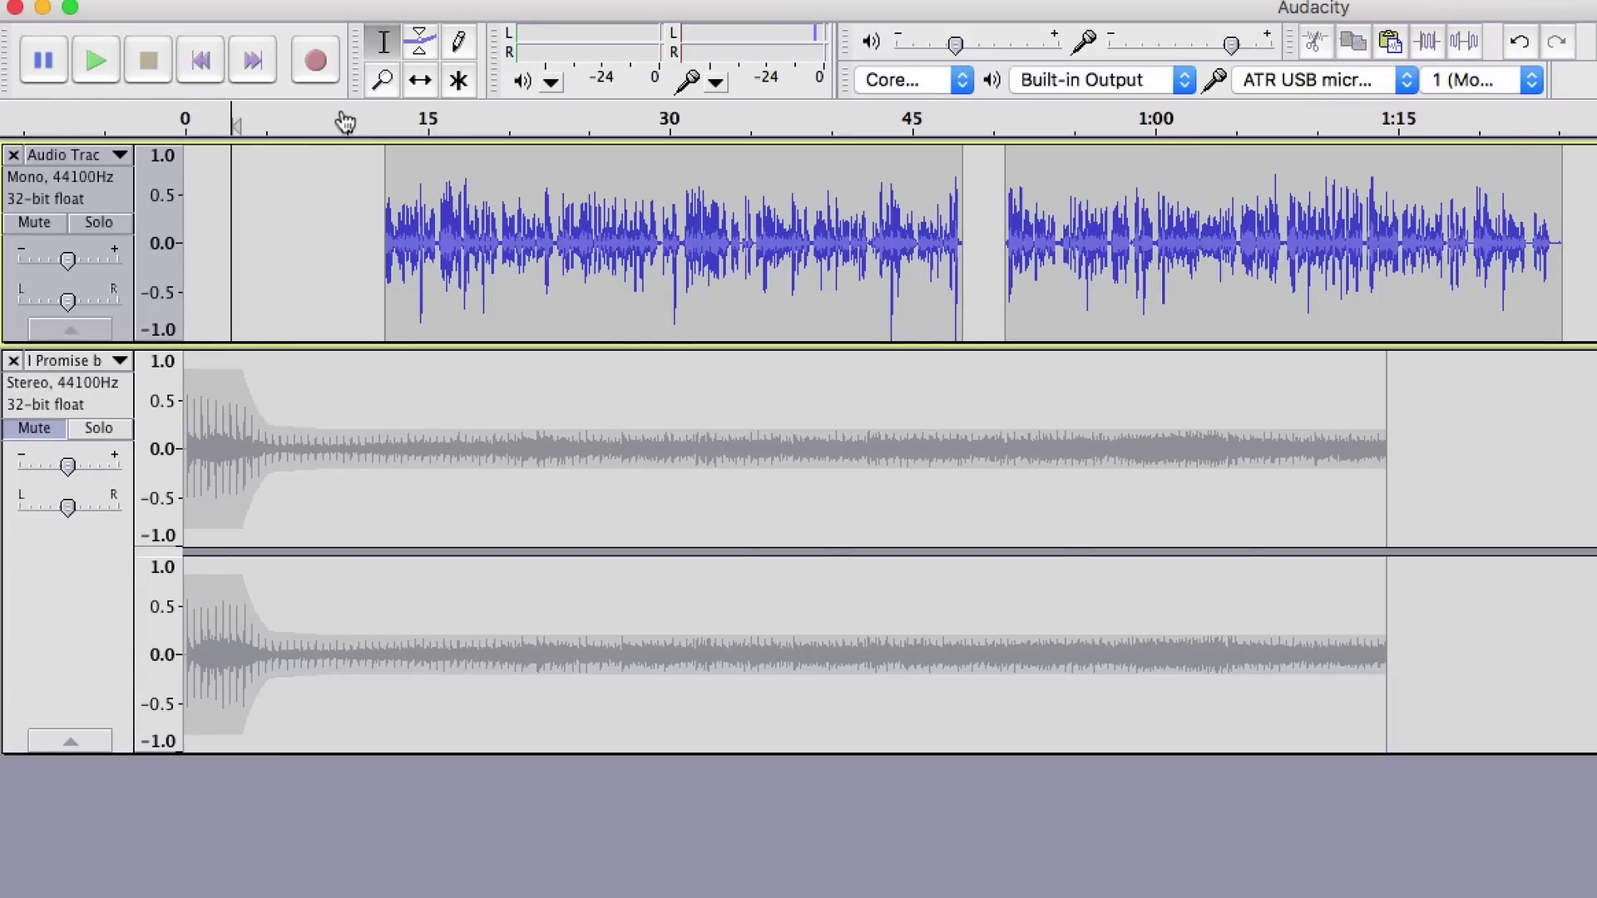
pyautogui.click(38, 431)
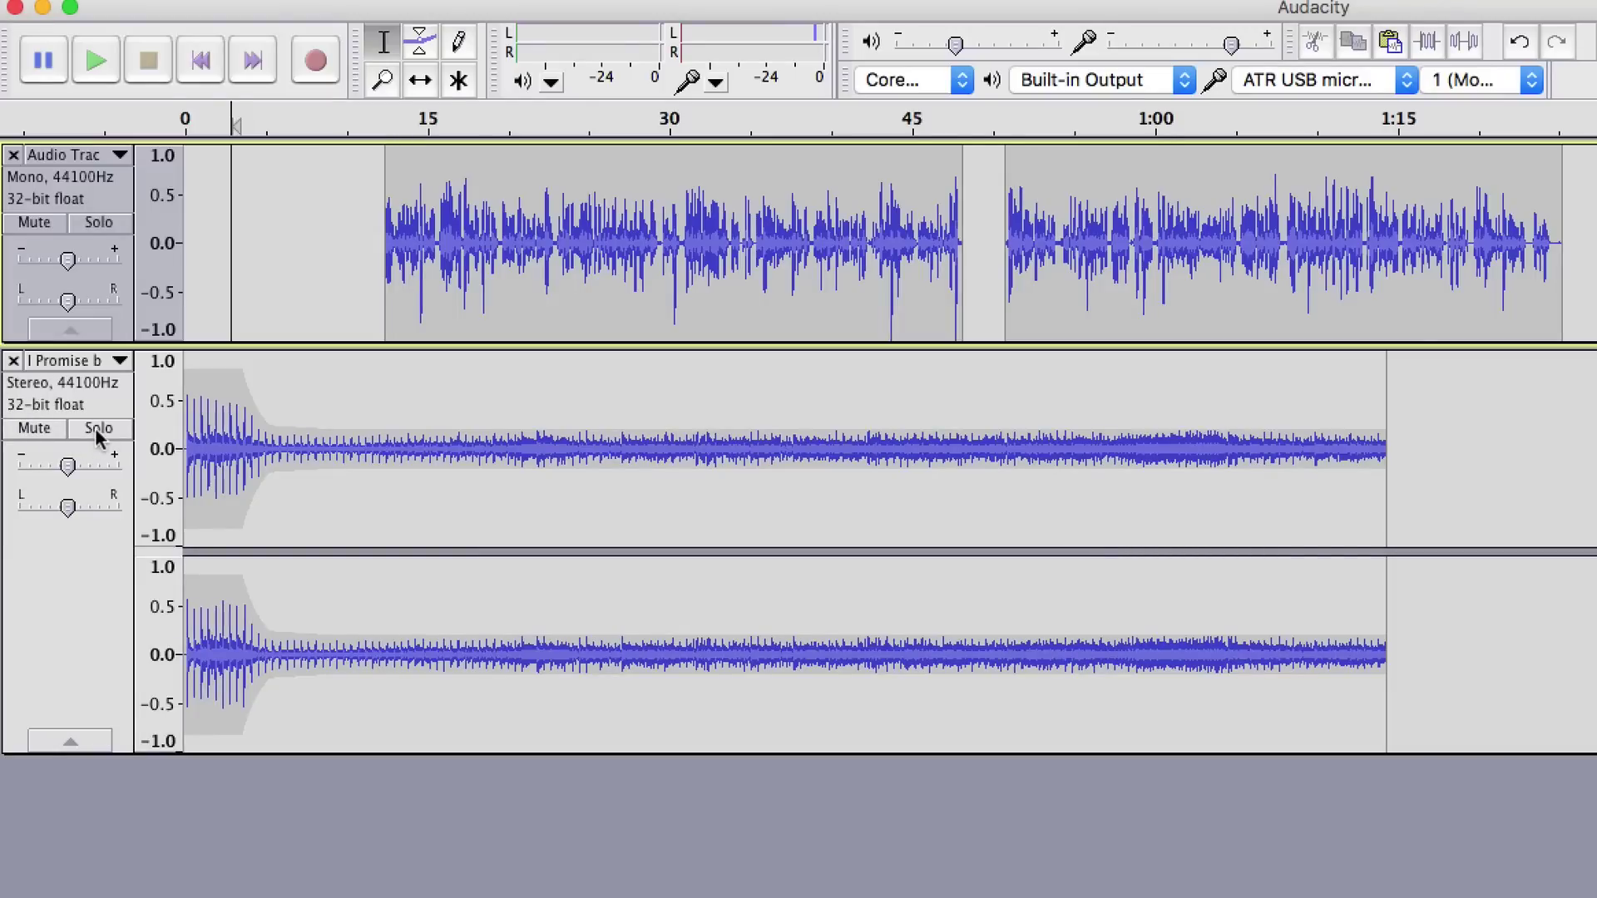
pyautogui.click(107, 429)
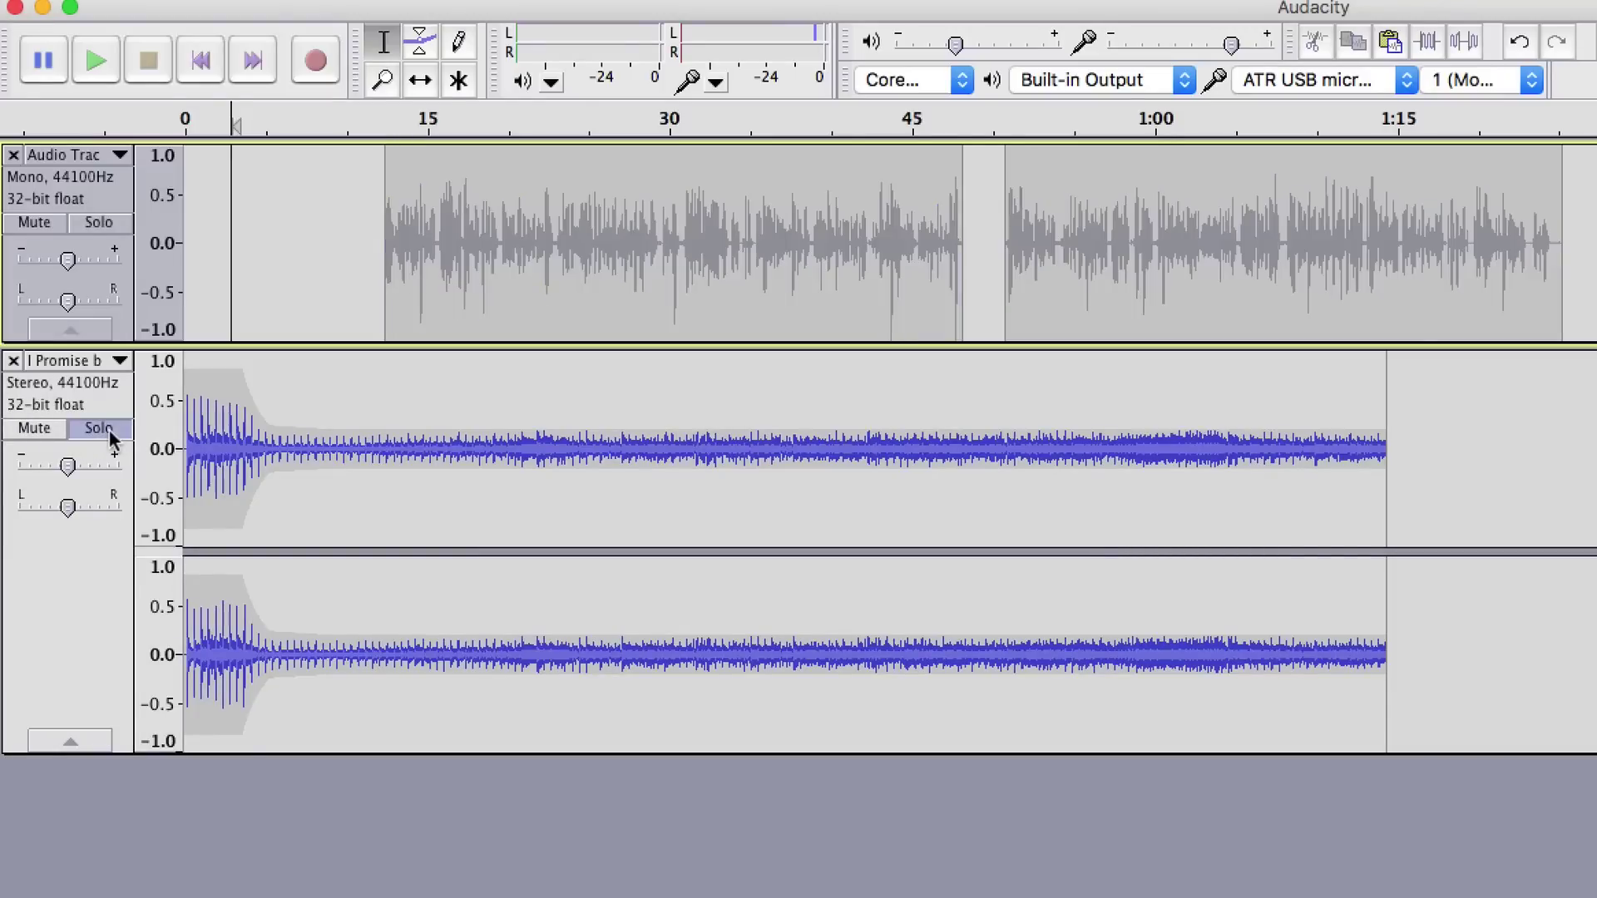
pyautogui.click(107, 430)
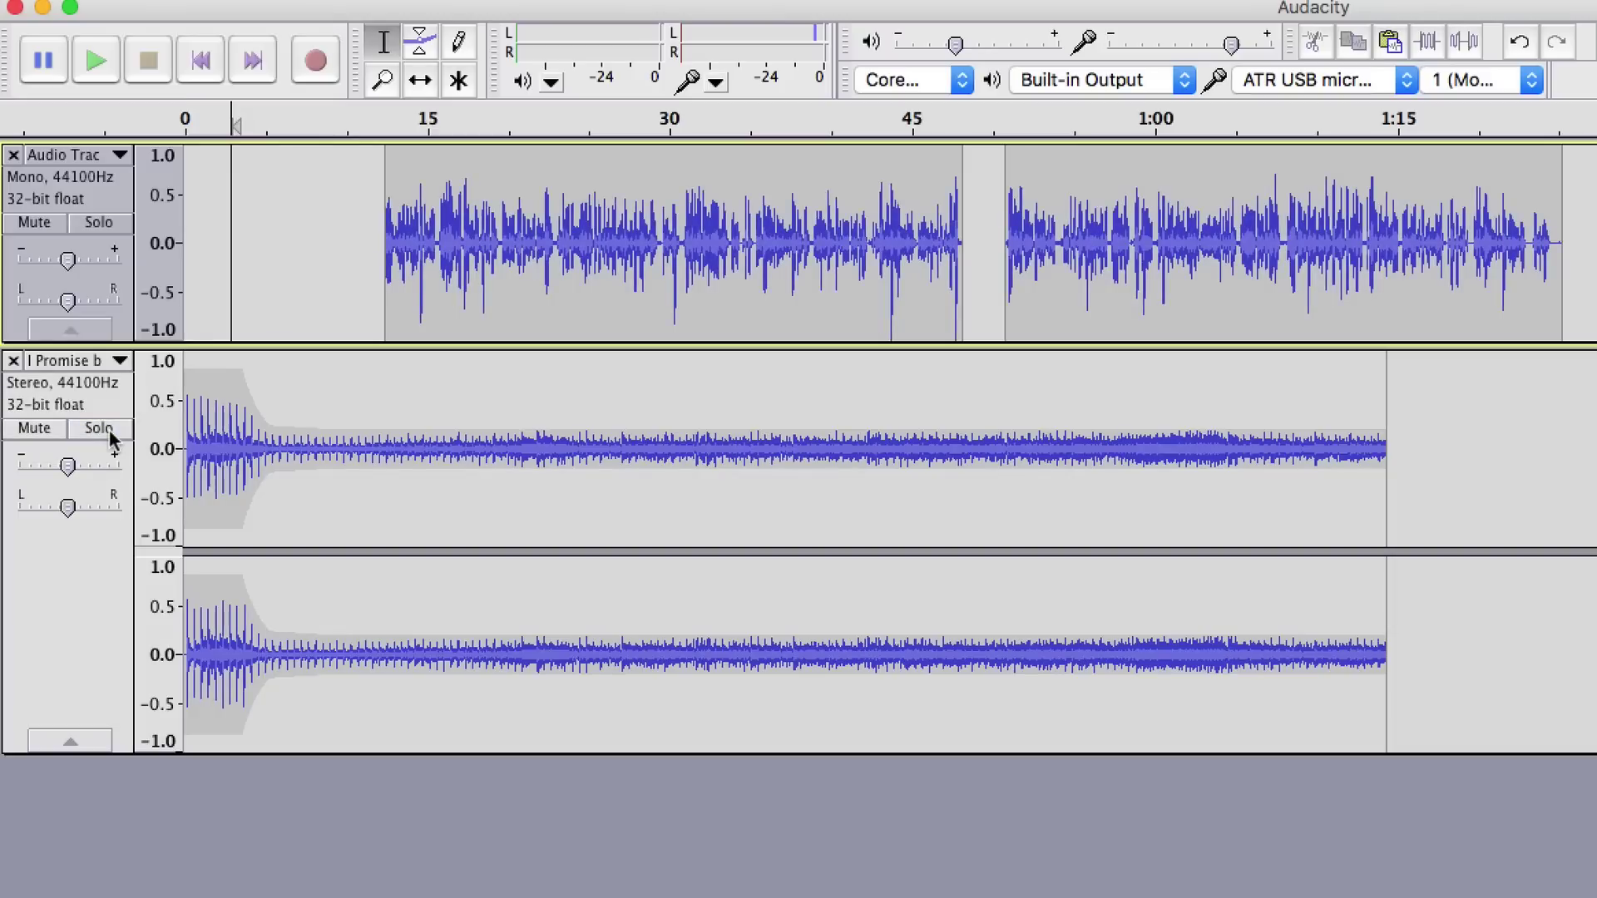
# Step: Record a voice take of about 7 seconds from about 3 seconds with the music track muted, and unmute the music
pyautogui.click(36, 429)
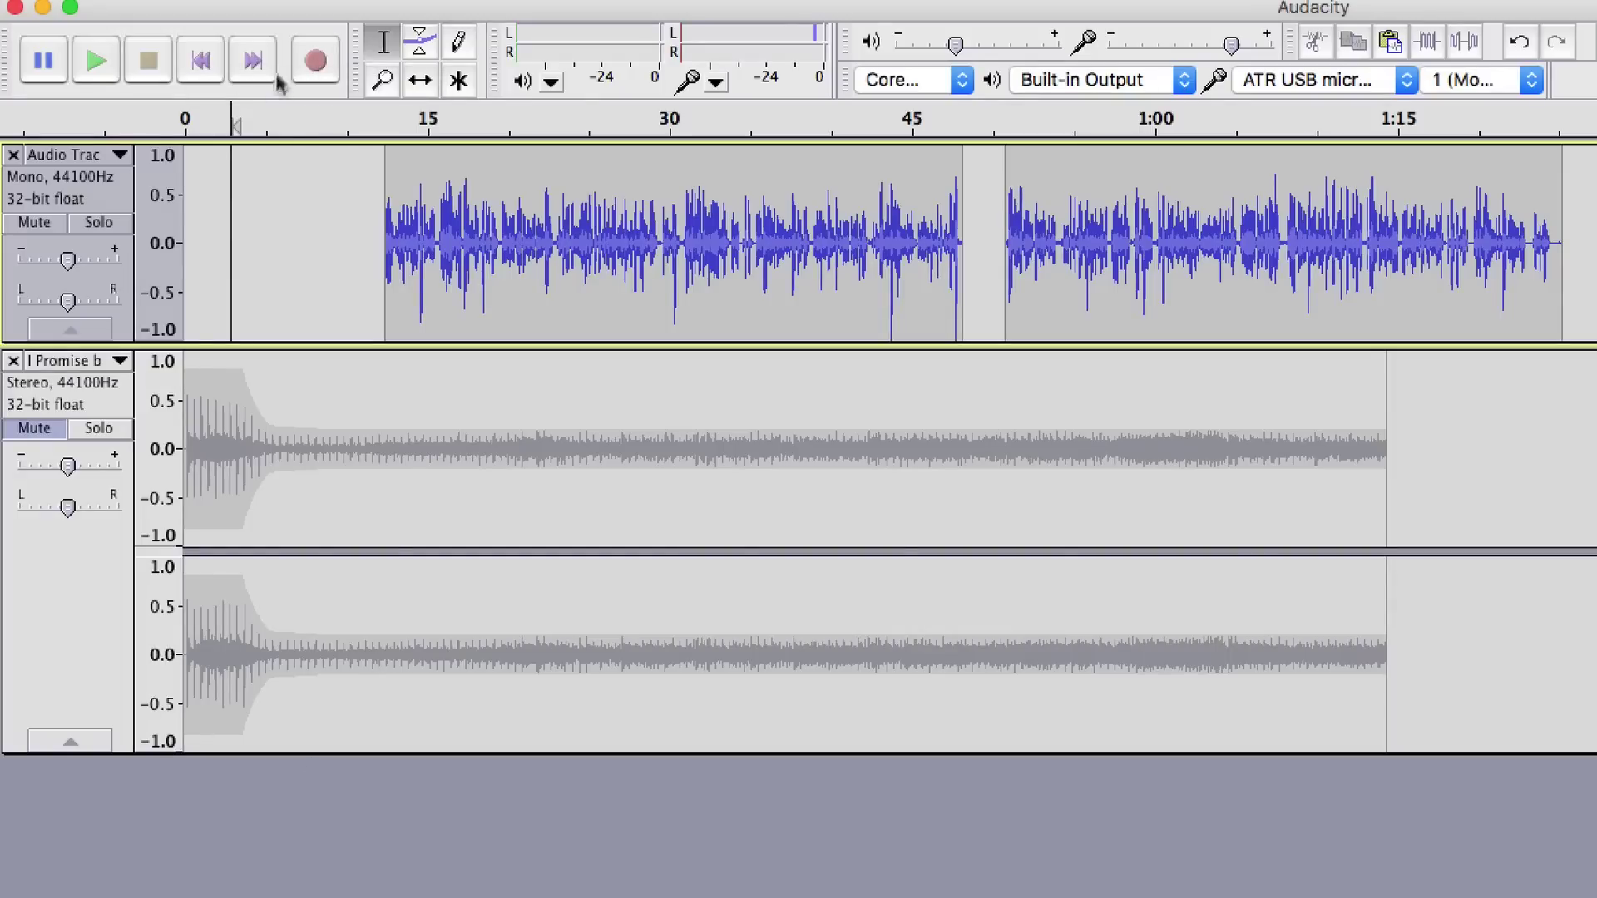
pyautogui.click(314, 61)
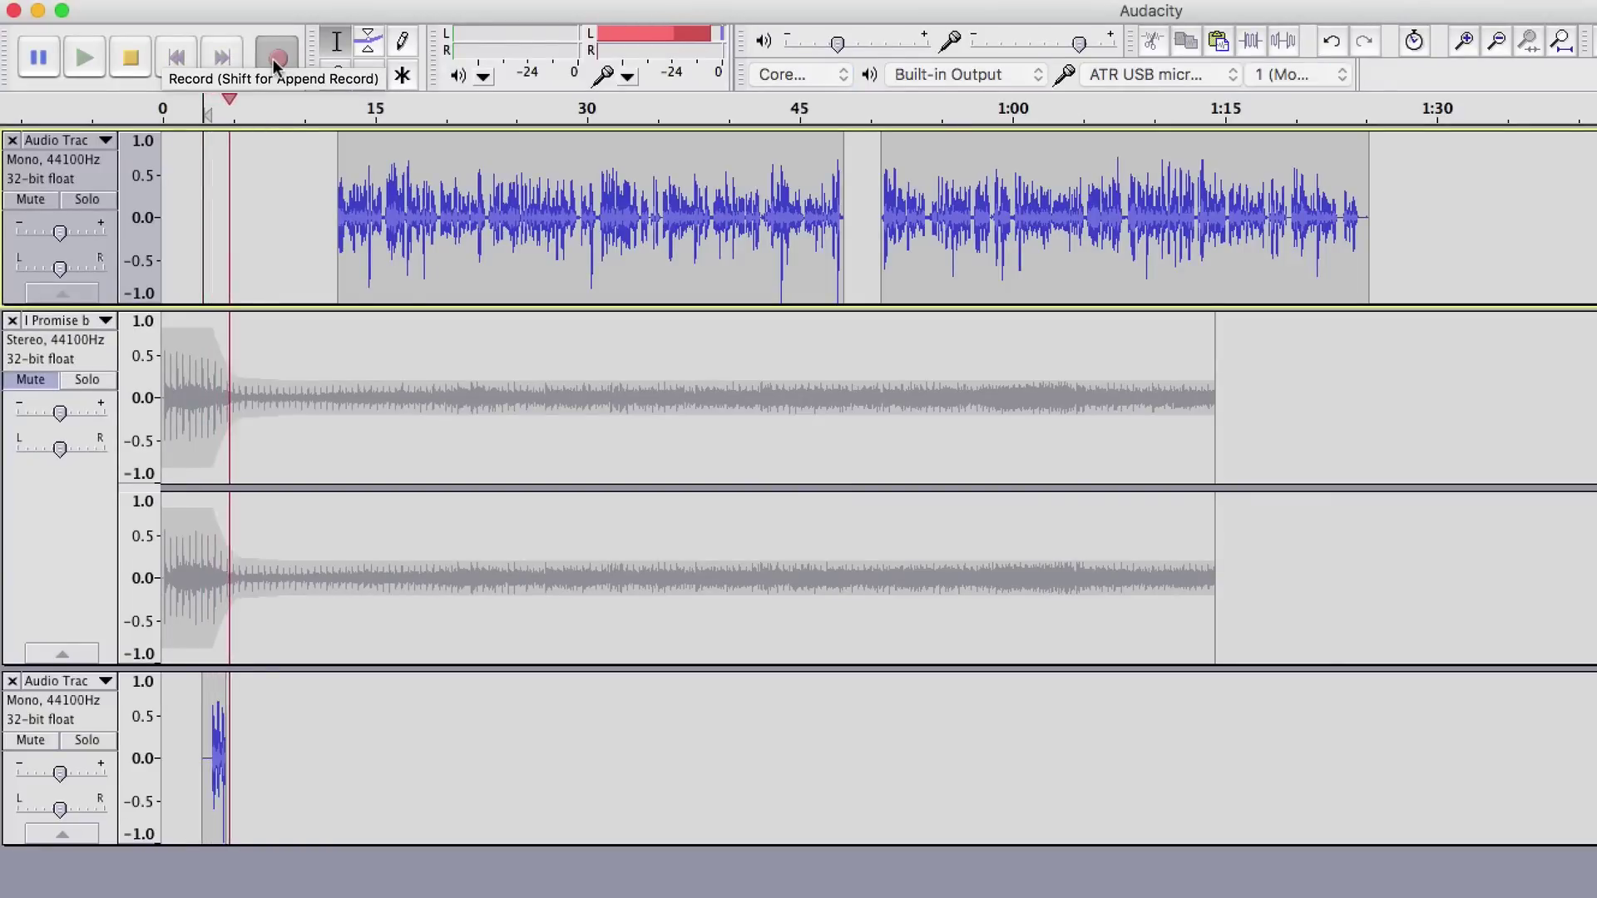
pyautogui.click(129, 59)
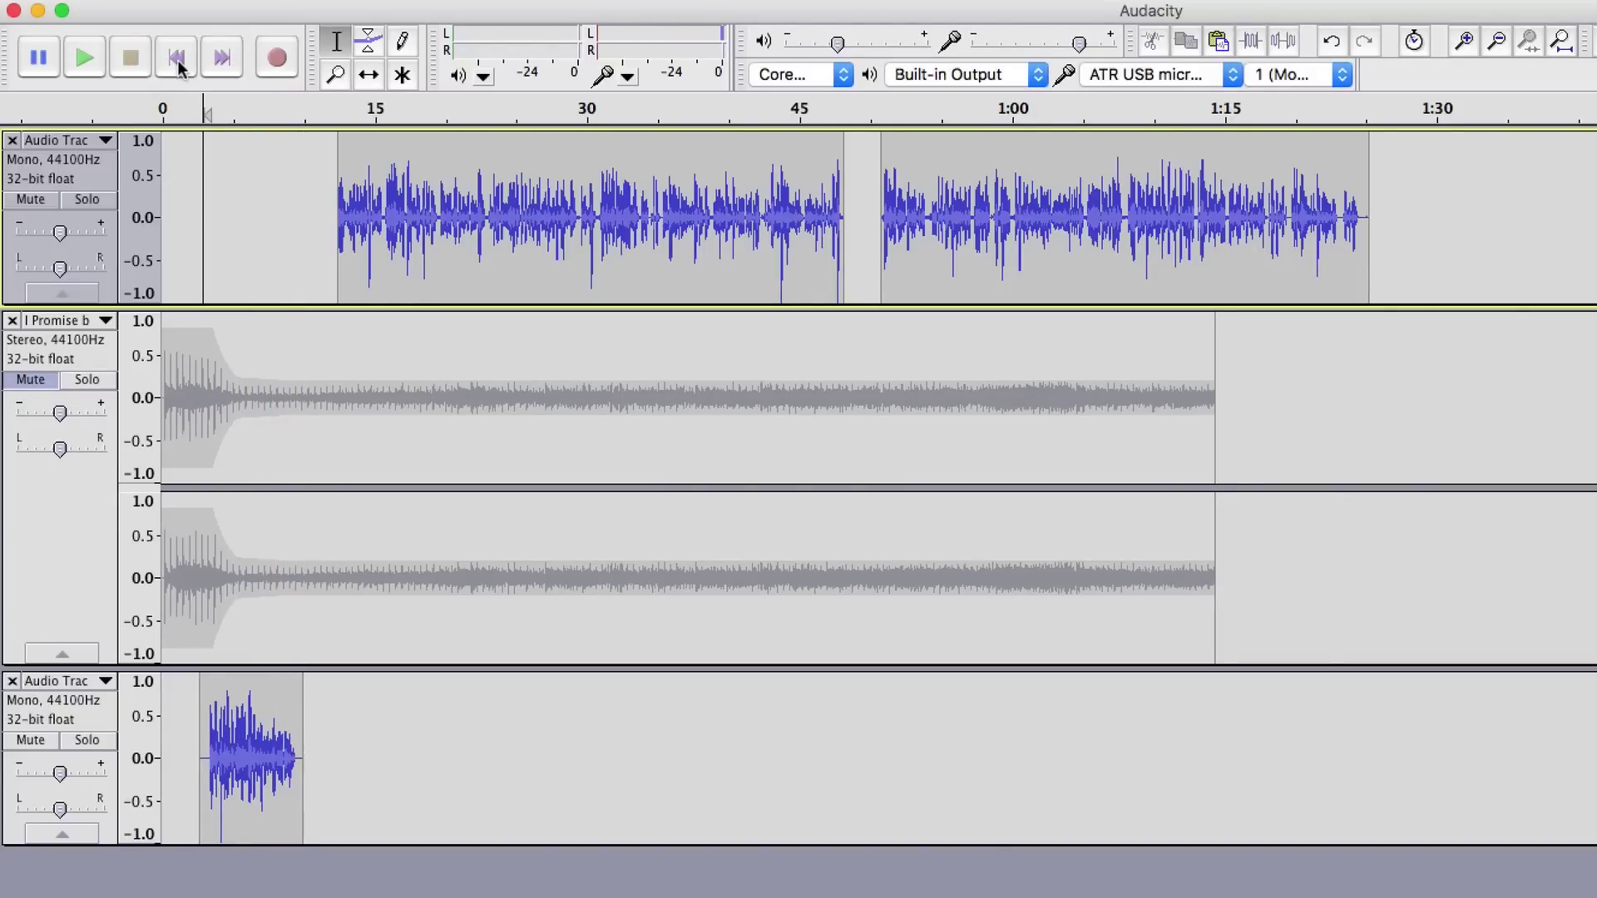
pyautogui.click(40, 384)
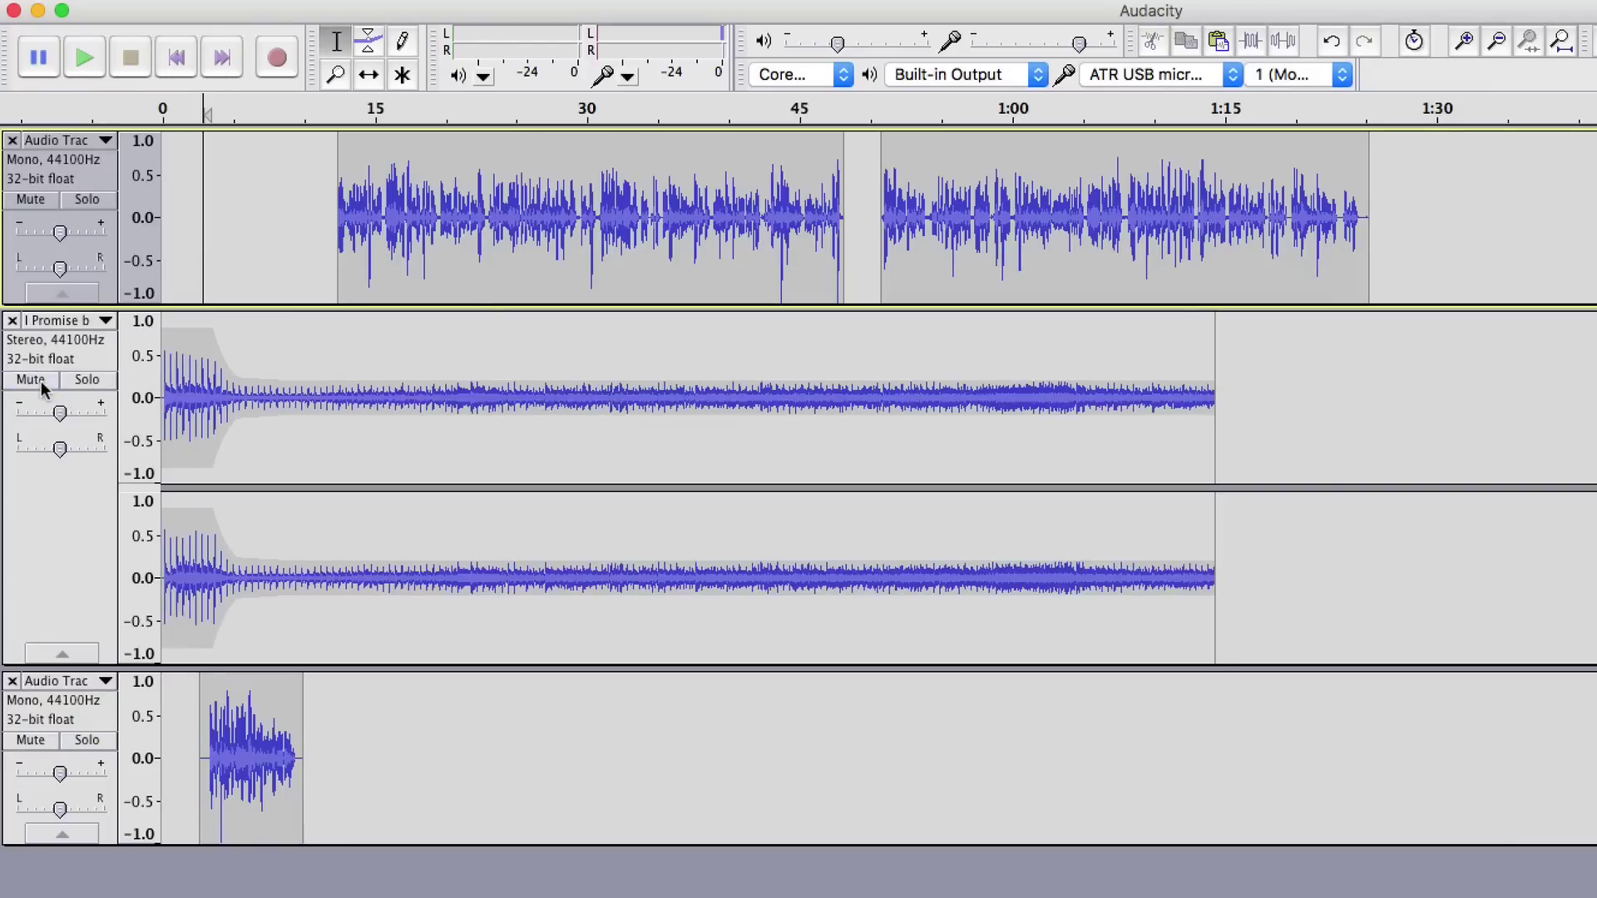
# Step: Play the project from the beginning to check the new voice take against the music, and stop playback
pyautogui.click(186, 70)
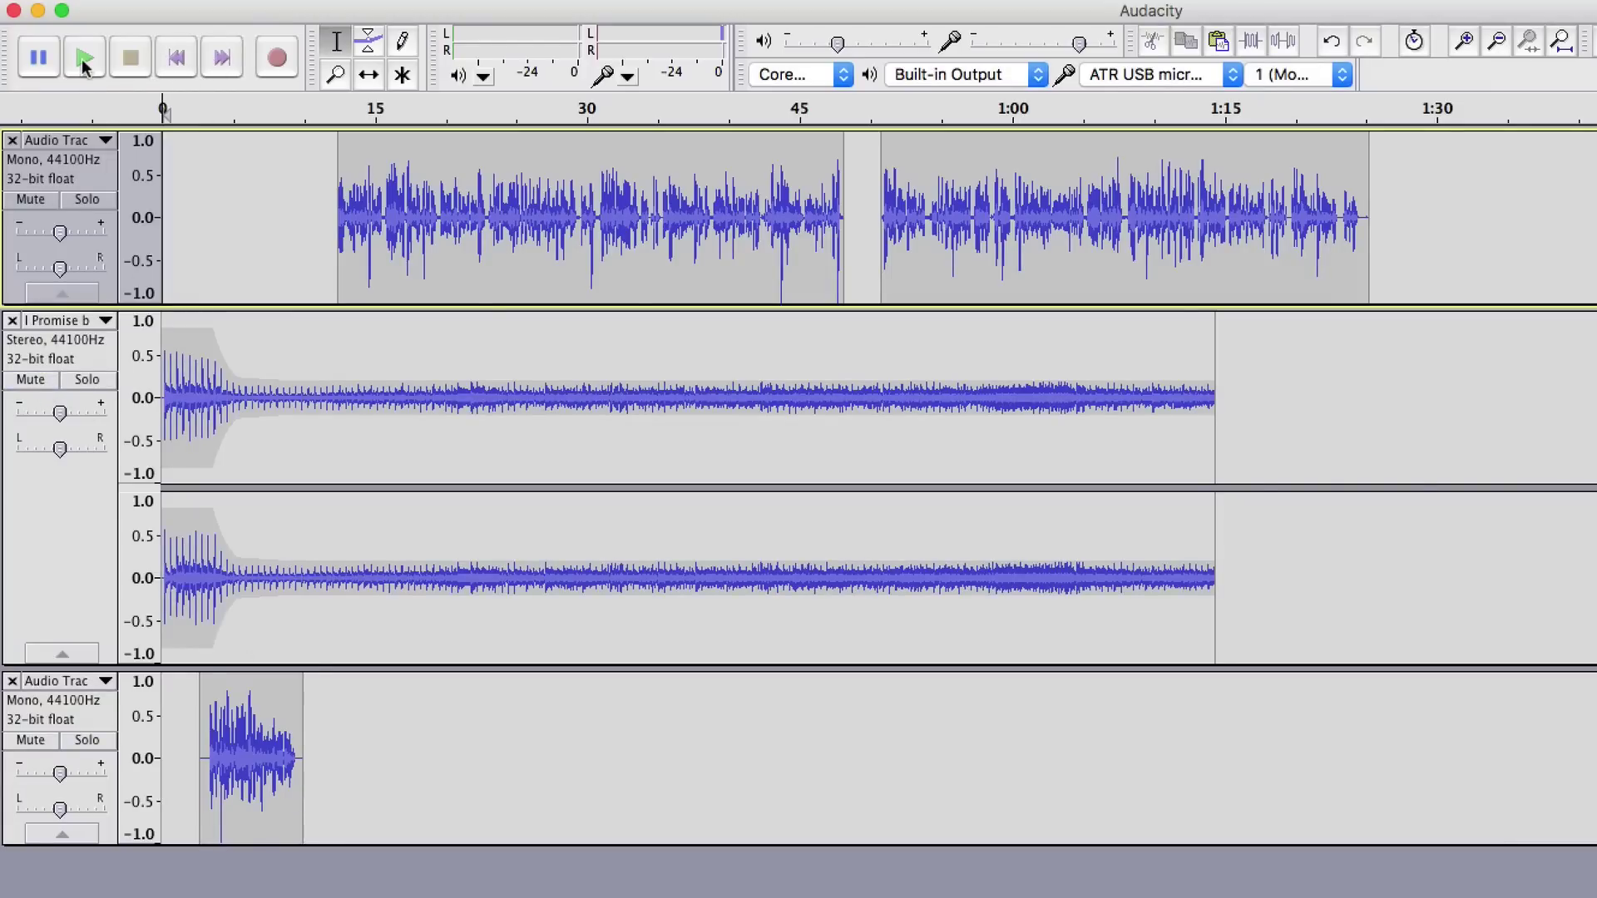
pyautogui.click(84, 60)
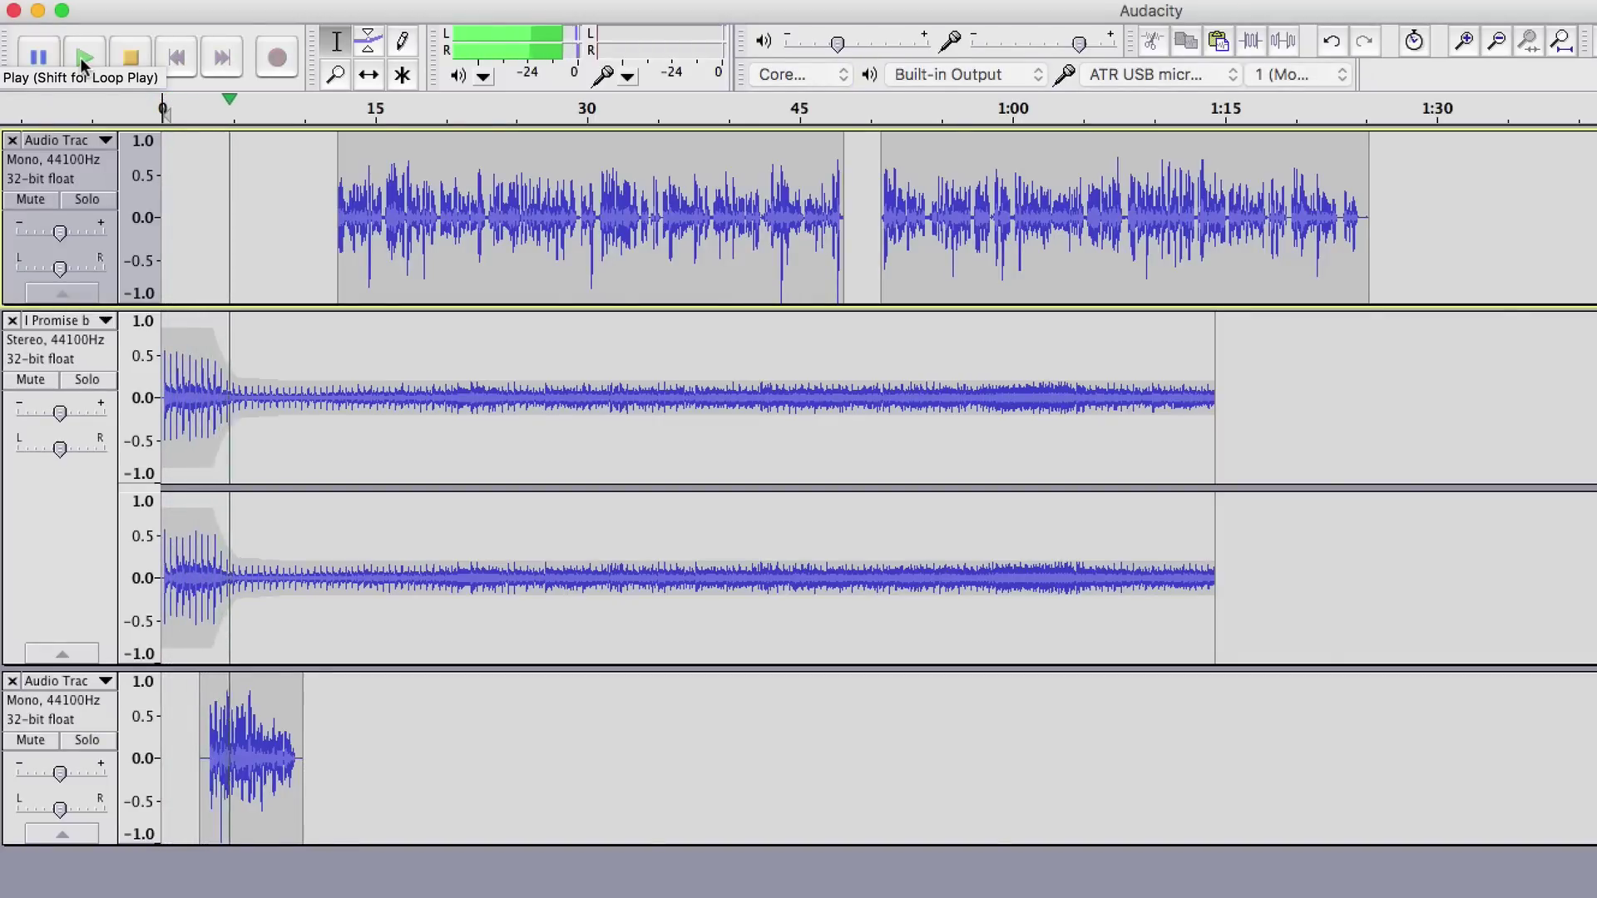
pyautogui.click(132, 56)
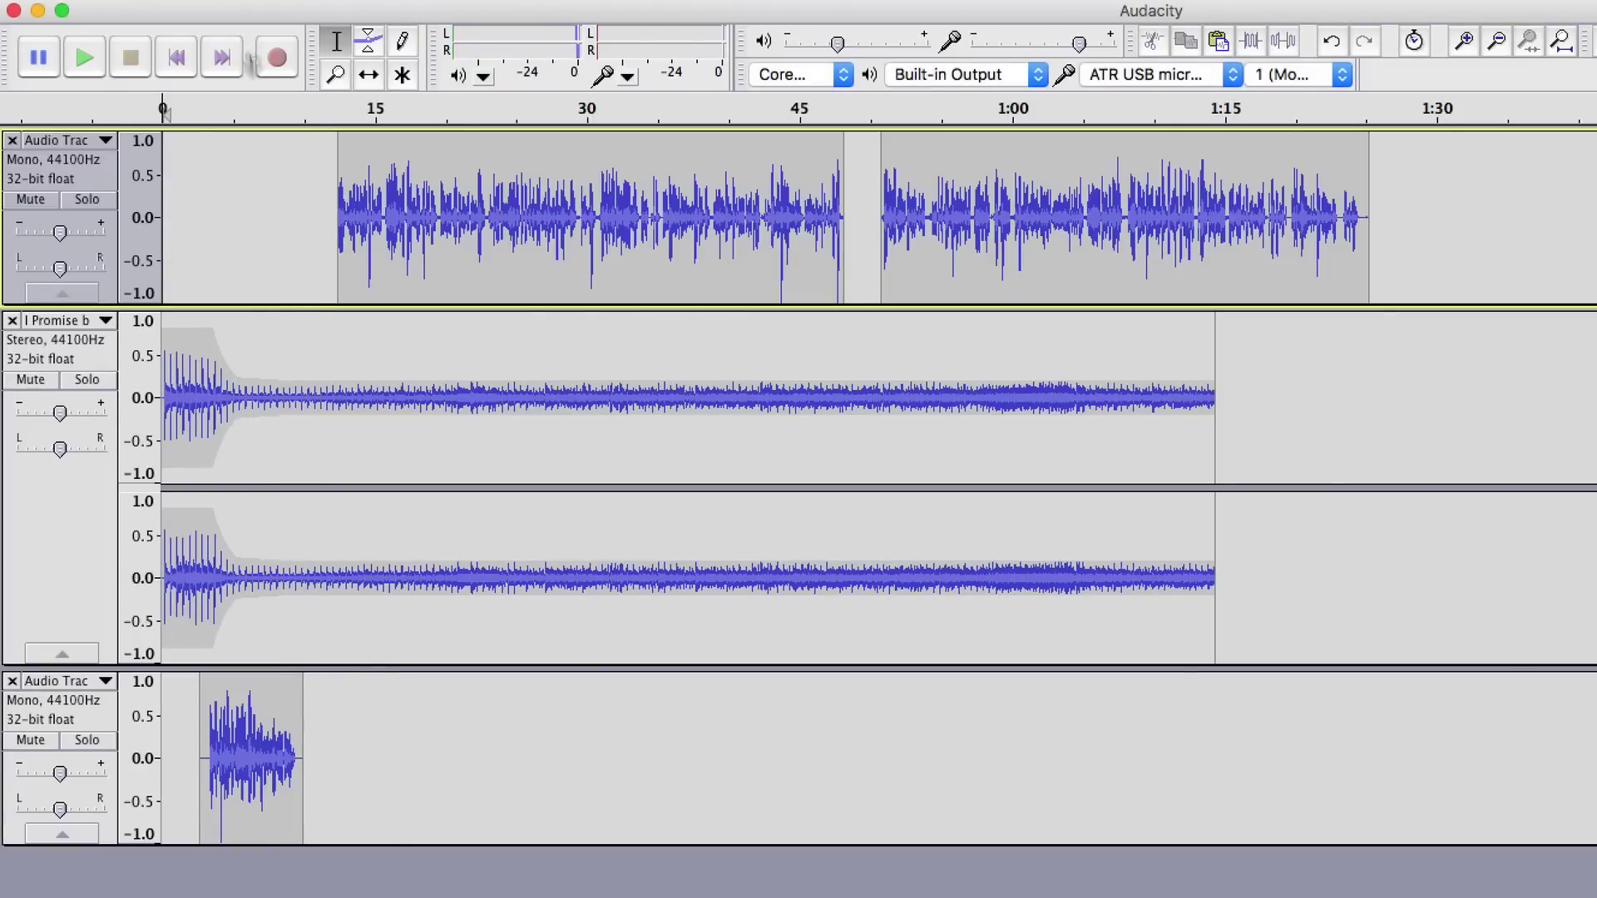
# Step: Shift the new take about 1 second later and paste a copy of it into the main voice track at about 3 seconds
pyautogui.click(369, 75)
pyautogui.moveTo(240, 737); pyautogui.dragTo(255, 736)
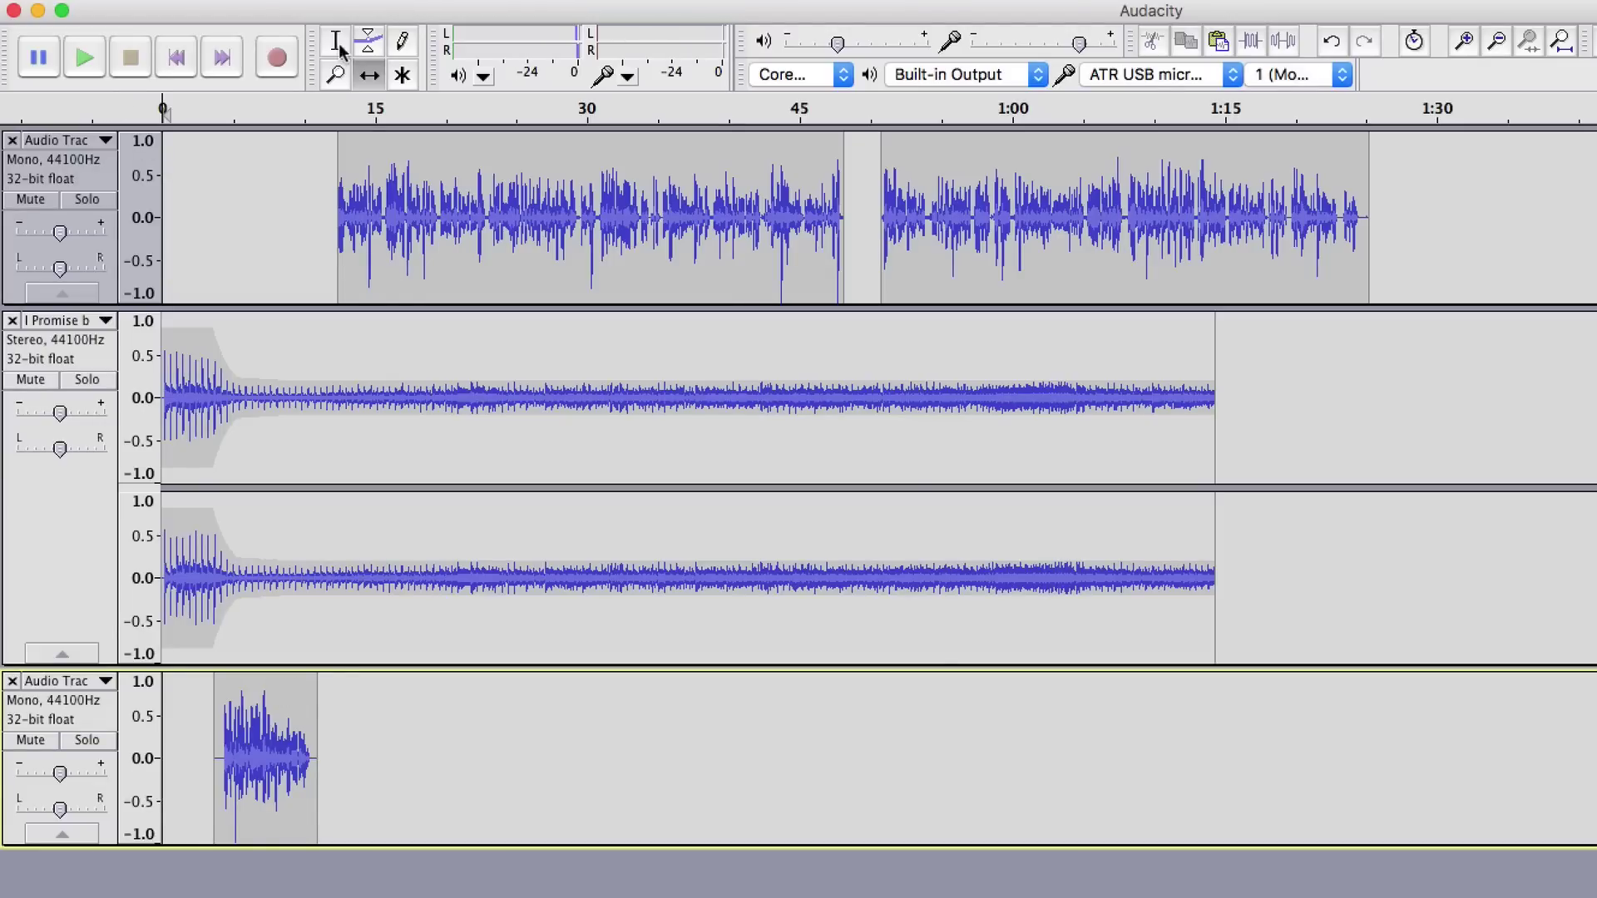
pyautogui.click(337, 45)
pyautogui.click(295, 709)
pyautogui.doubleClick(295, 700)
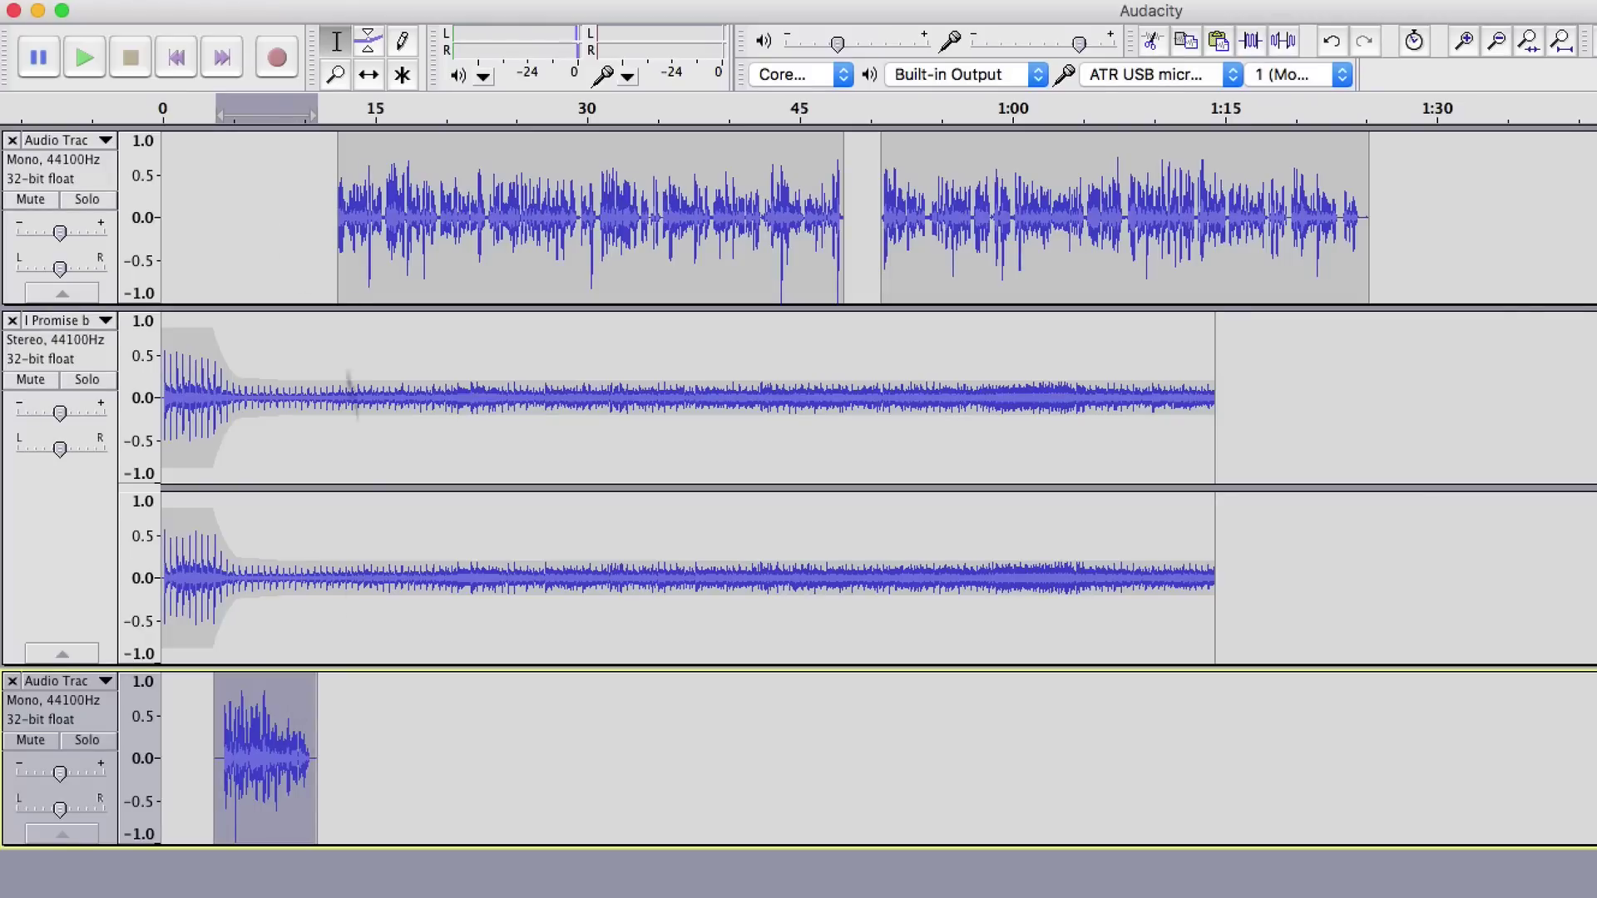
pyautogui.click(202, 185)
pyautogui.press('super+v')
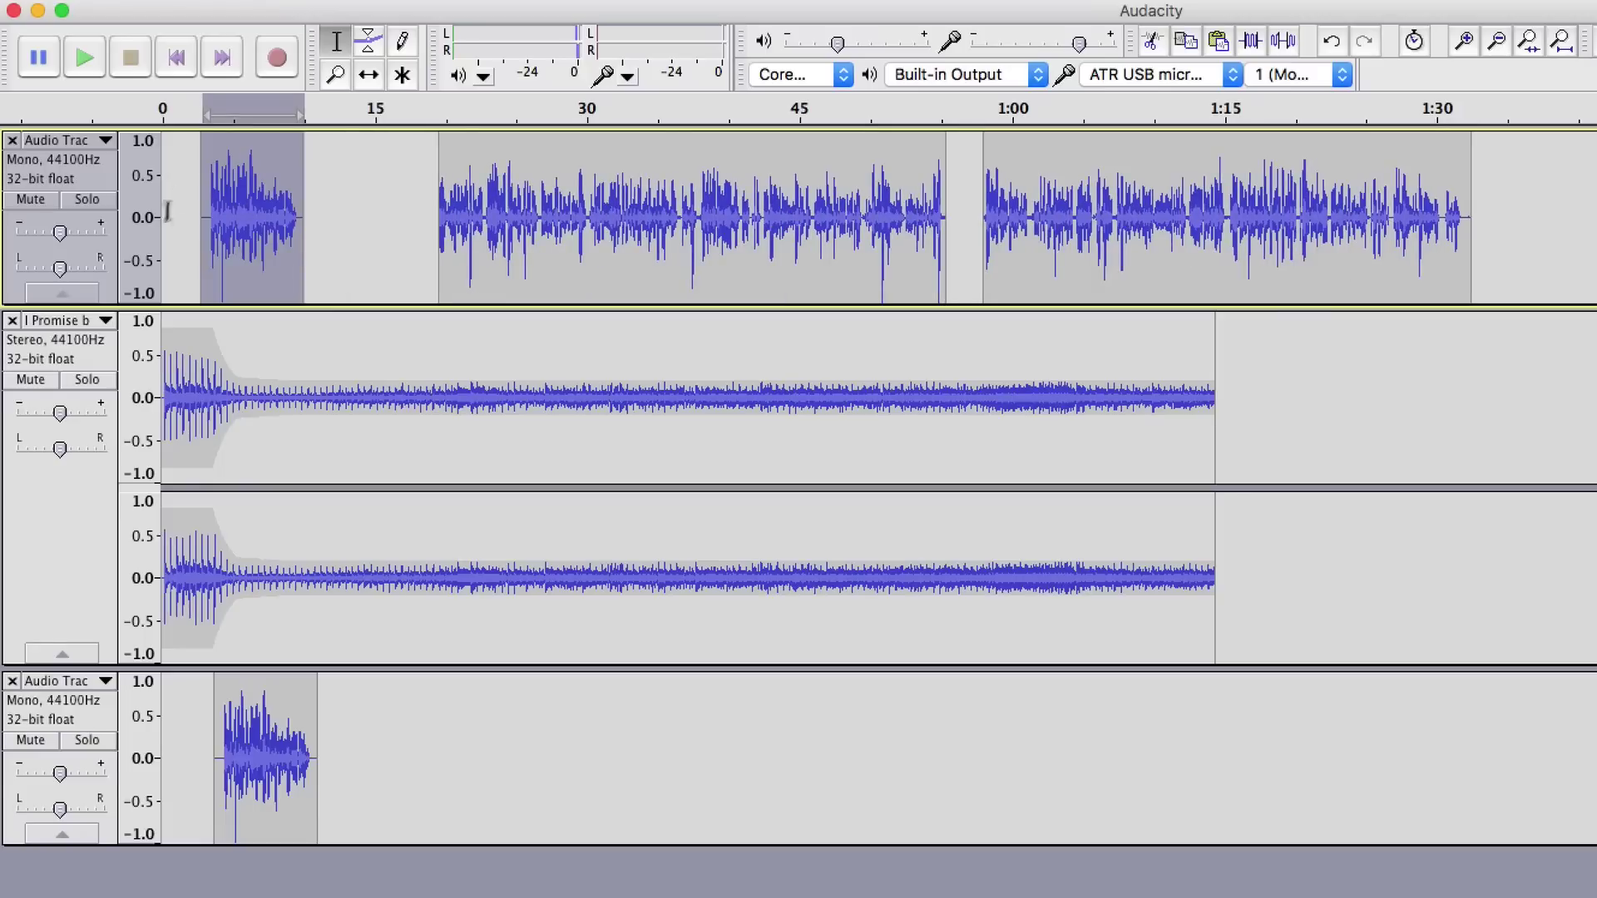
# Step: Nudge the pasted voice clip slightly later and shift the two following clips earlier to start at about 14 and 52 seconds
pyautogui.click(370, 76)
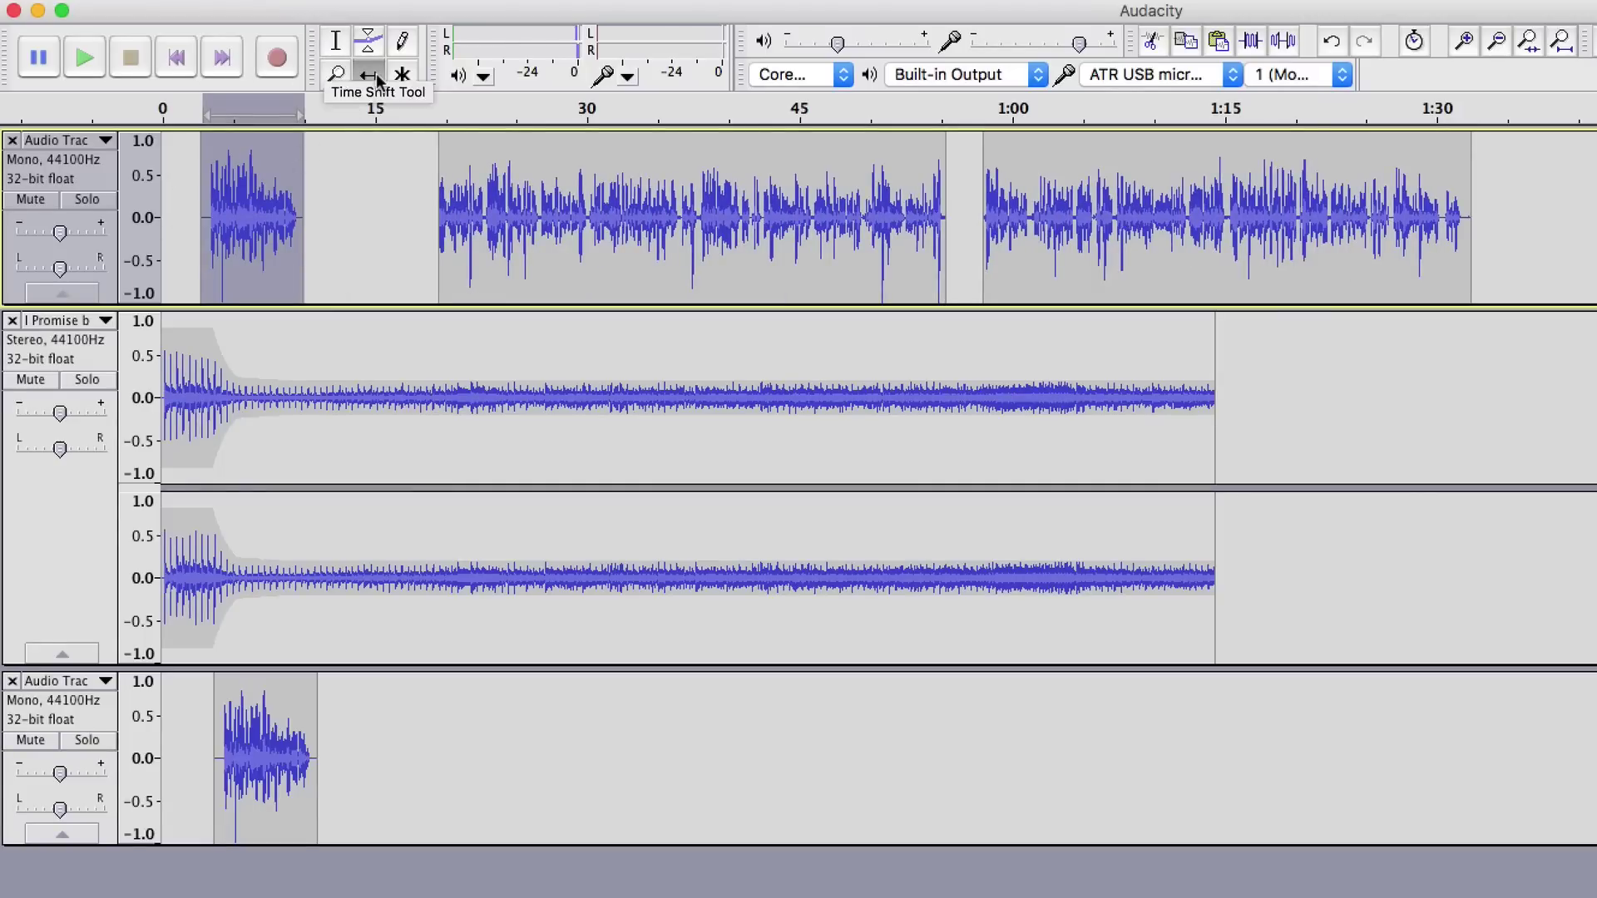
pyautogui.moveTo(263, 189); pyautogui.dragTo(267, 188)
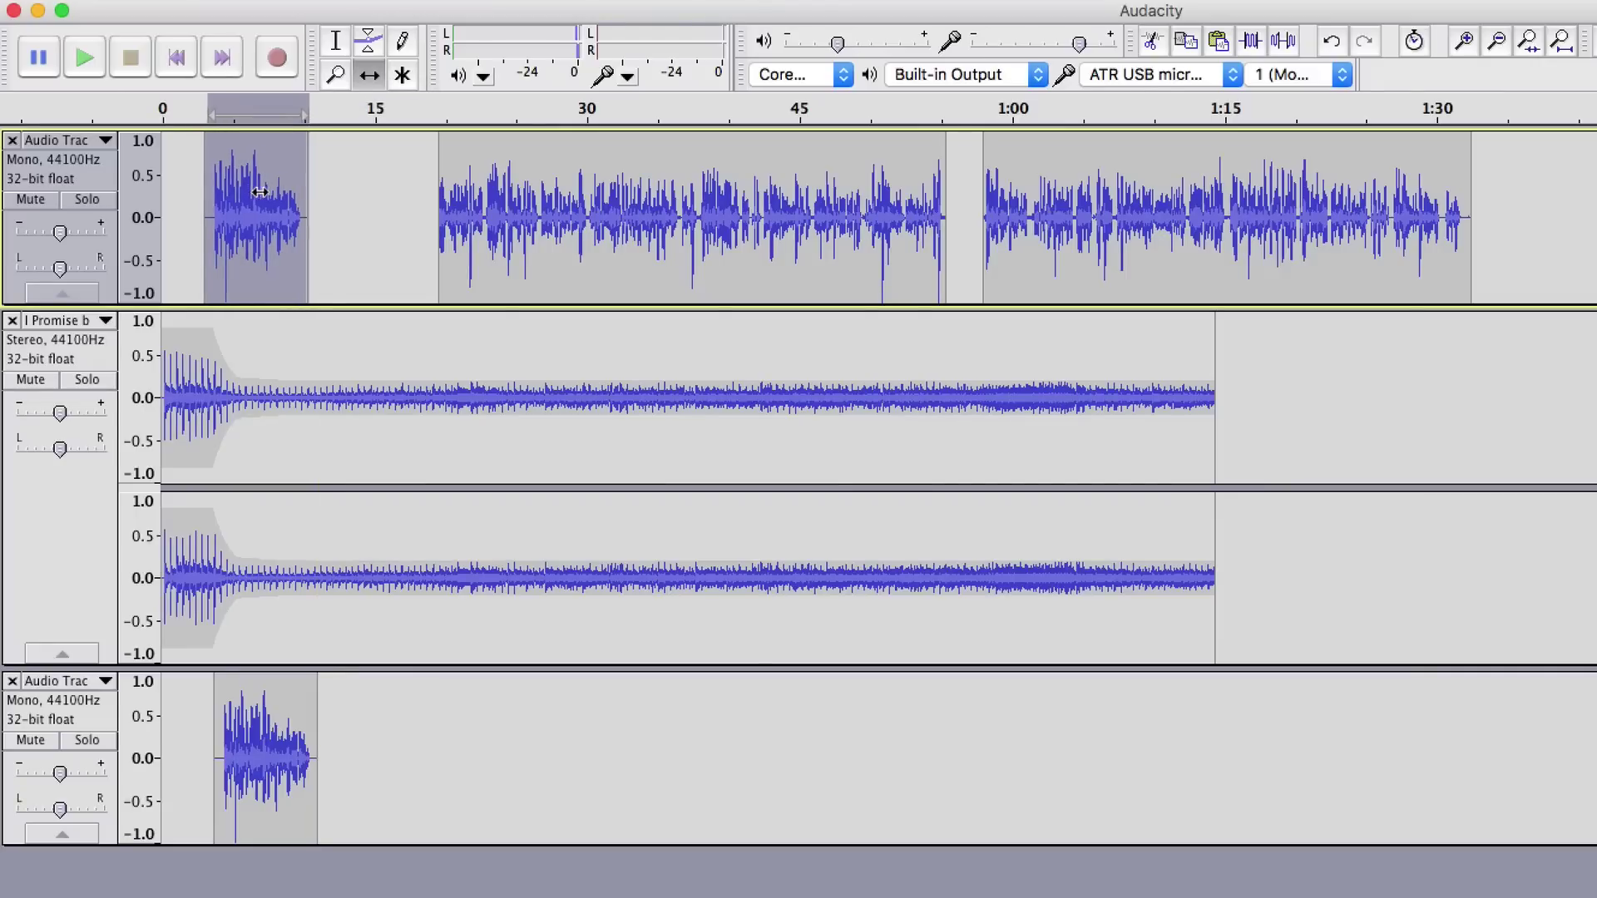
pyautogui.moveTo(487, 186); pyautogui.dragTo(412, 188)
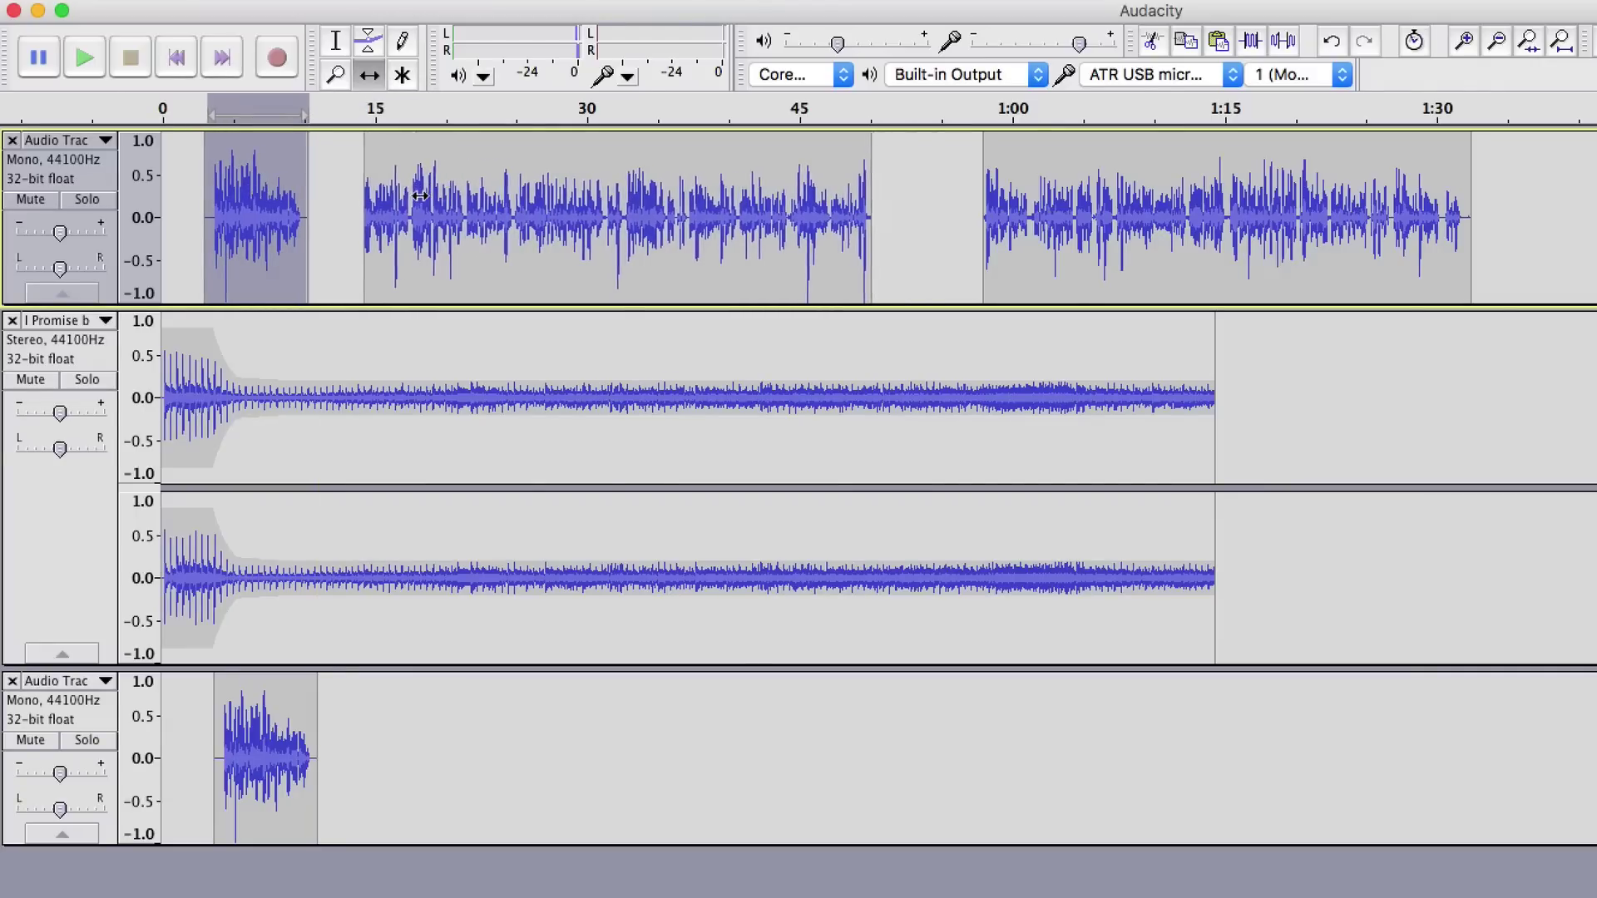
pyautogui.moveTo(1151, 196); pyautogui.dragTo(1066, 216)
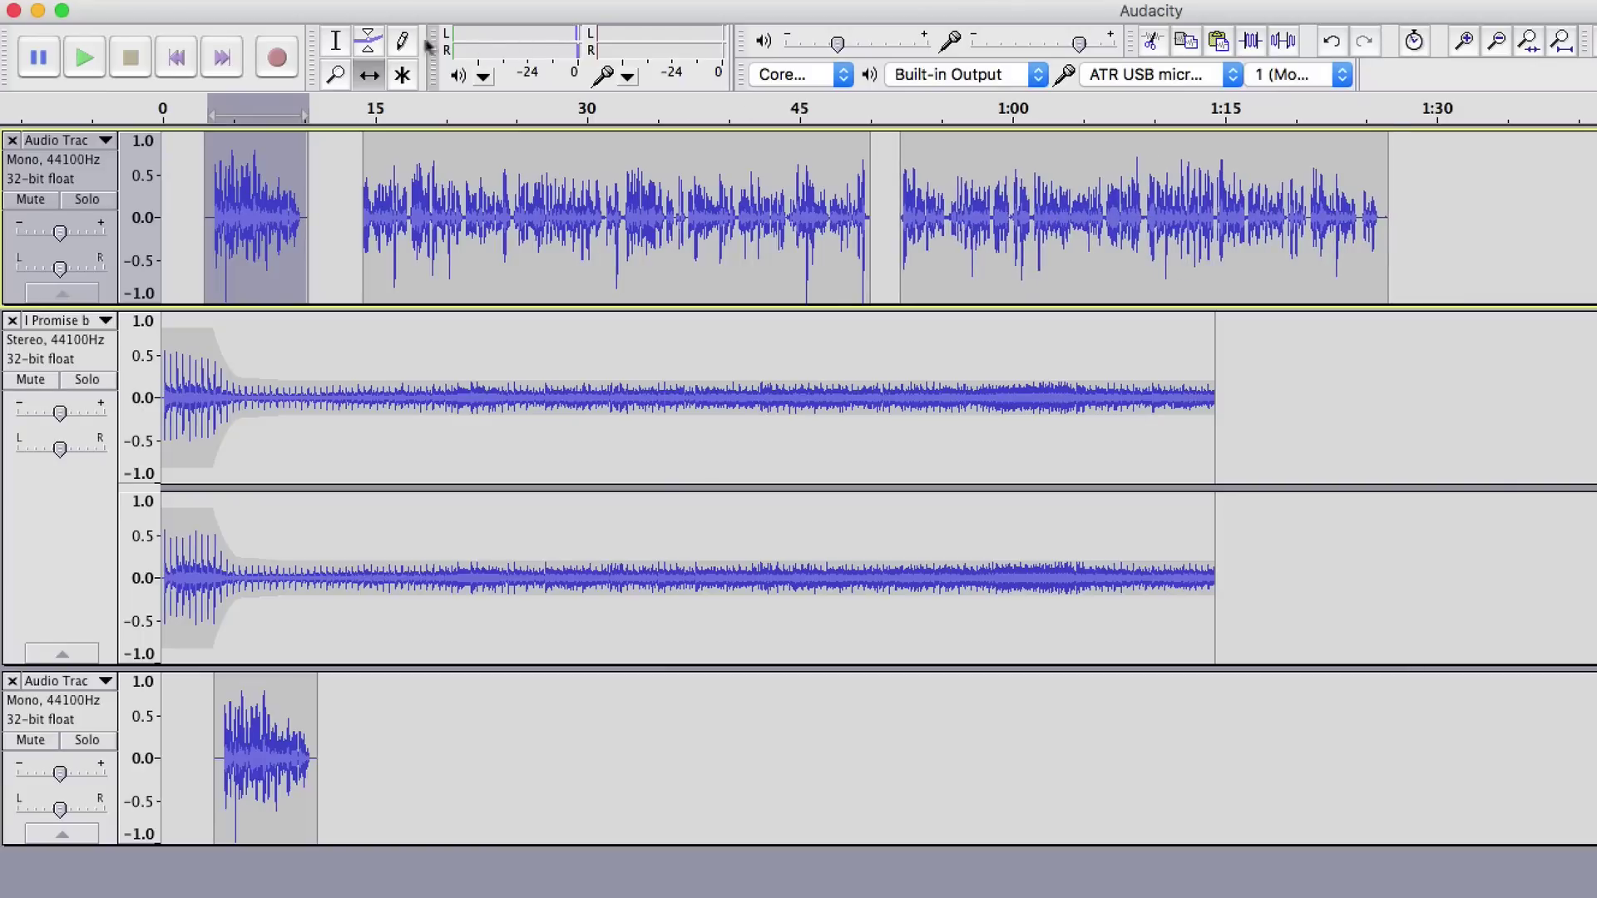
# Step: Delete the voice audio extending past the end of the music at about 1:14 and remove the separate track with the recorded take
pyautogui.press('F1')
pyautogui.moveTo(1215, 287); pyautogui.dragTo(1410, 292)
pyautogui.press('Delete')
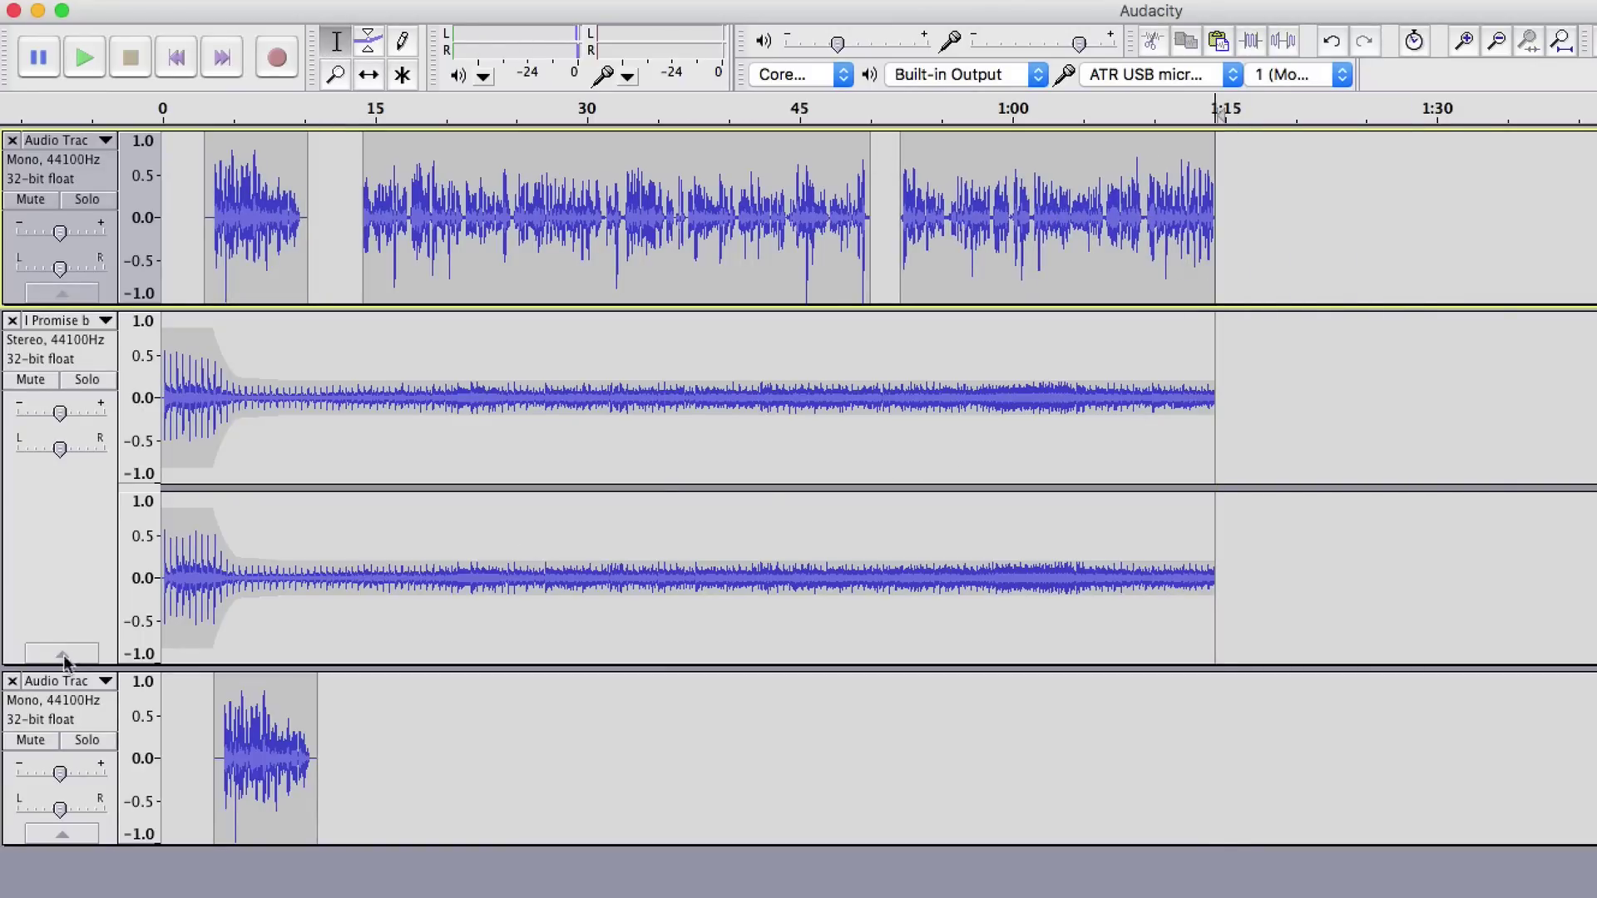
pyautogui.click(12, 680)
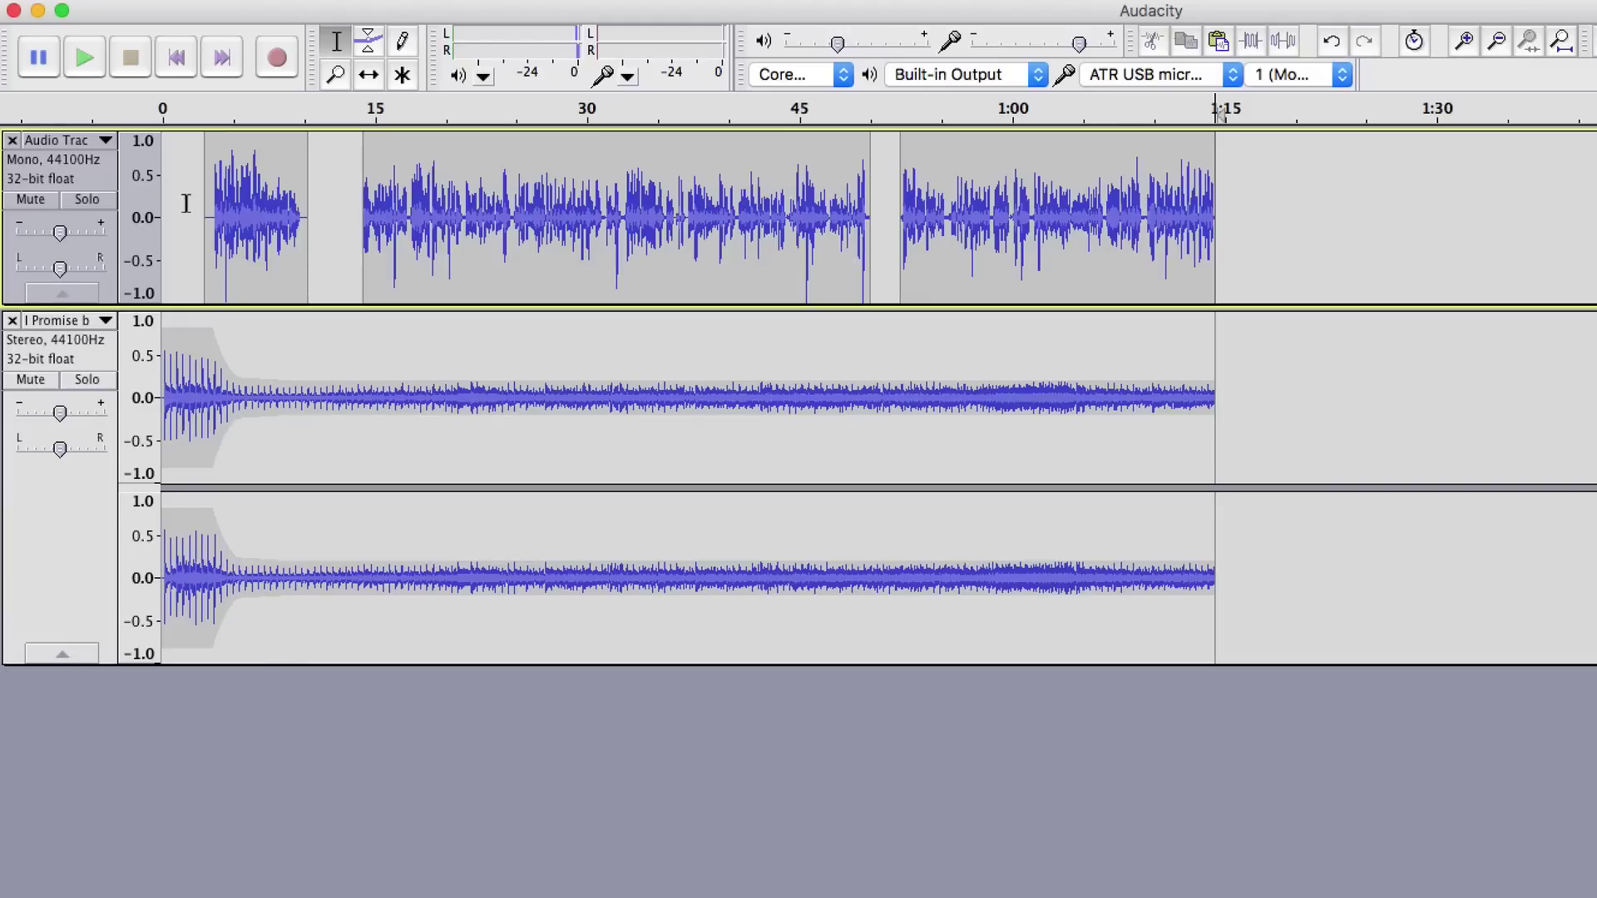
# Step: Play the rearranged voice clips and music from the start, and stop playback
pyautogui.click(177, 59)
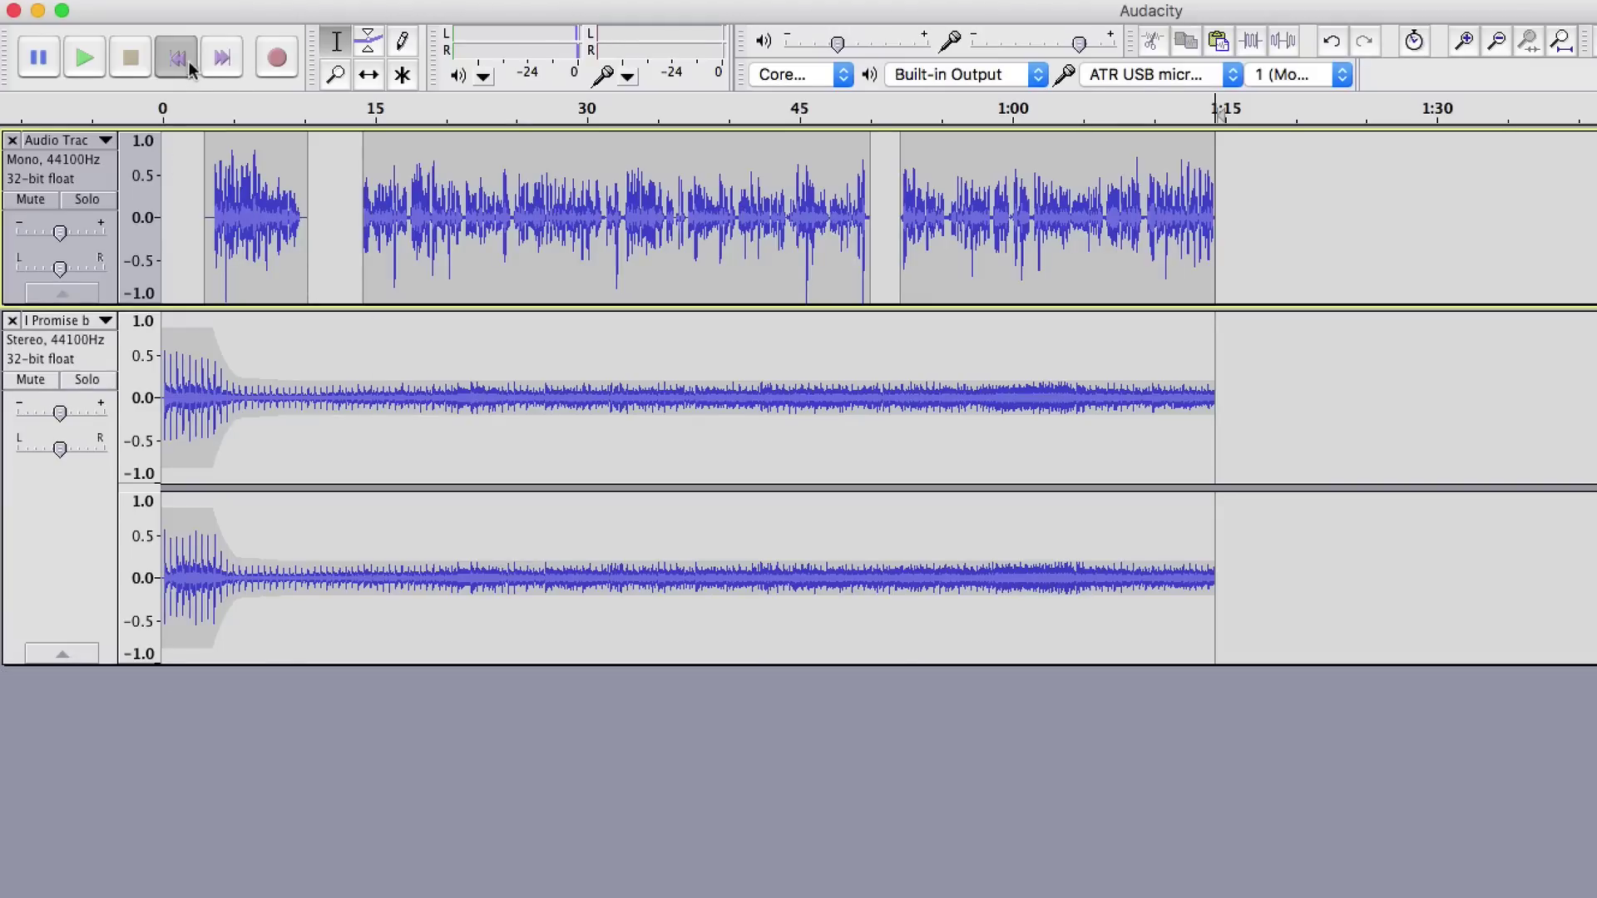
pyautogui.click(86, 60)
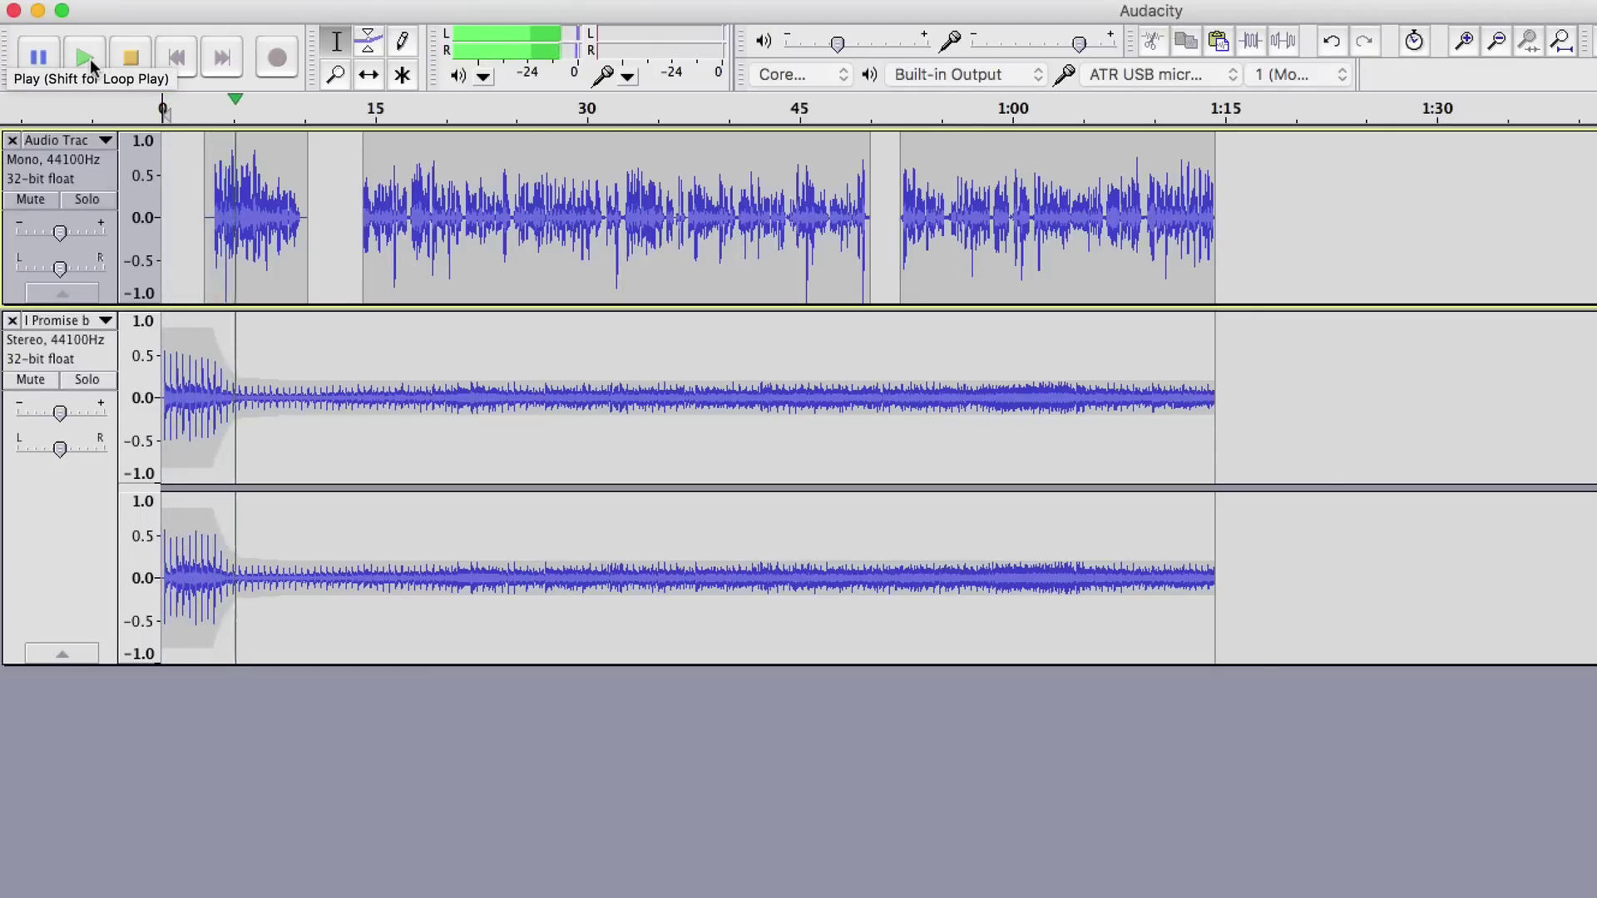
pyautogui.click(130, 58)
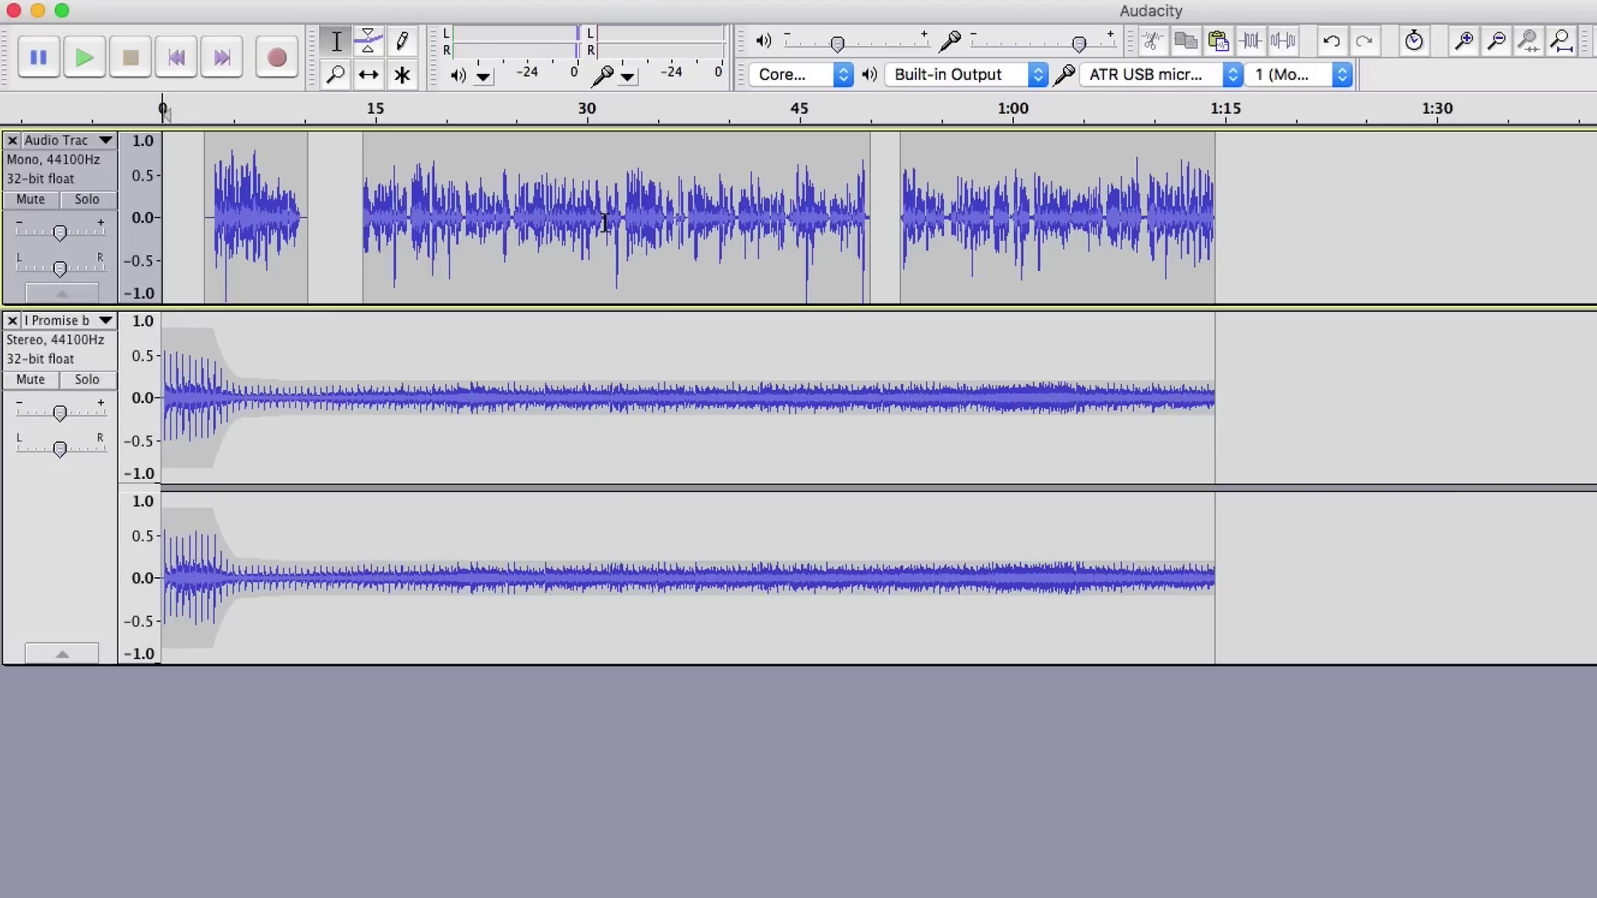
# Step: Delete the short passage from about 31 to 32.5 seconds in the second voice clip
pyautogui.moveTo(602, 225); pyautogui.dragTo(623, 222)
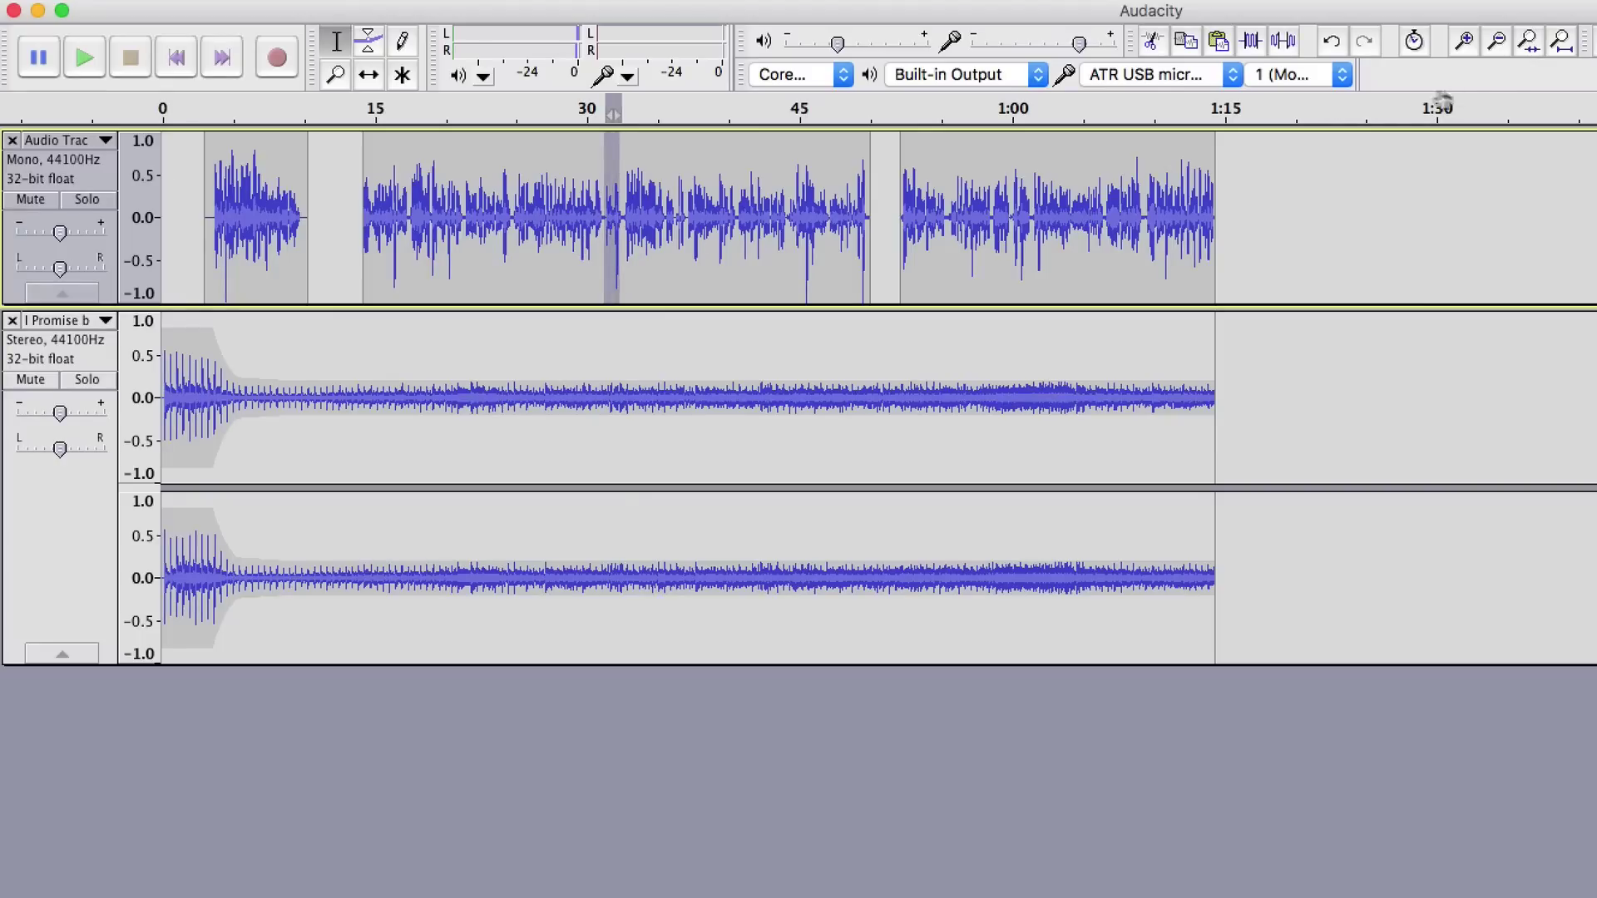
pyautogui.click(1561, 41)
pyautogui.click(1050, 215)
pyautogui.moveTo(1046, 223); pyautogui.dragTo(1085, 229)
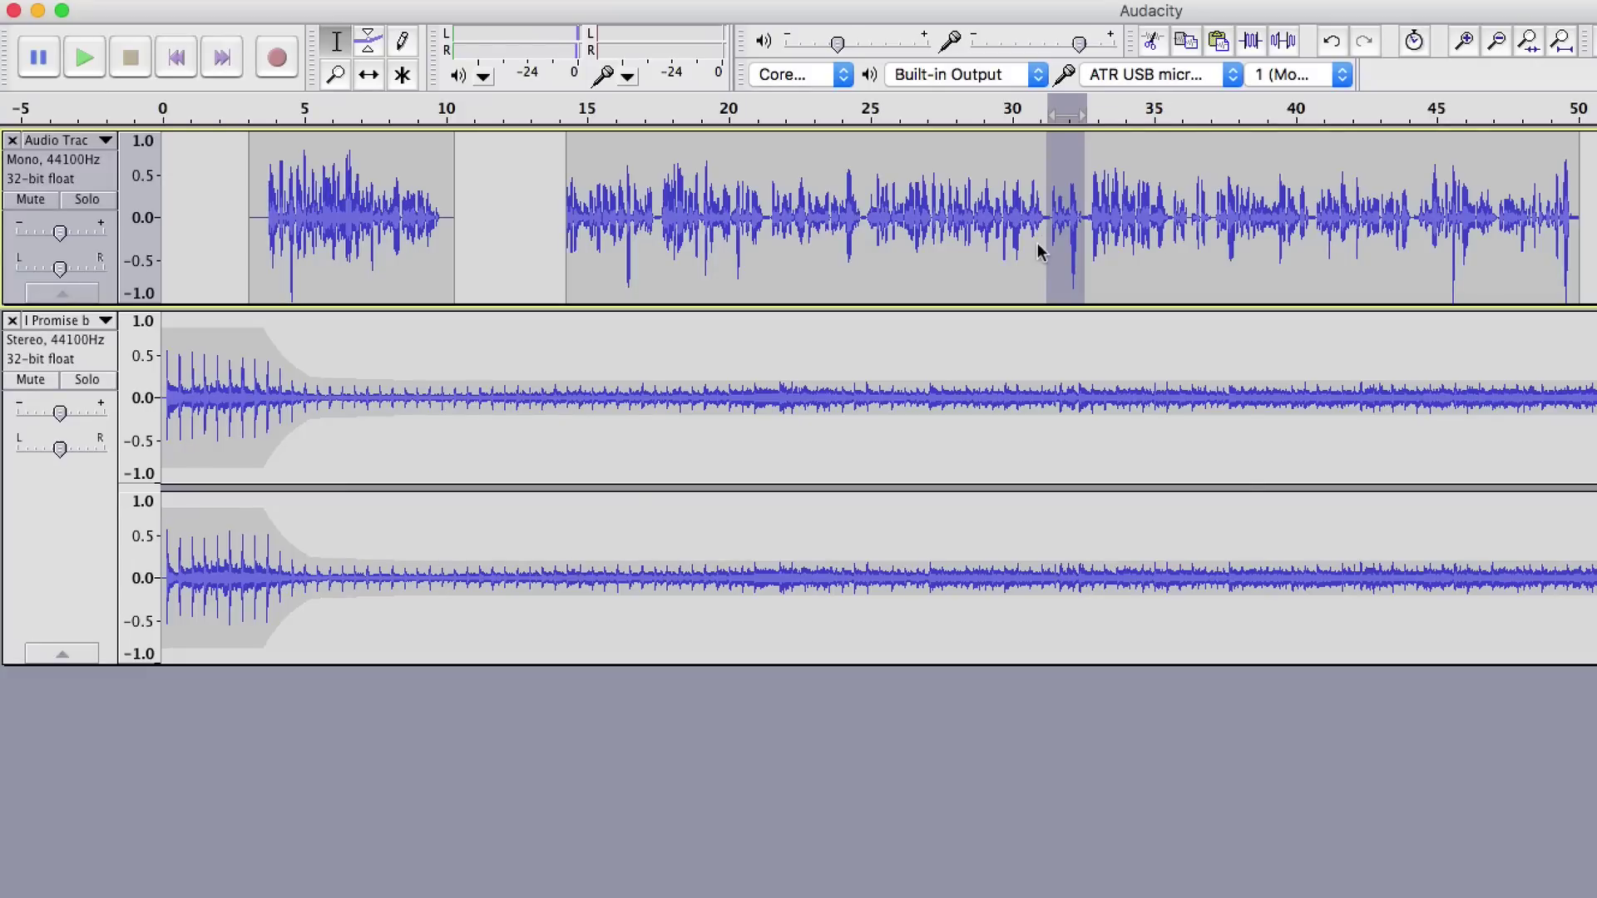
pyautogui.press('Delete')
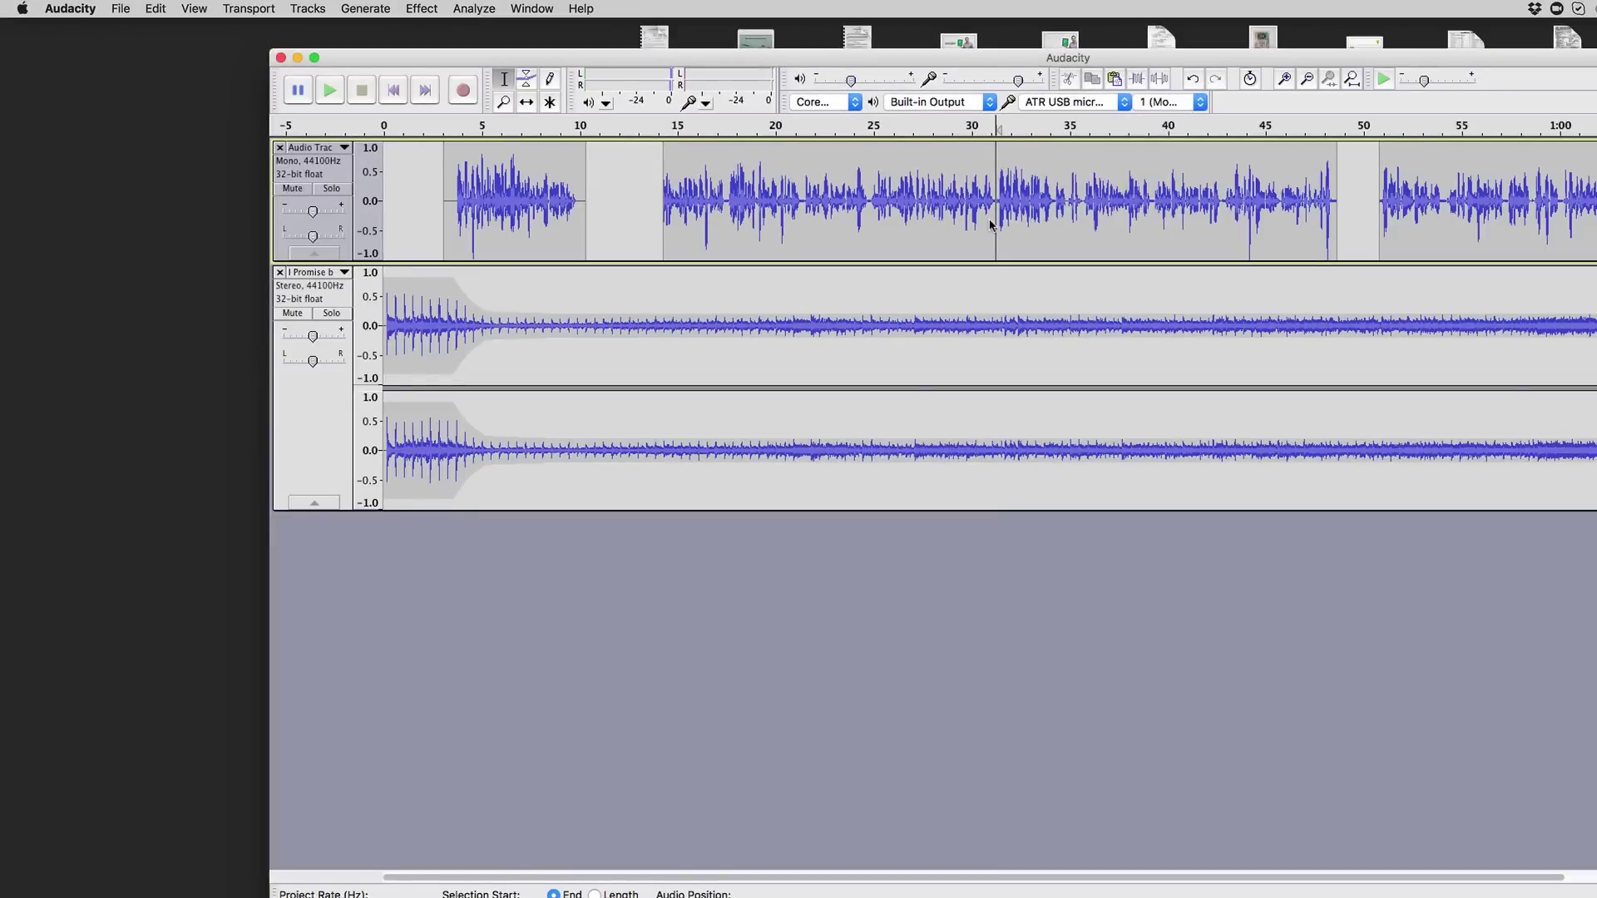
# Step: Split the second voice clip at the cursor position, at about 31 seconds
pyautogui.click(160, 8)
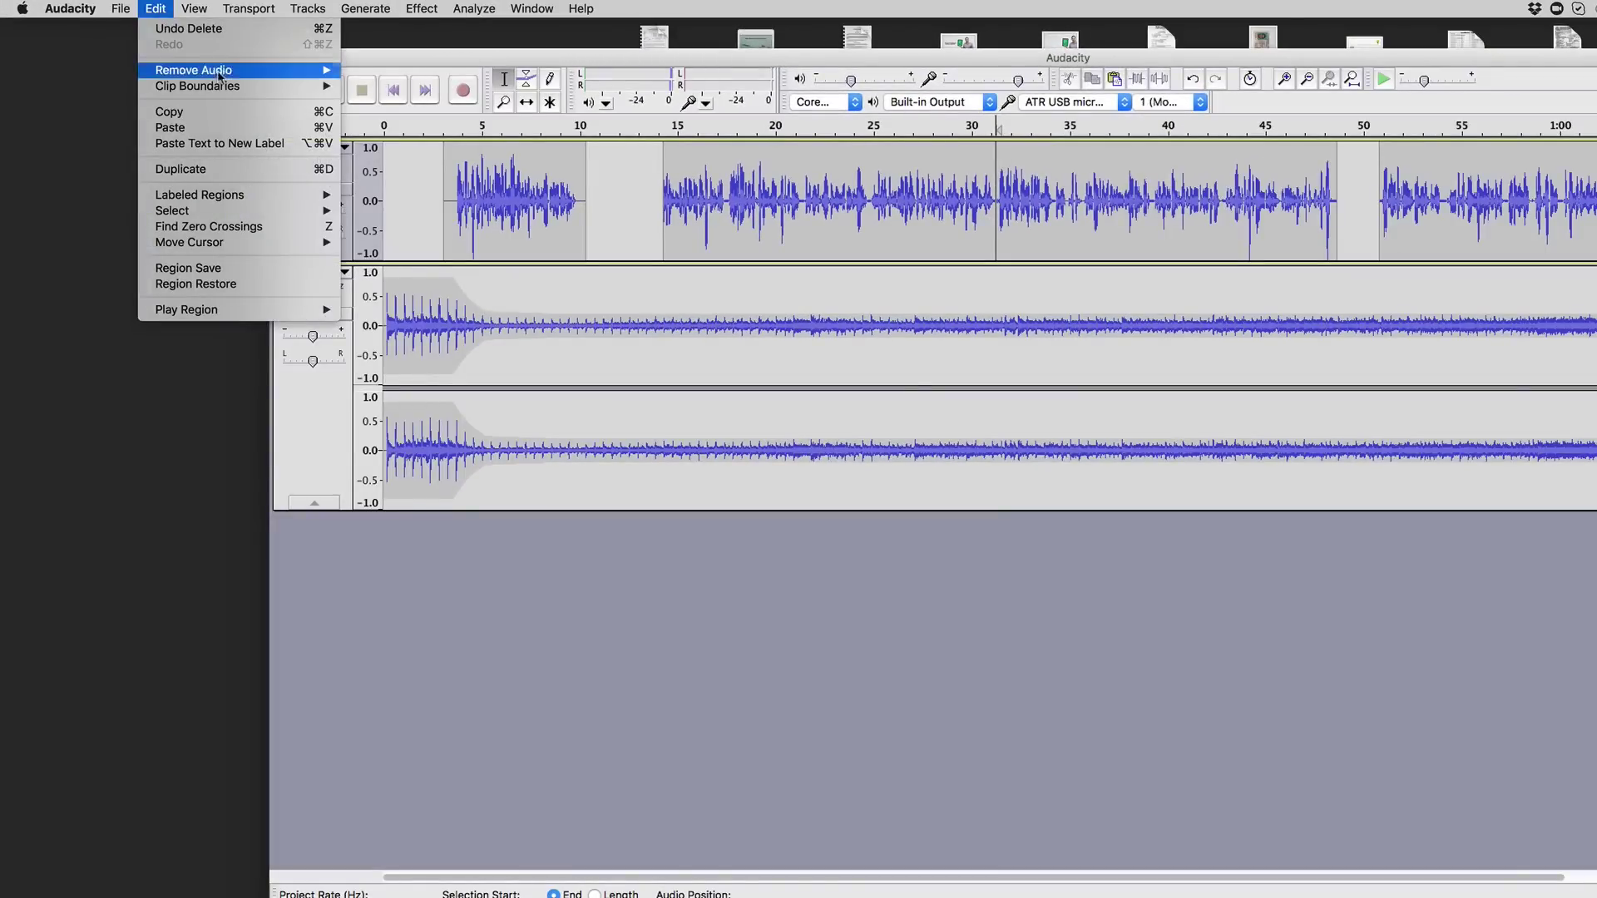
pyautogui.moveTo(225, 88)
pyautogui.click(412, 91)
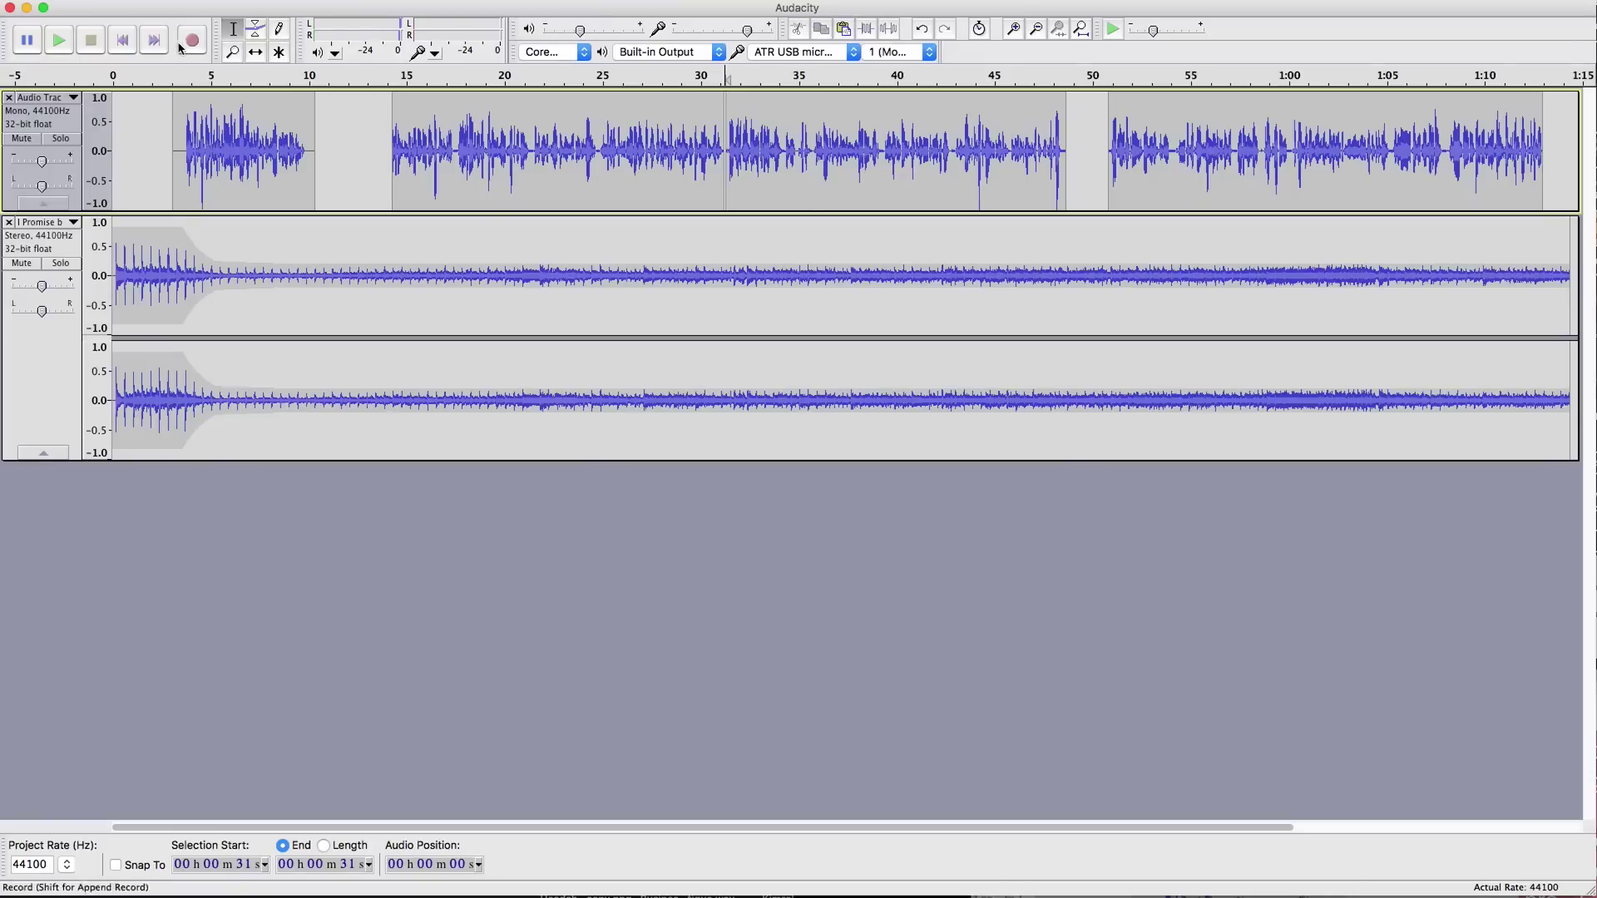
# Step: Move the two split voice clips apart so they start at about 13 and 32 seconds
pyautogui.click(257, 52)
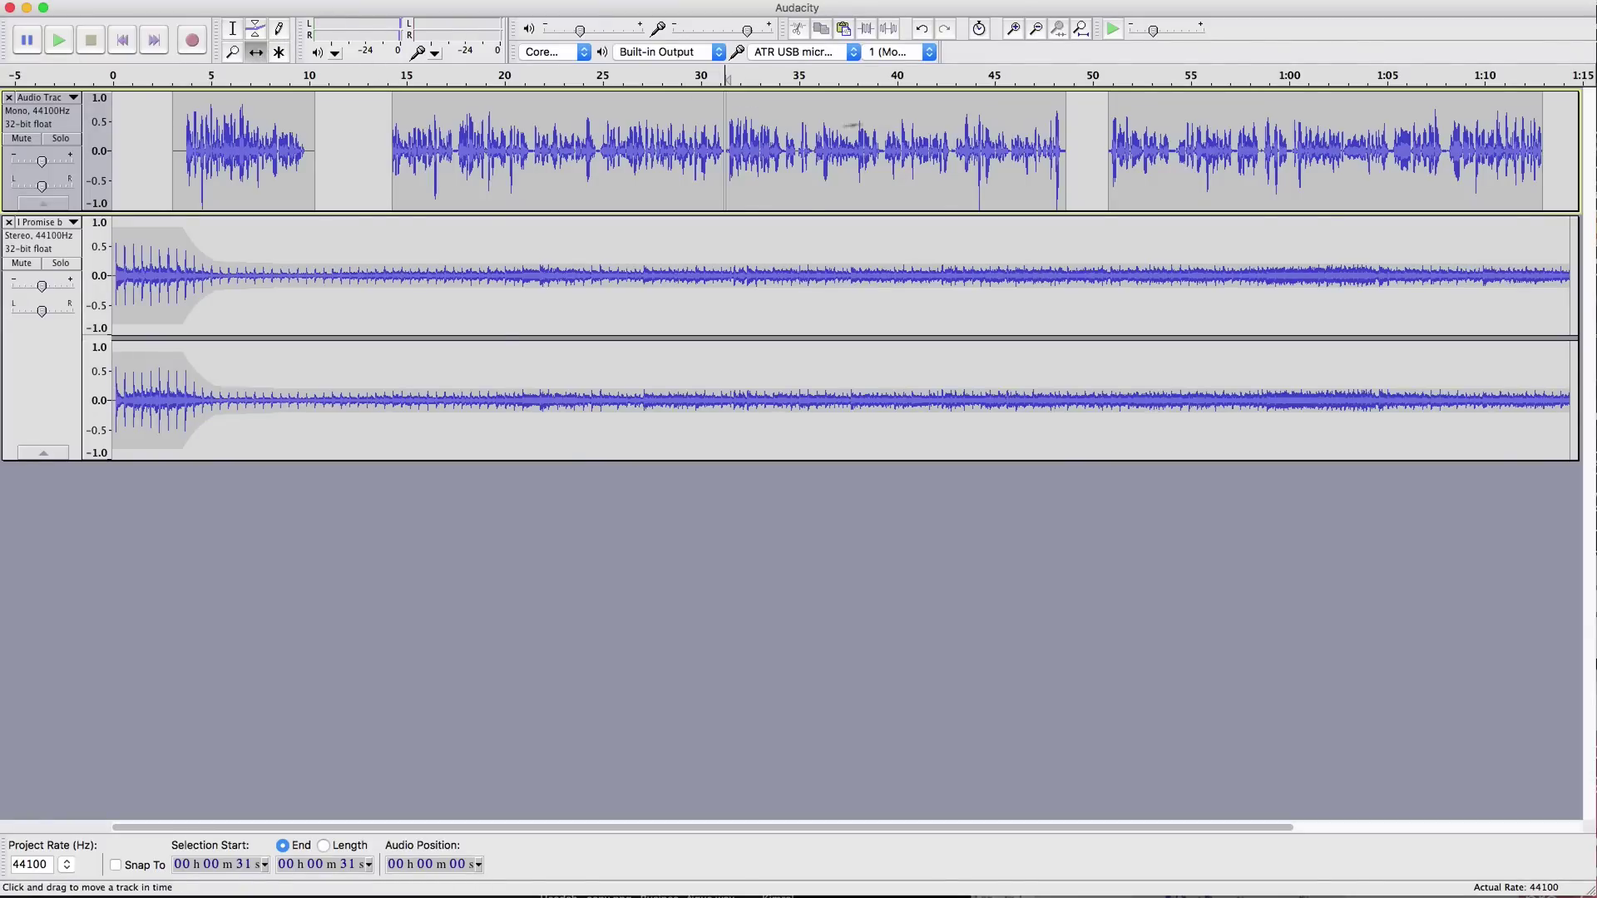
pyautogui.moveTo(787, 128); pyautogui.dragTo(797, 129)
pyautogui.moveTo(678, 136); pyautogui.dragTo(653, 136)
pyautogui.moveTo(787, 149); pyautogui.dragTo(792, 149)
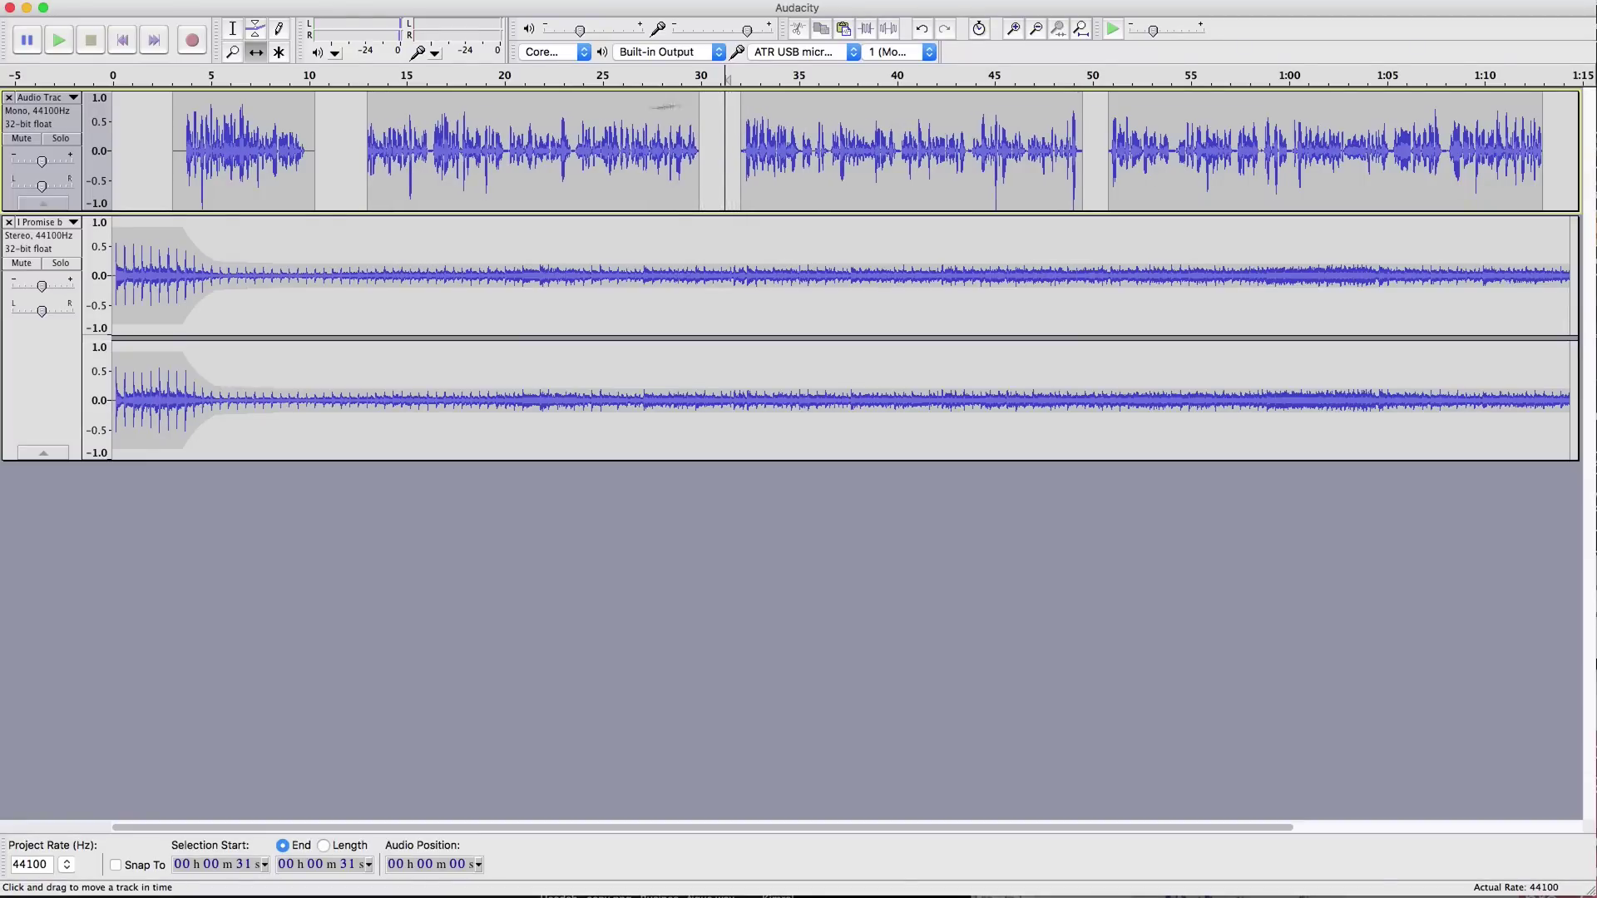
# Step: Preview playback from about 30, 53 and 38 seconds using the timeline, and stop it
pyautogui.click(702, 88)
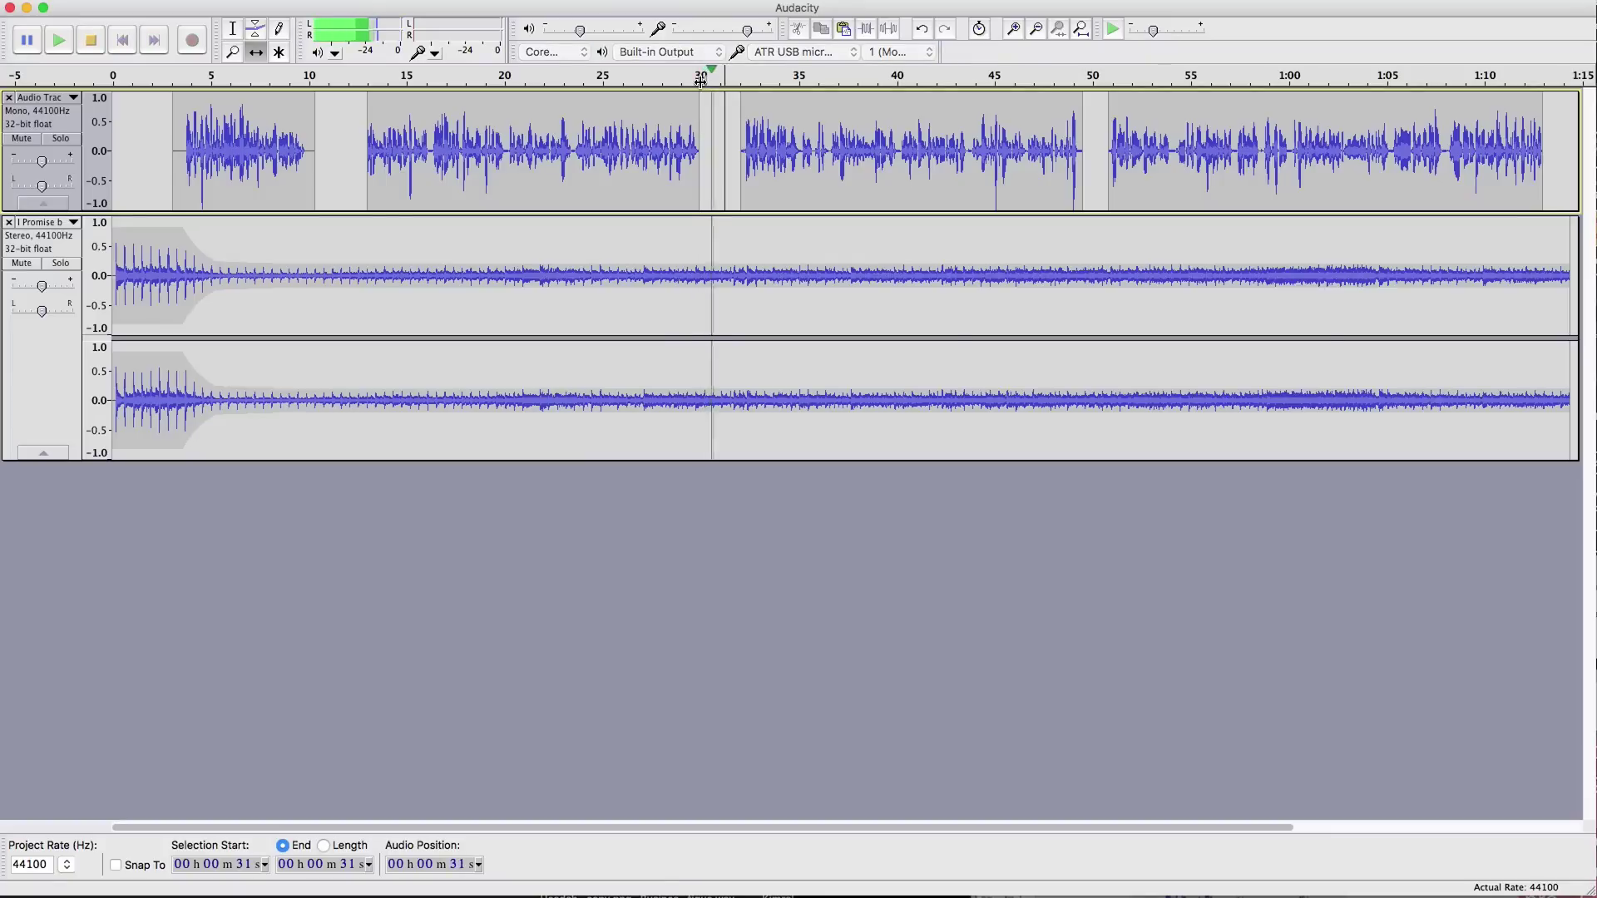
pyautogui.click(91, 40)
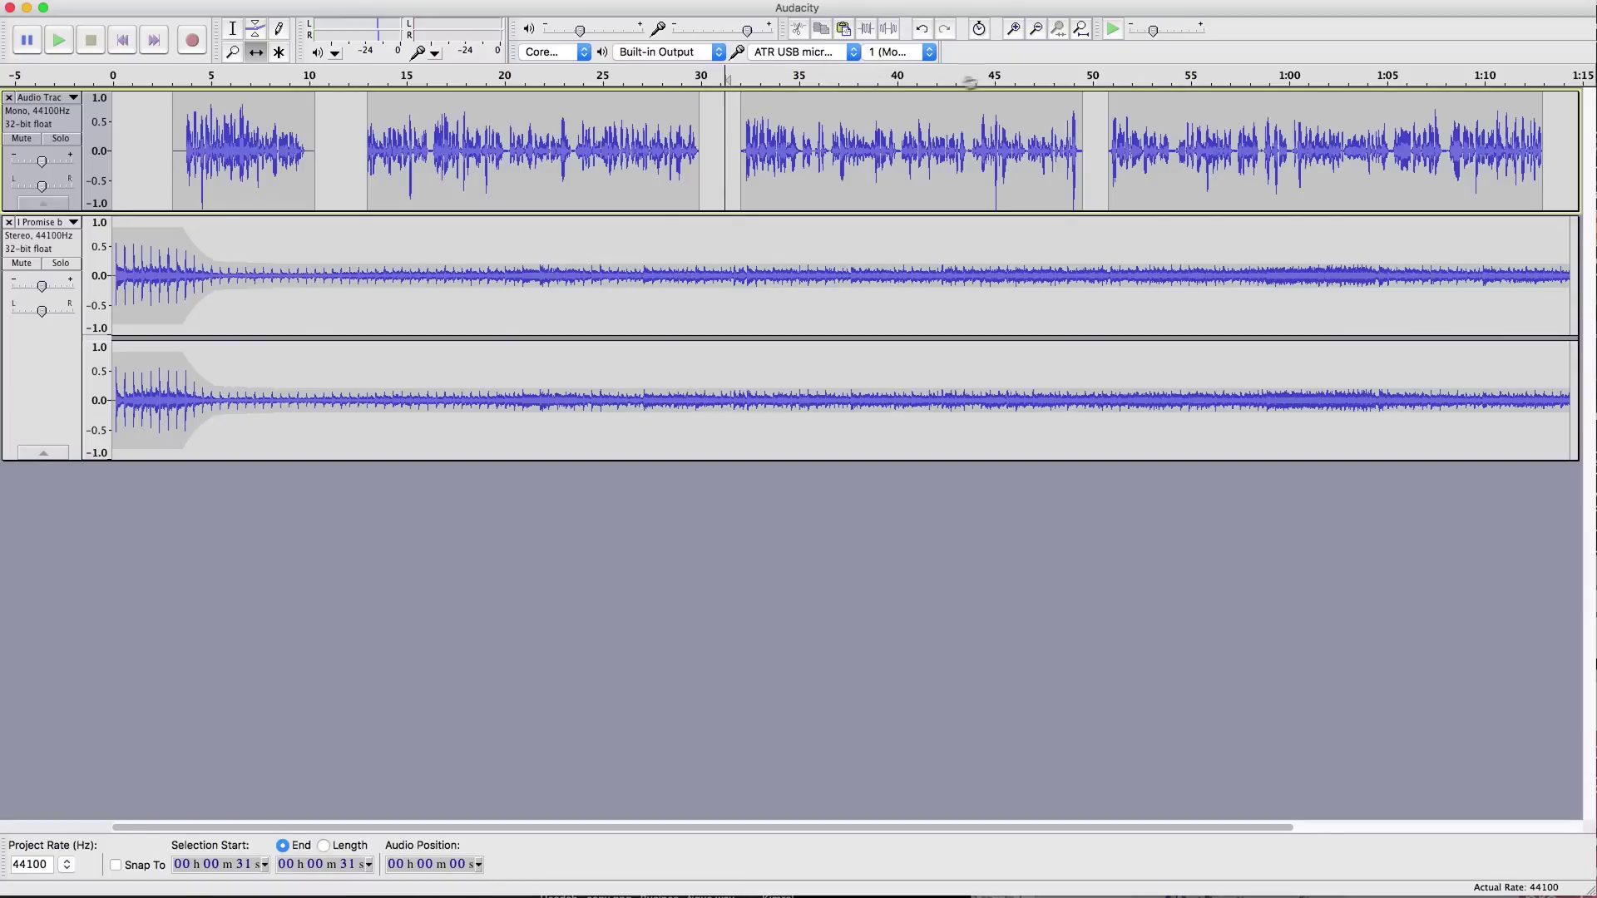
pyautogui.click(1144, 80)
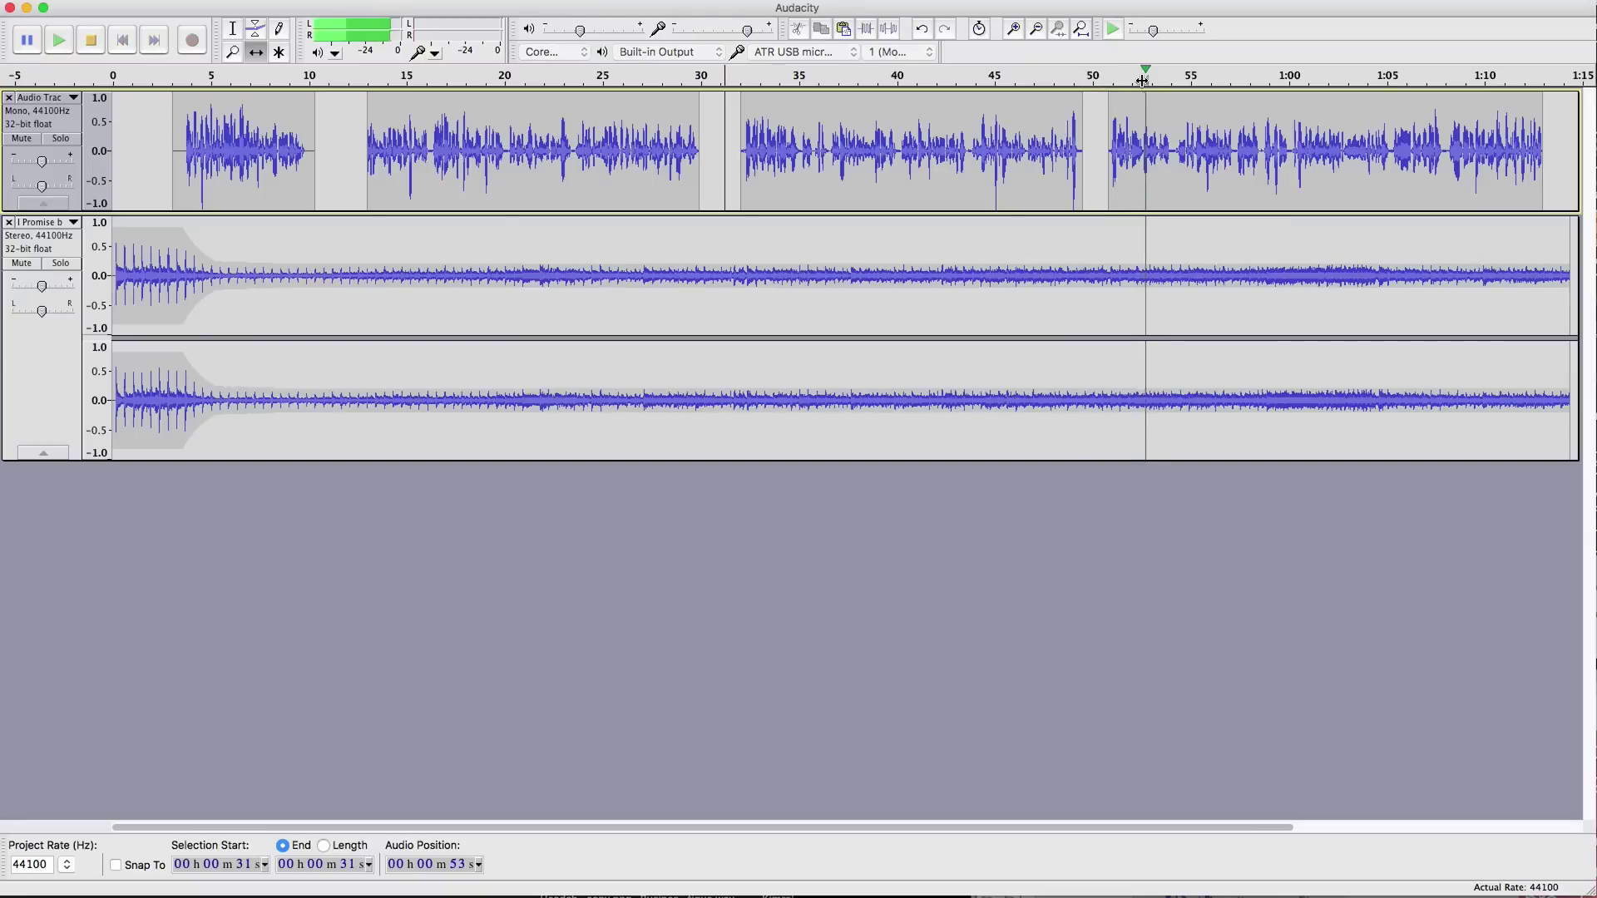
pyautogui.click(867, 81)
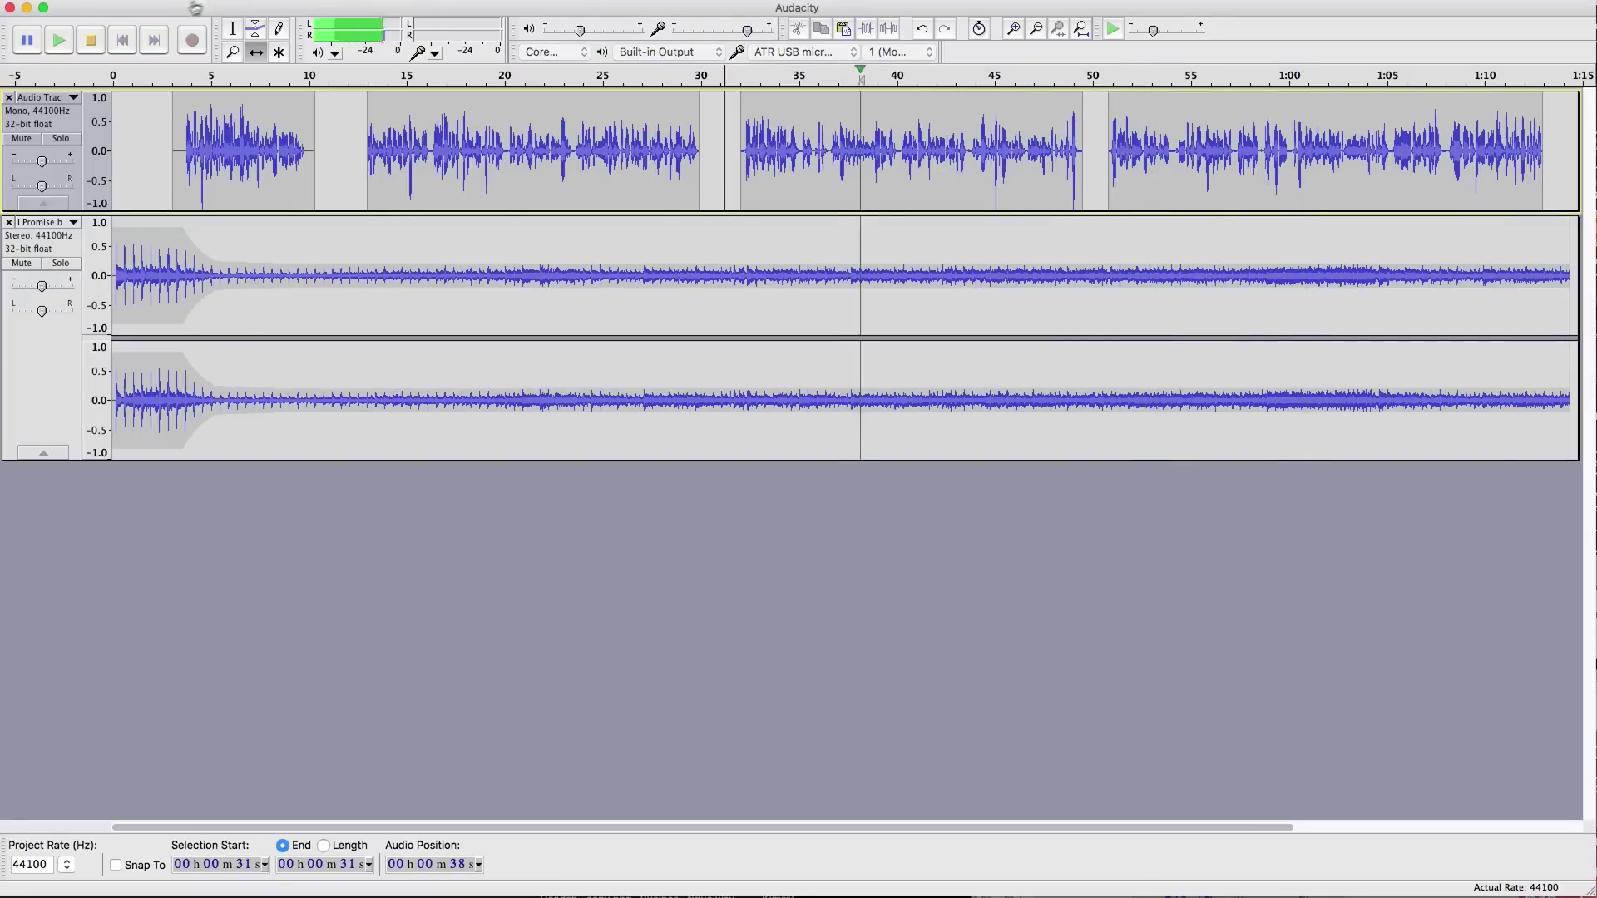
pyautogui.click(115, 41)
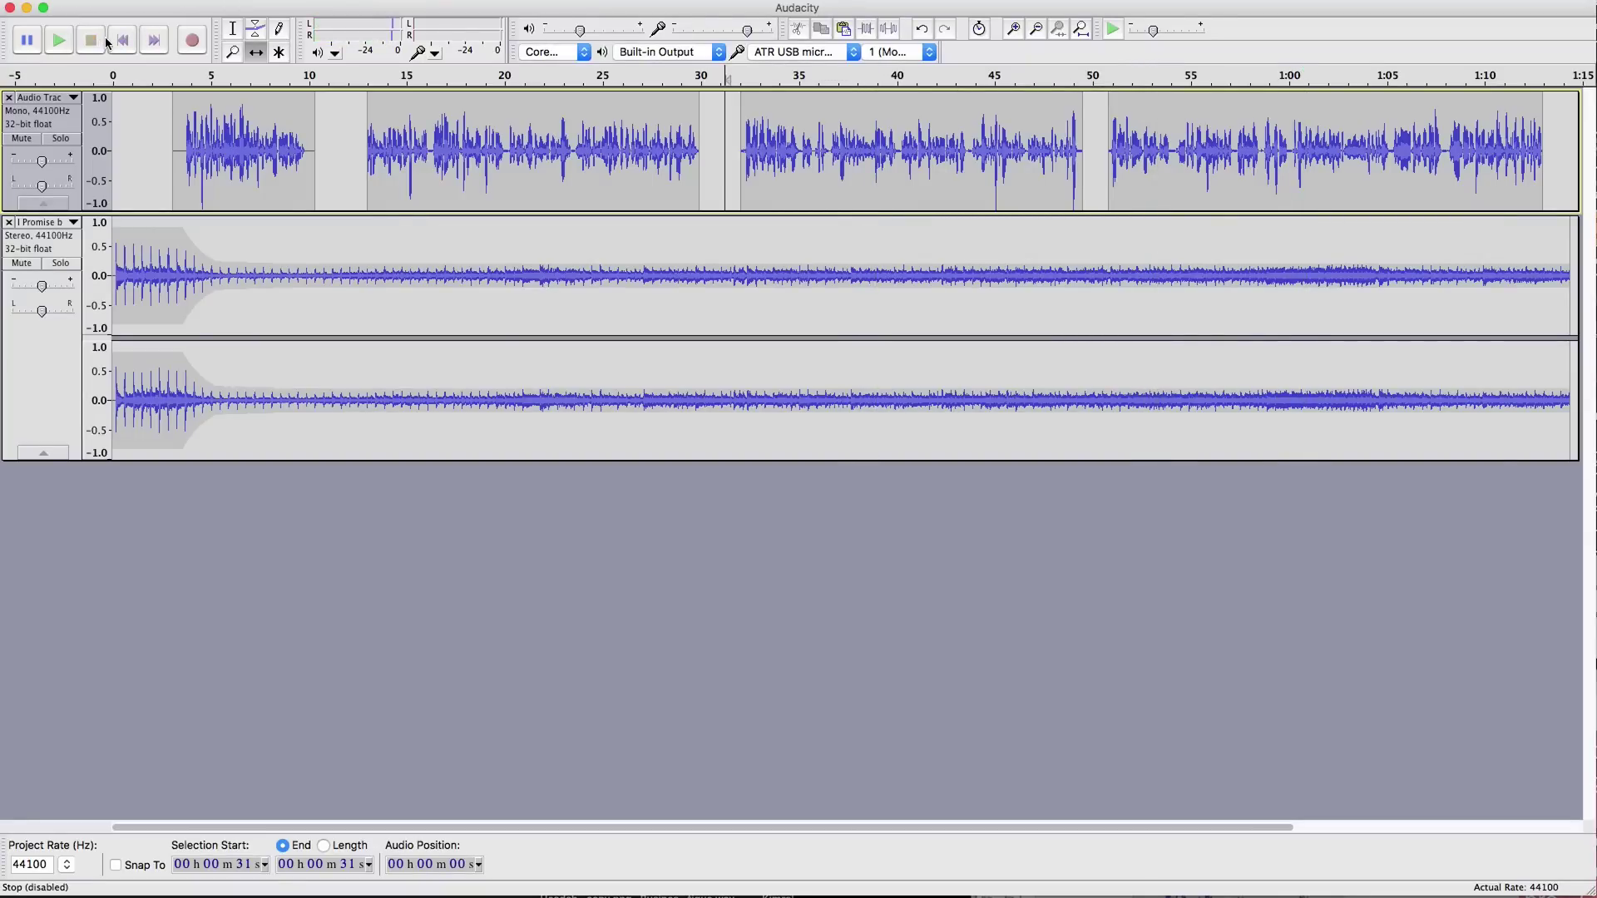
# Step: Place the cursor at several points in the second voice clip and at about 36 seconds in the third with the Selection tool
pyautogui.click(233, 29)
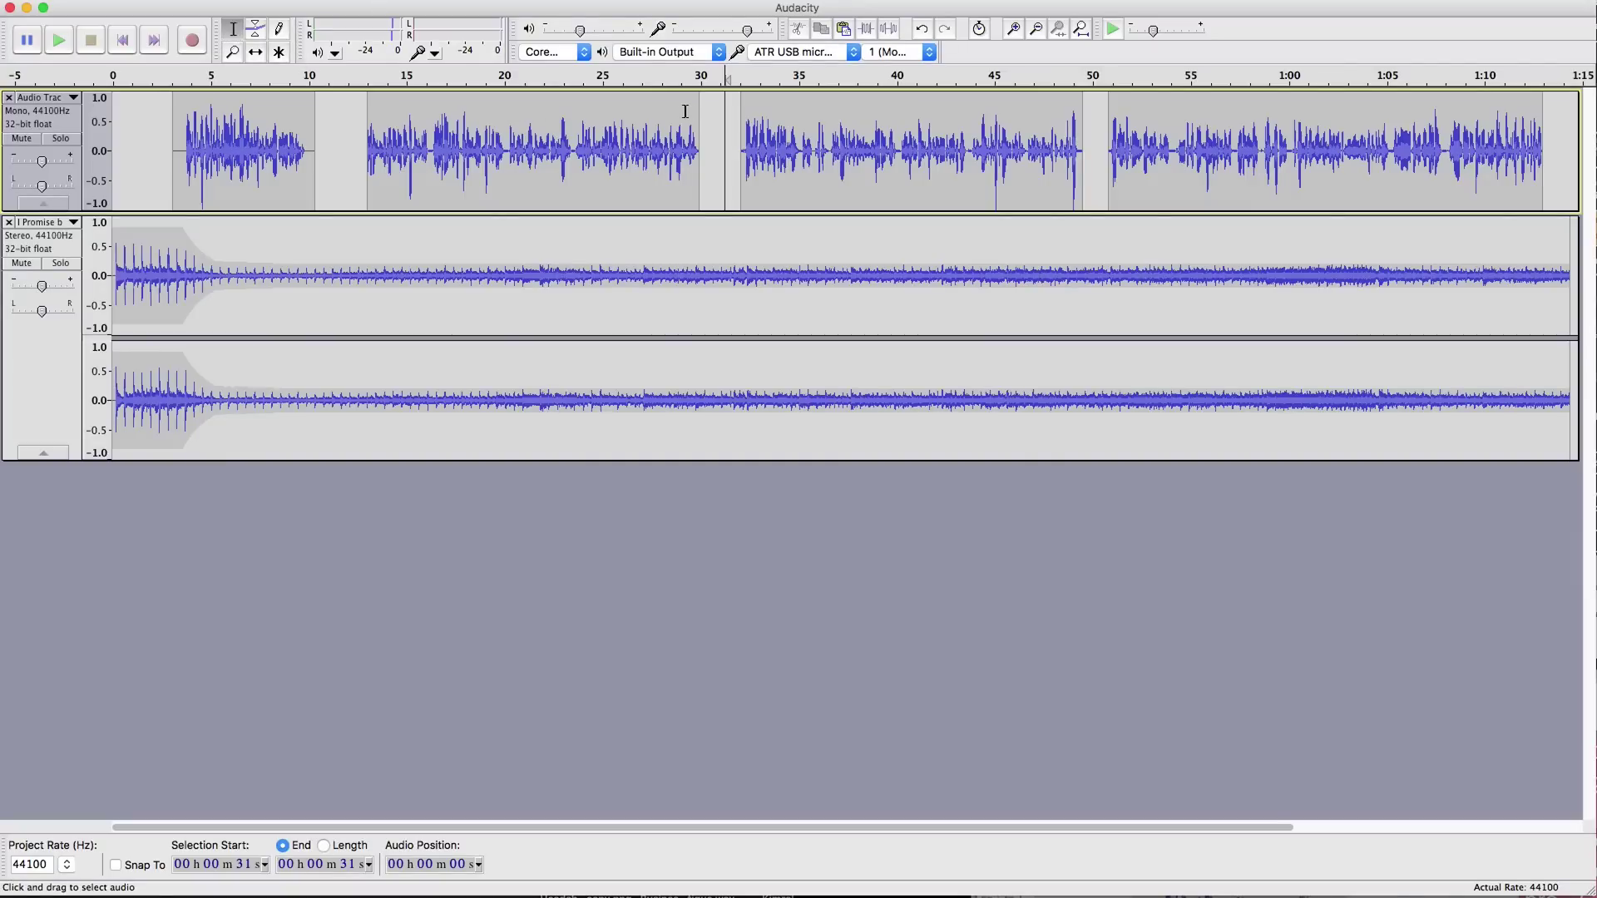
pyautogui.click(660, 108)
pyautogui.click(542, 108)
pyautogui.click(471, 106)
pyautogui.click(812, 108)
# Step: Move the third voice clip to about 33 seconds, nudge the second clip slightly earlier, and return to the Selection tool
pyautogui.click(256, 52)
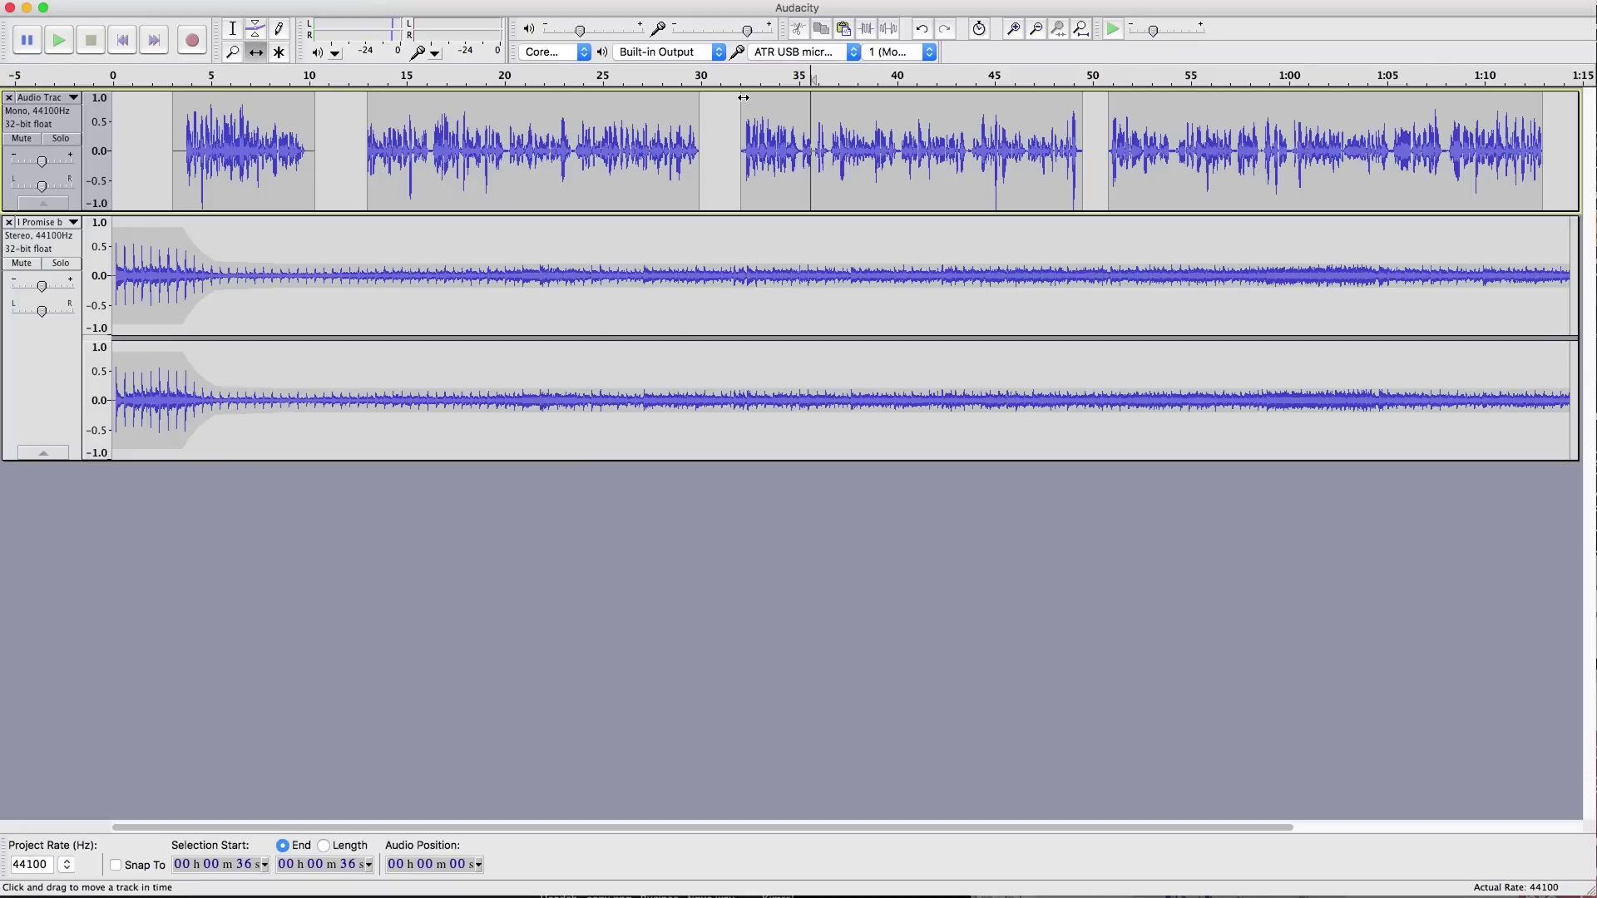
pyautogui.moveTo(744, 98); pyautogui.dragTo(804, 105)
pyautogui.moveTo(617, 114); pyautogui.dragTo(611, 115)
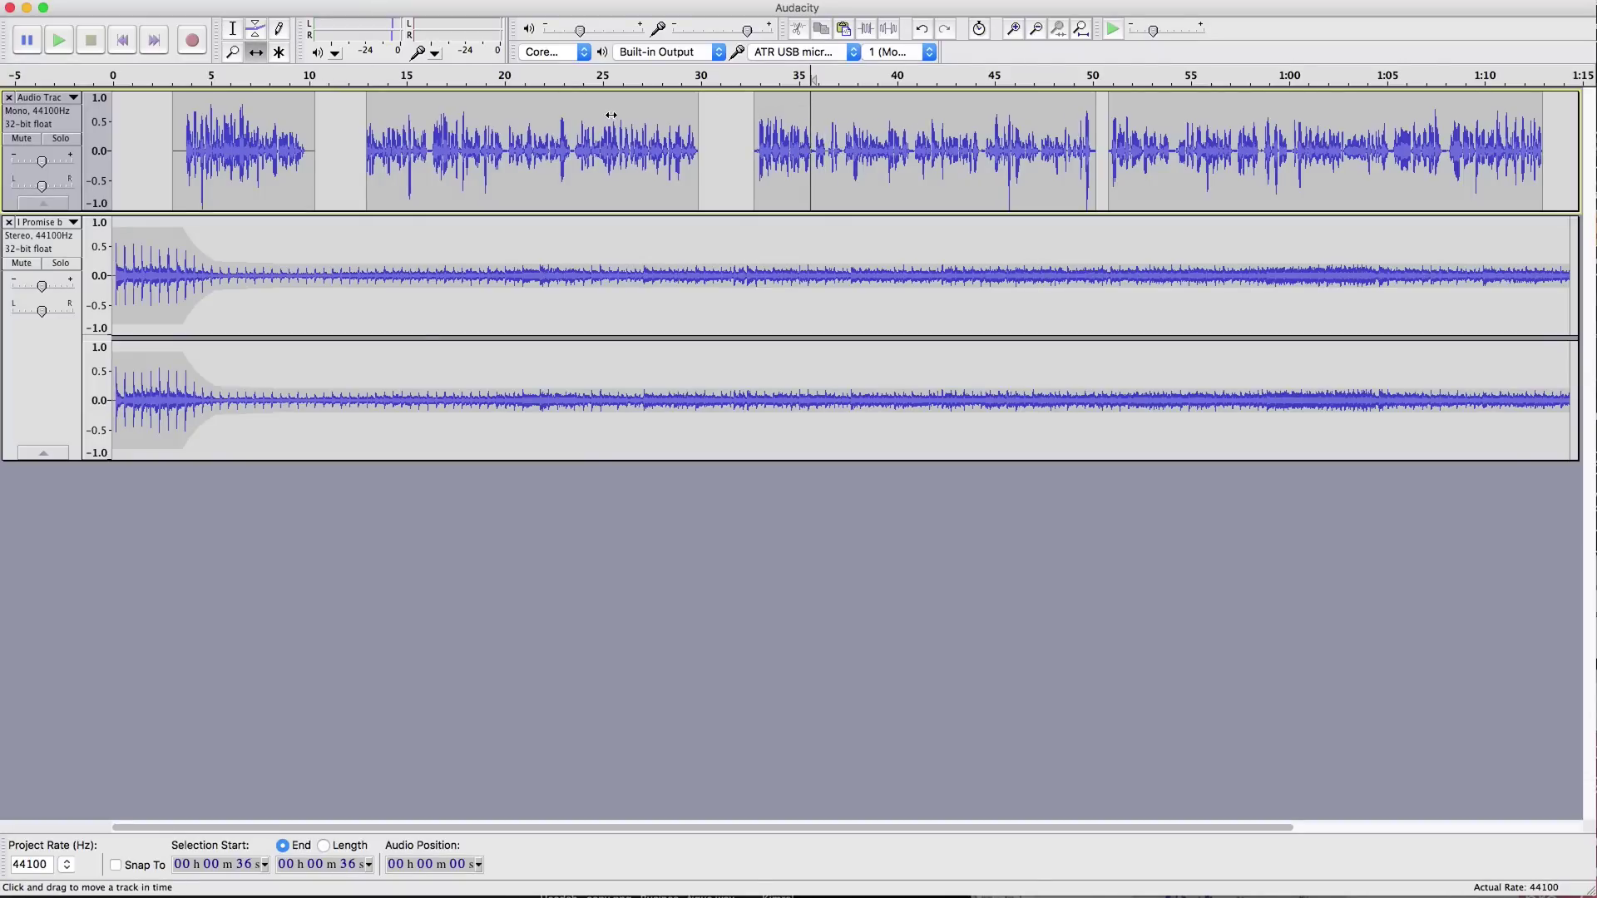
pyautogui.click(233, 28)
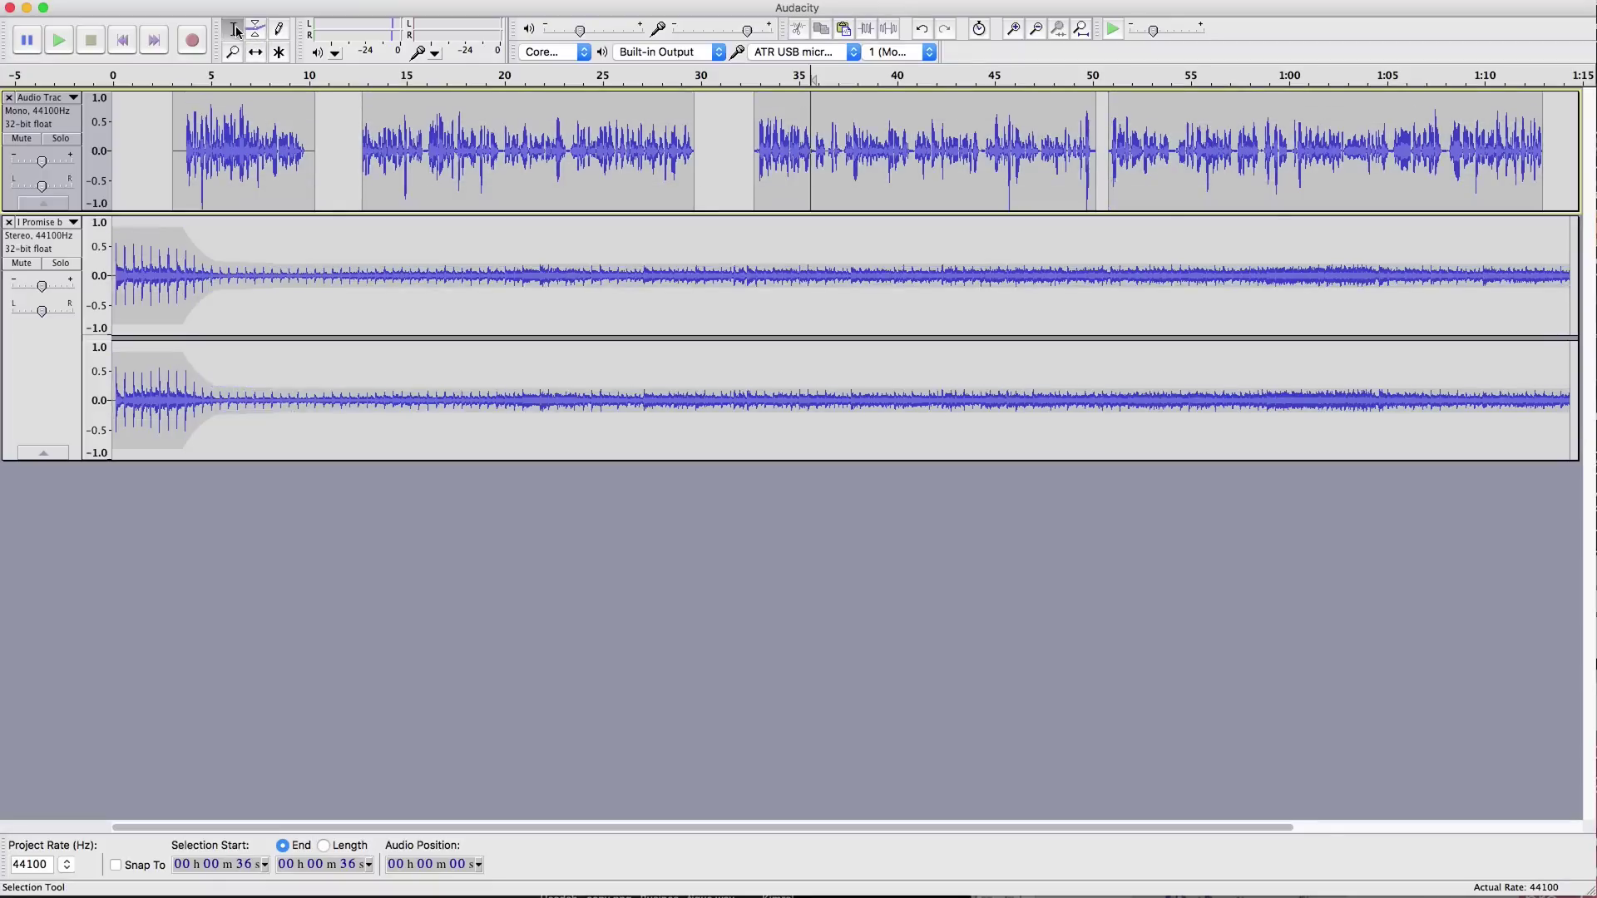
# Step: Record a short new voice clip on its own track, starting at the end of the second voice clip at about 30 seconds
pyautogui.click(698, 126)
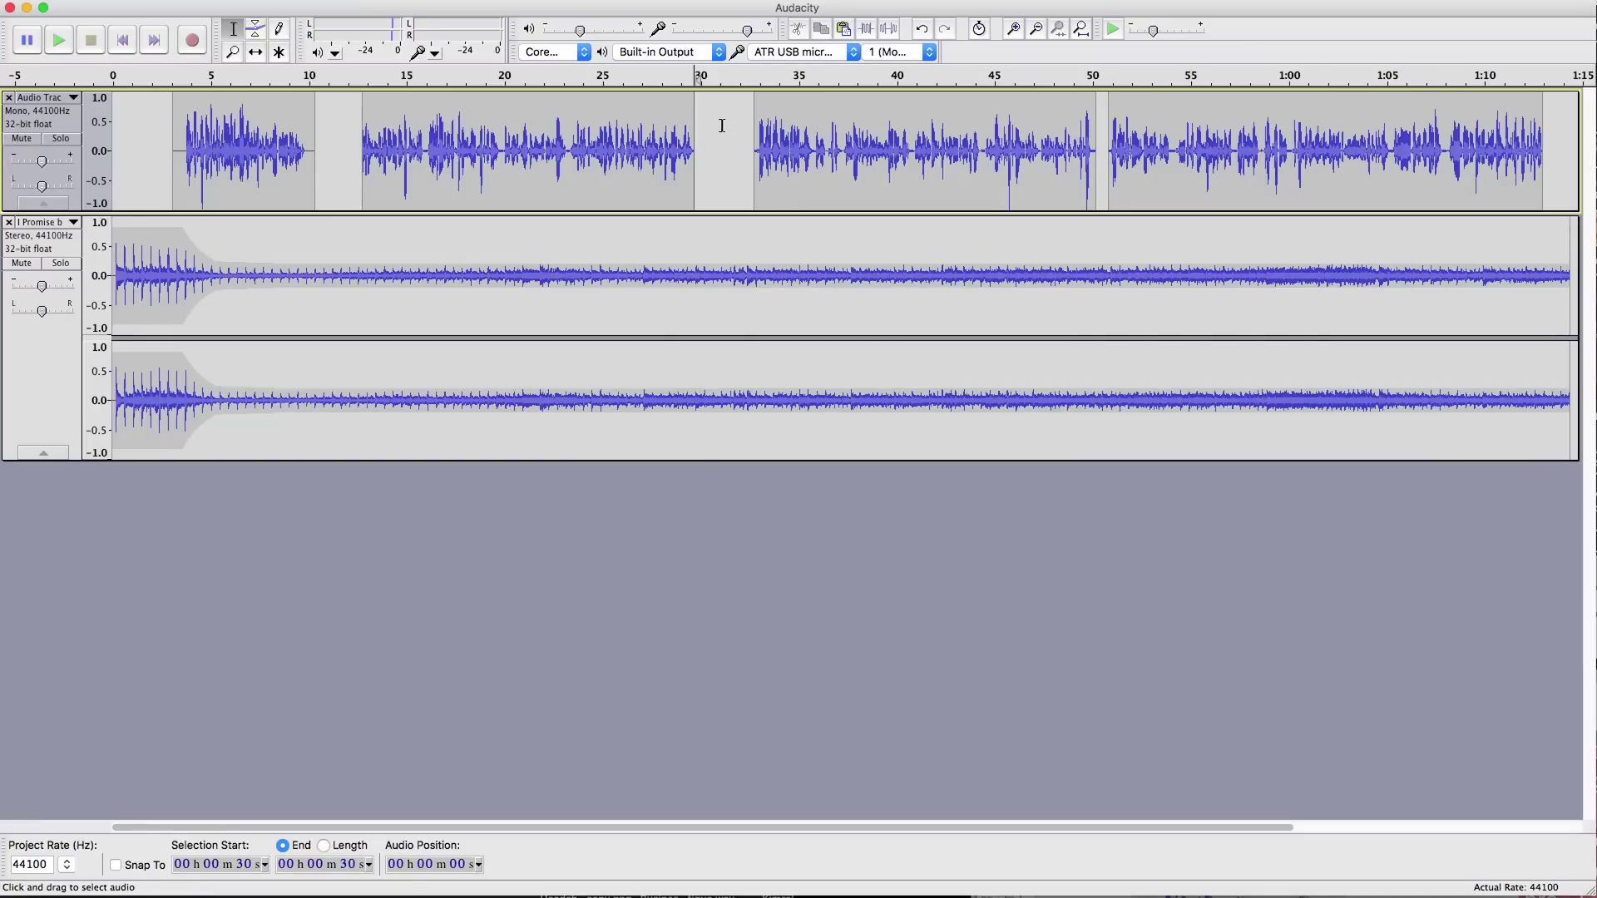
pyautogui.click(192, 41)
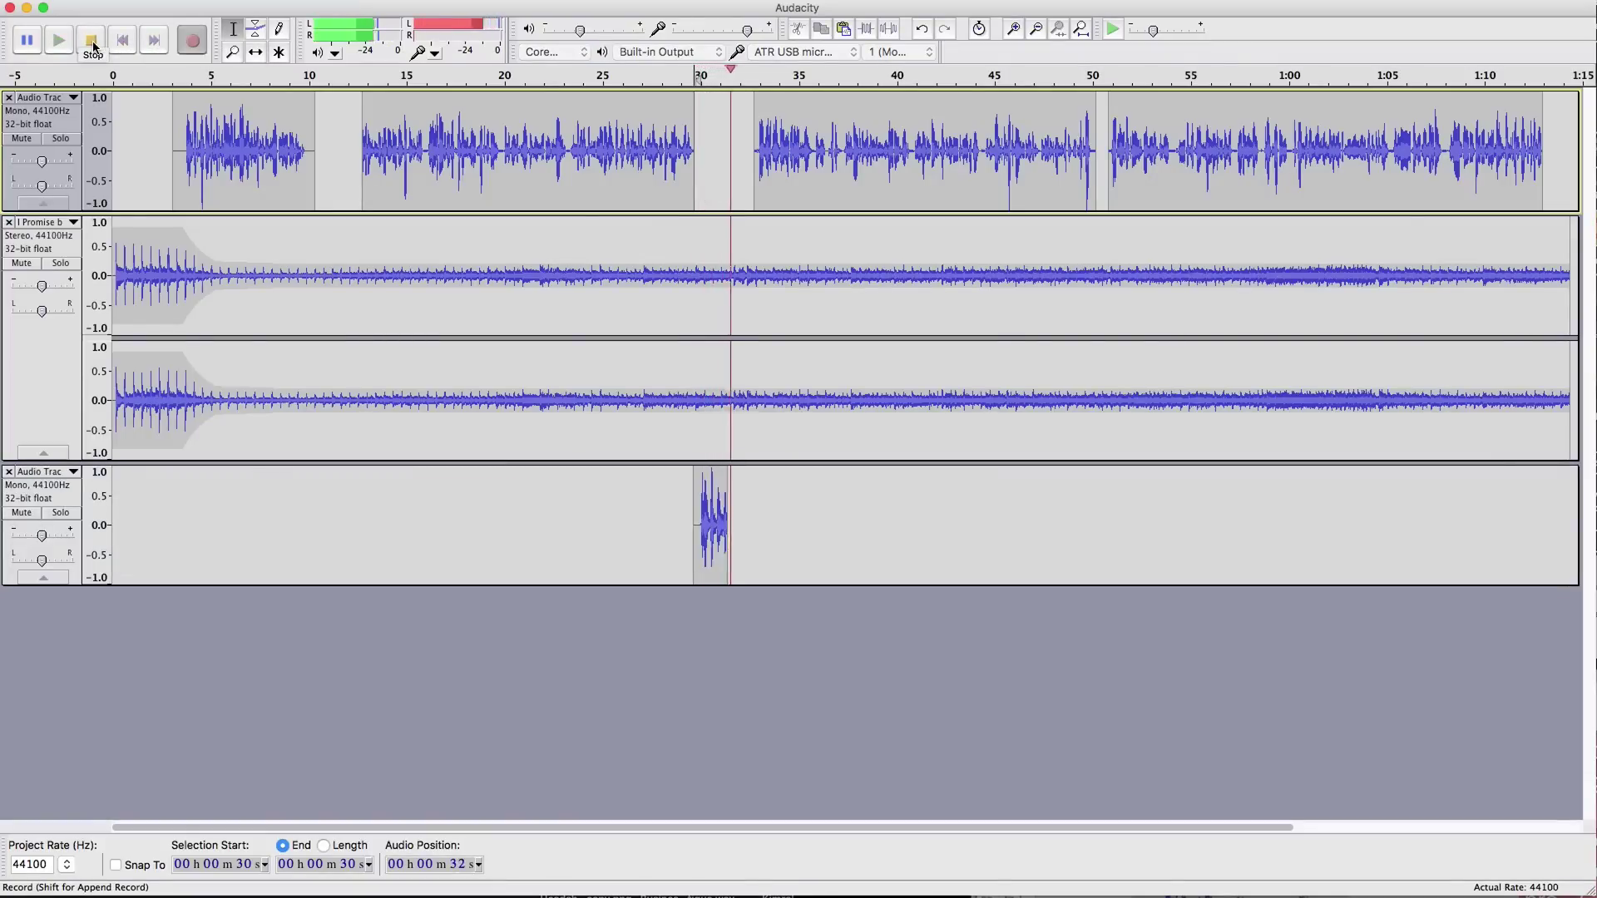
pyautogui.click(92, 42)
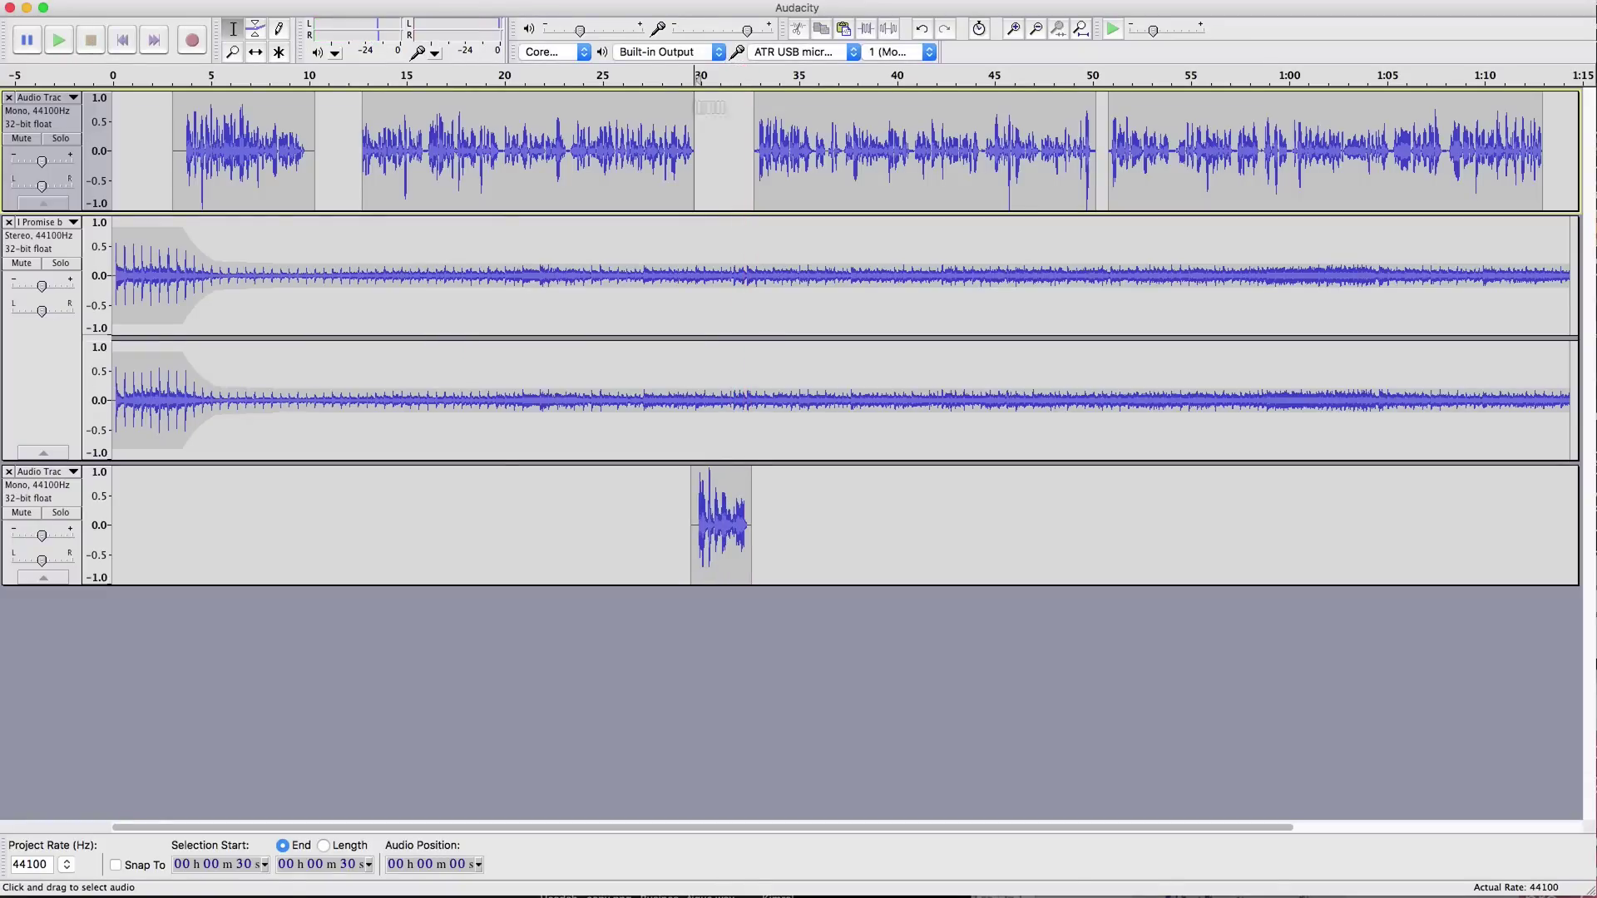
# Step: Copy the whole new recording and paste it into the first voice track at the end of the second clip, at about 30 seconds
pyautogui.click(723, 475)
pyautogui.doubleClick(727, 475)
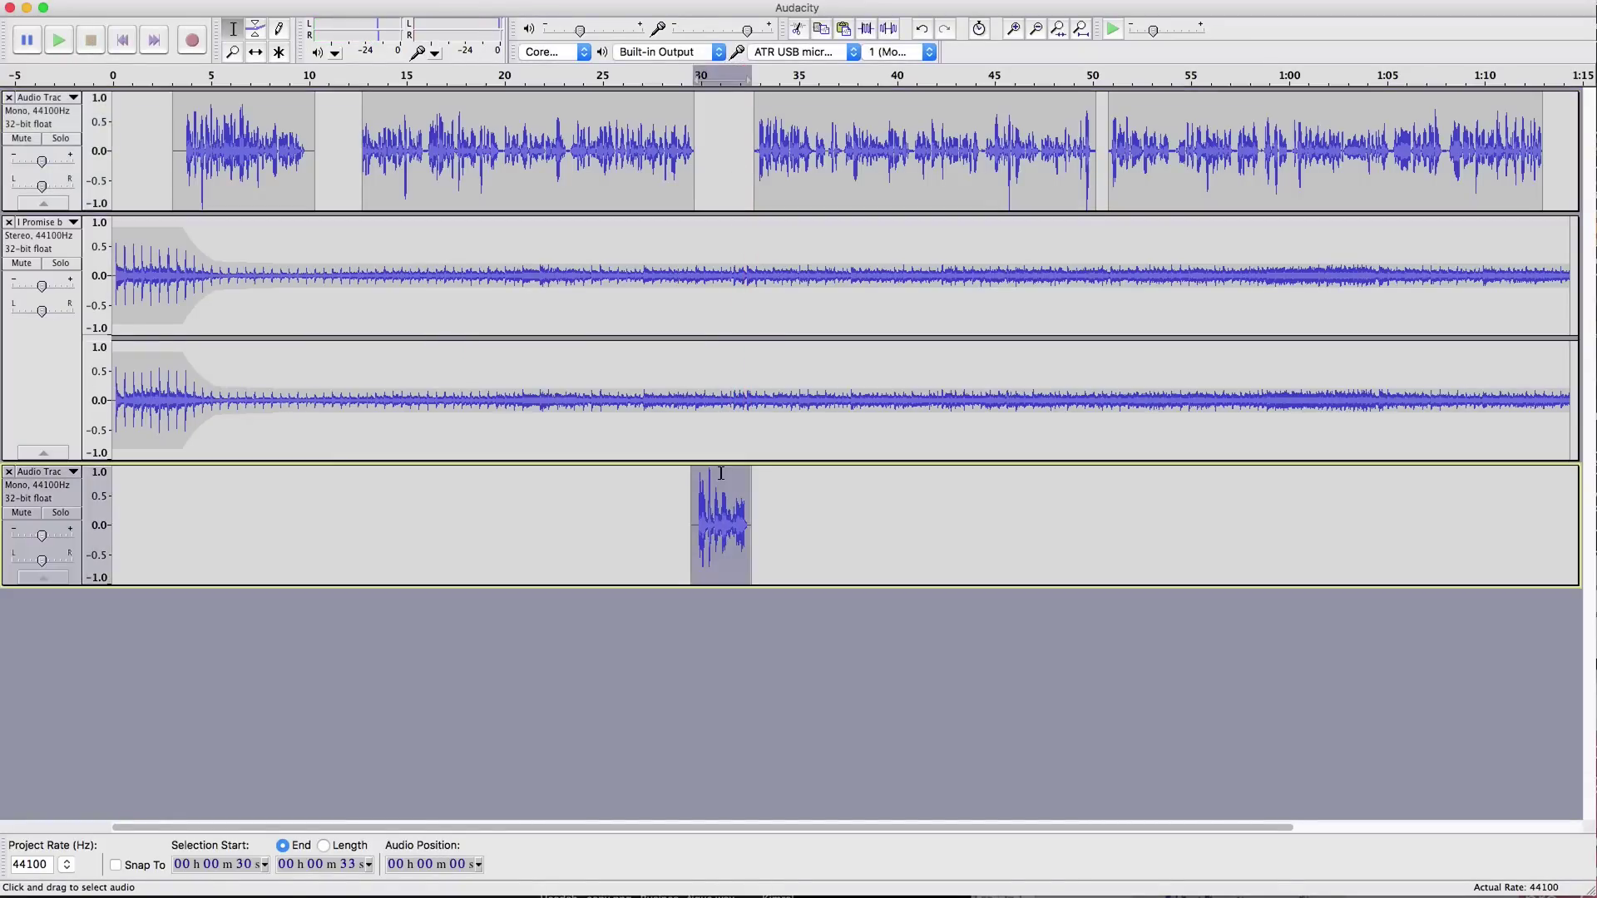
pyautogui.click(696, 109)
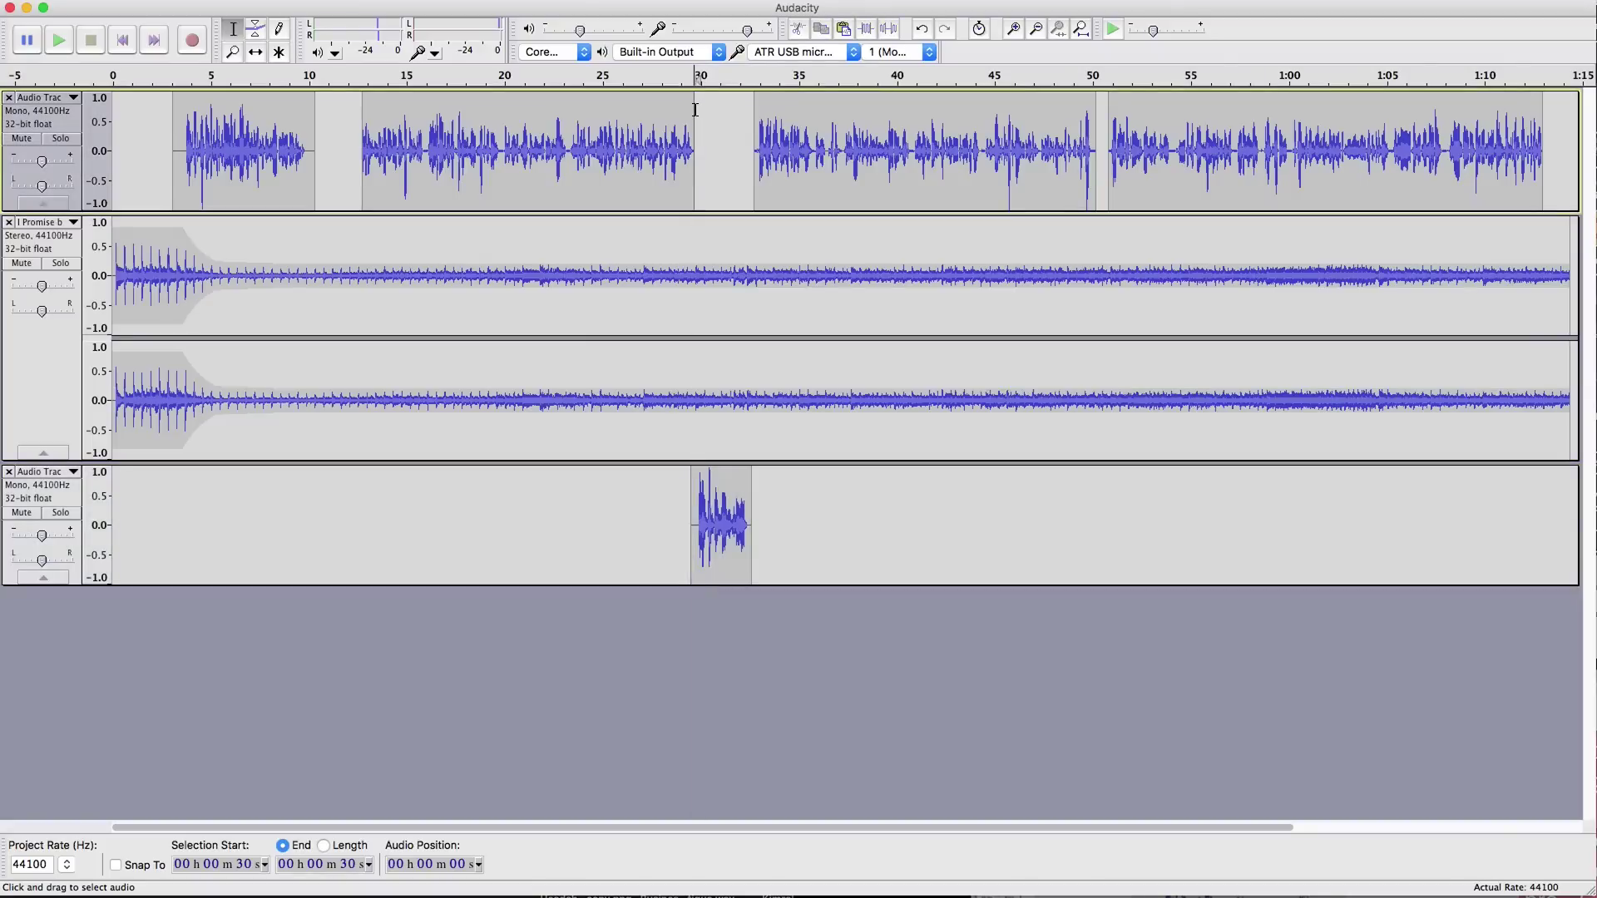
pyautogui.press('super+v')
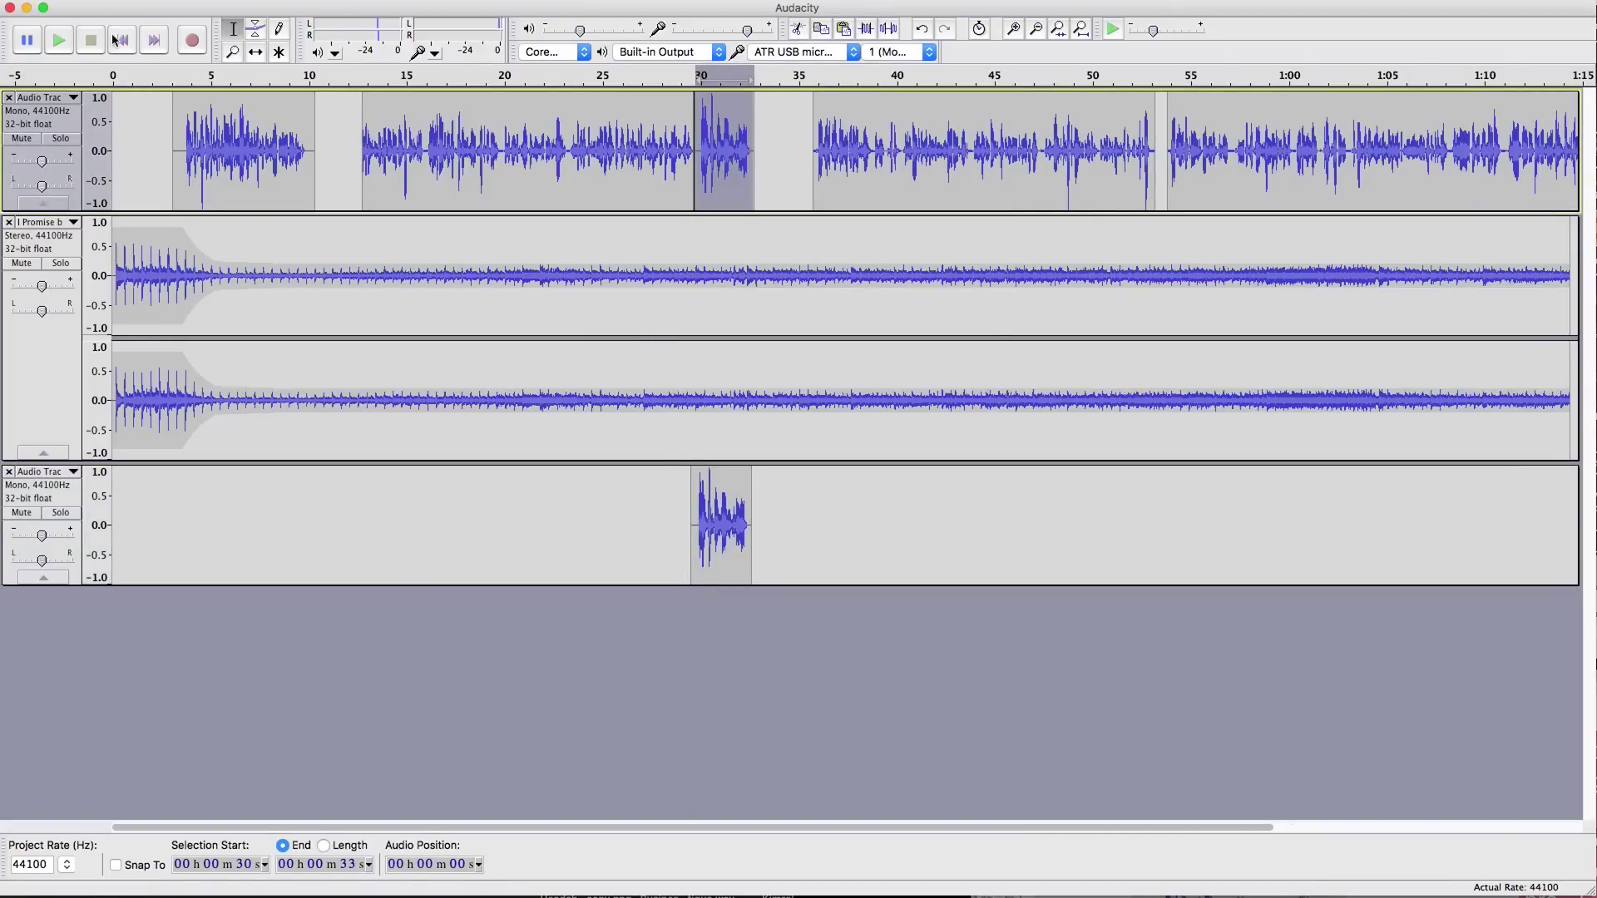
# Step: Shift the voice clip after the pasted one back to about 33 seconds, directly against it, and remove the separate recording track
pyautogui.click(255, 51)
pyautogui.moveTo(873, 129); pyautogui.dragTo(822, 145)
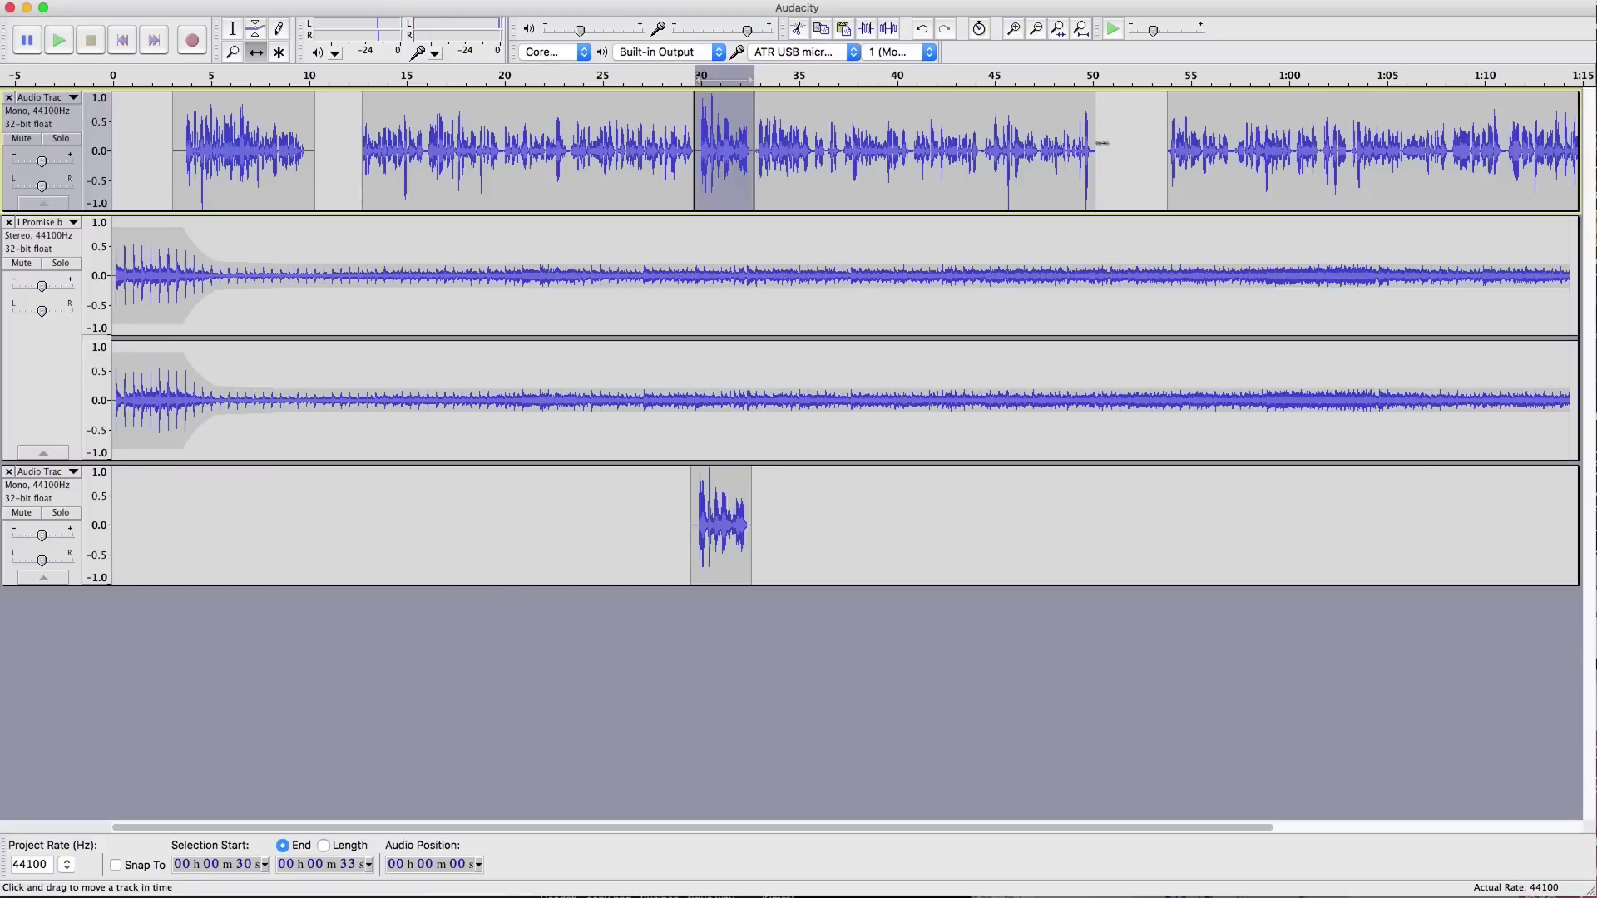
pyautogui.click(8, 471)
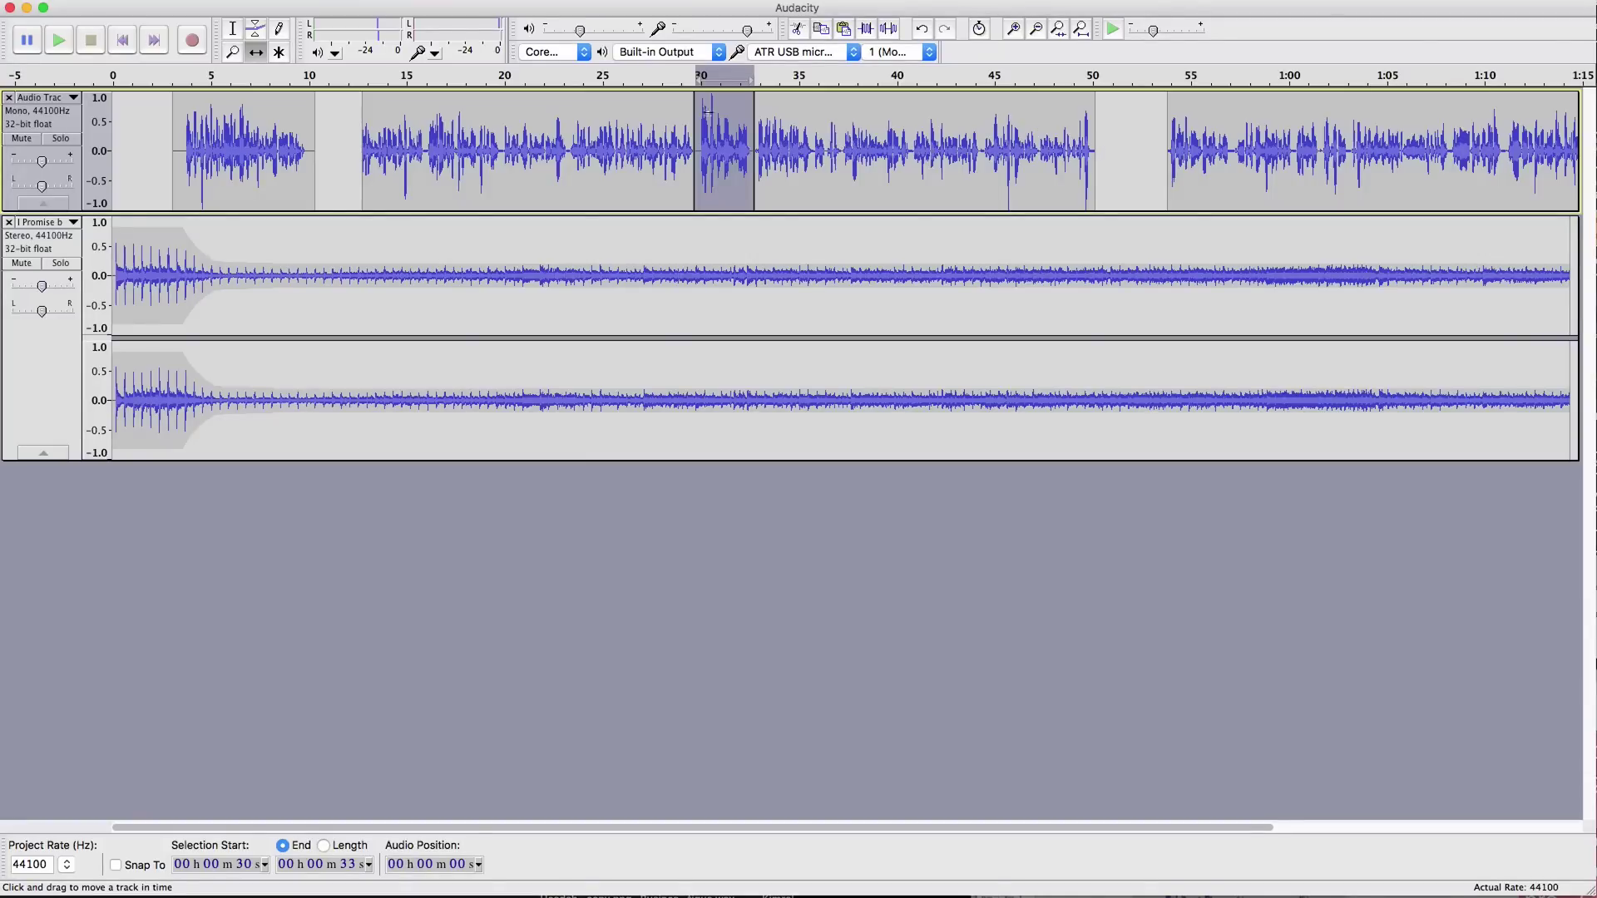
# Step: Delete the voice section from about 41 to 44 seconds in the voice track with the Selection tool
pyautogui.click(233, 28)
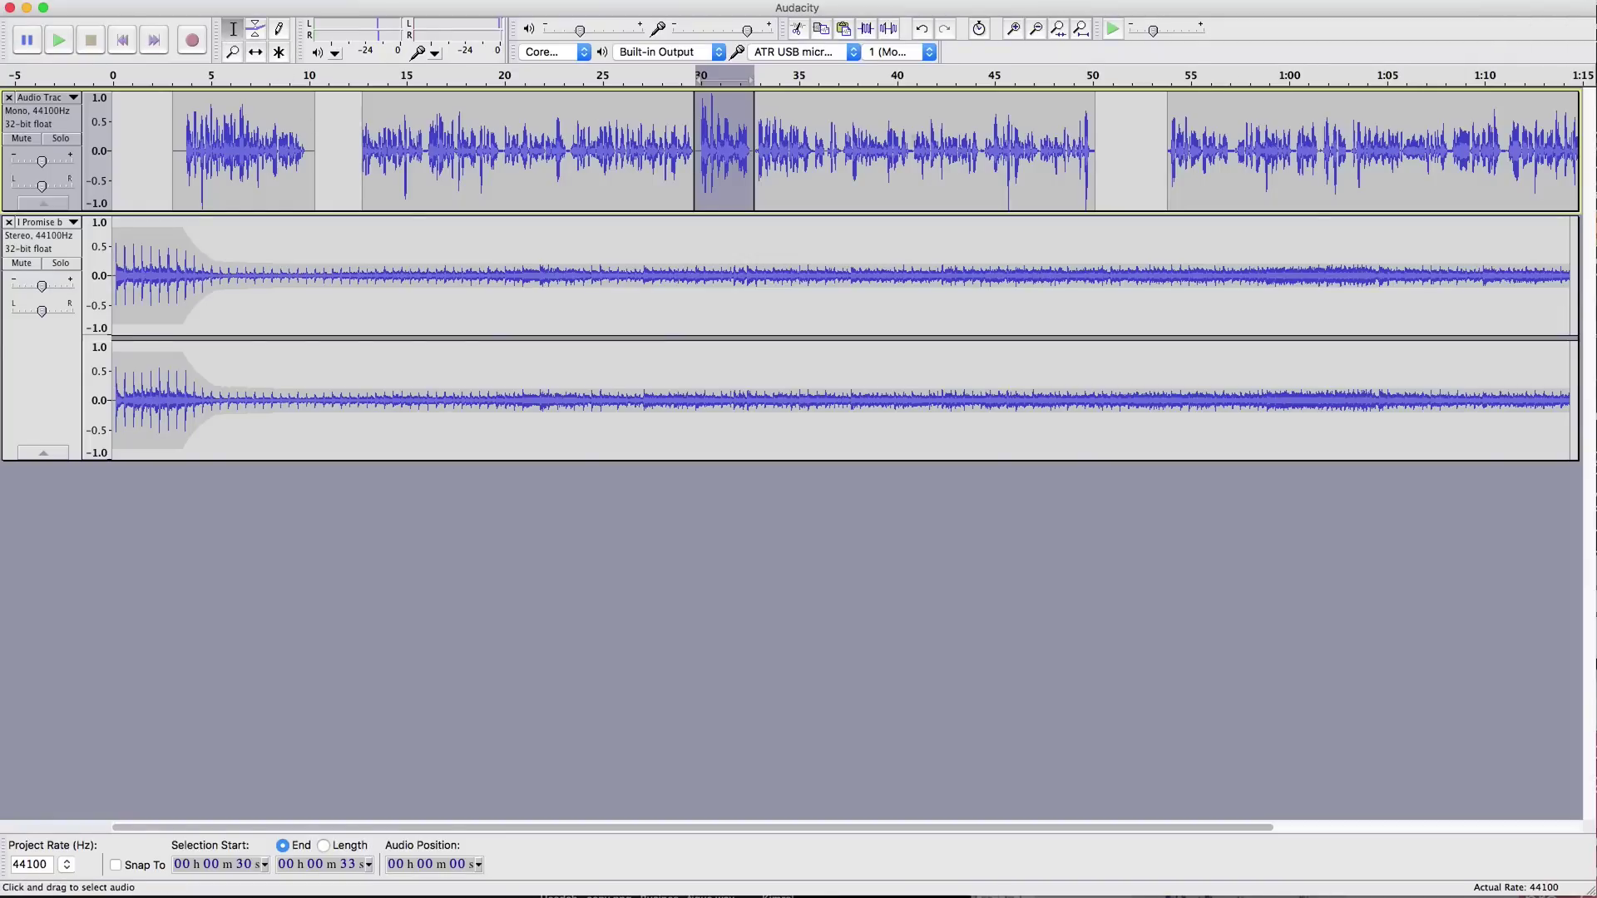
pyautogui.moveTo(983, 152); pyautogui.dragTo(913, 159)
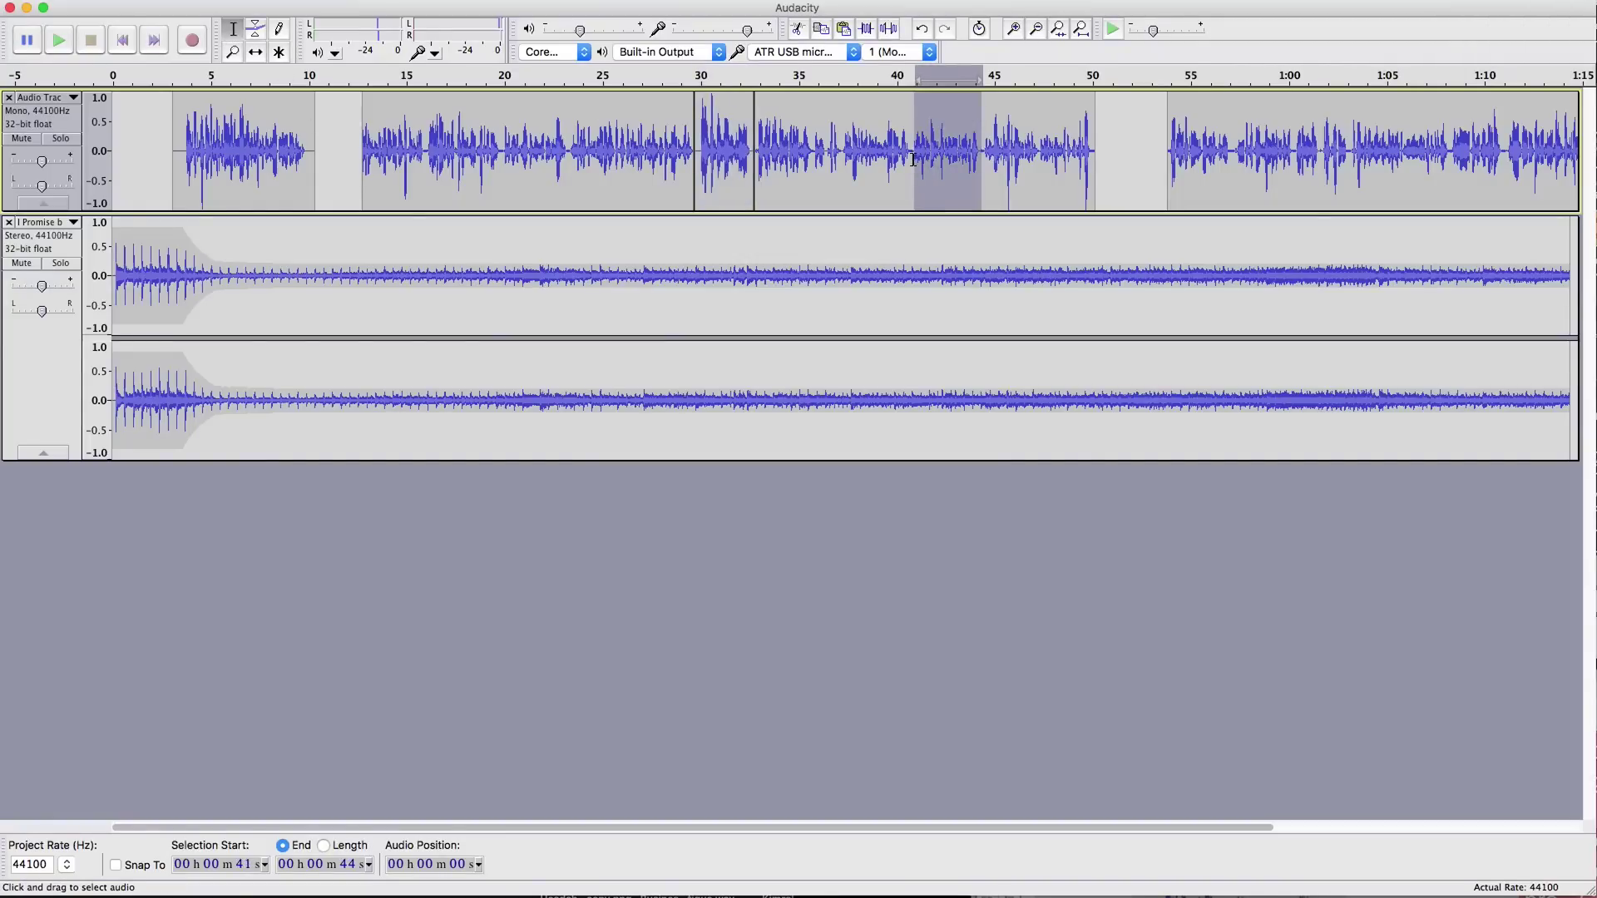
pyautogui.press('Delete')
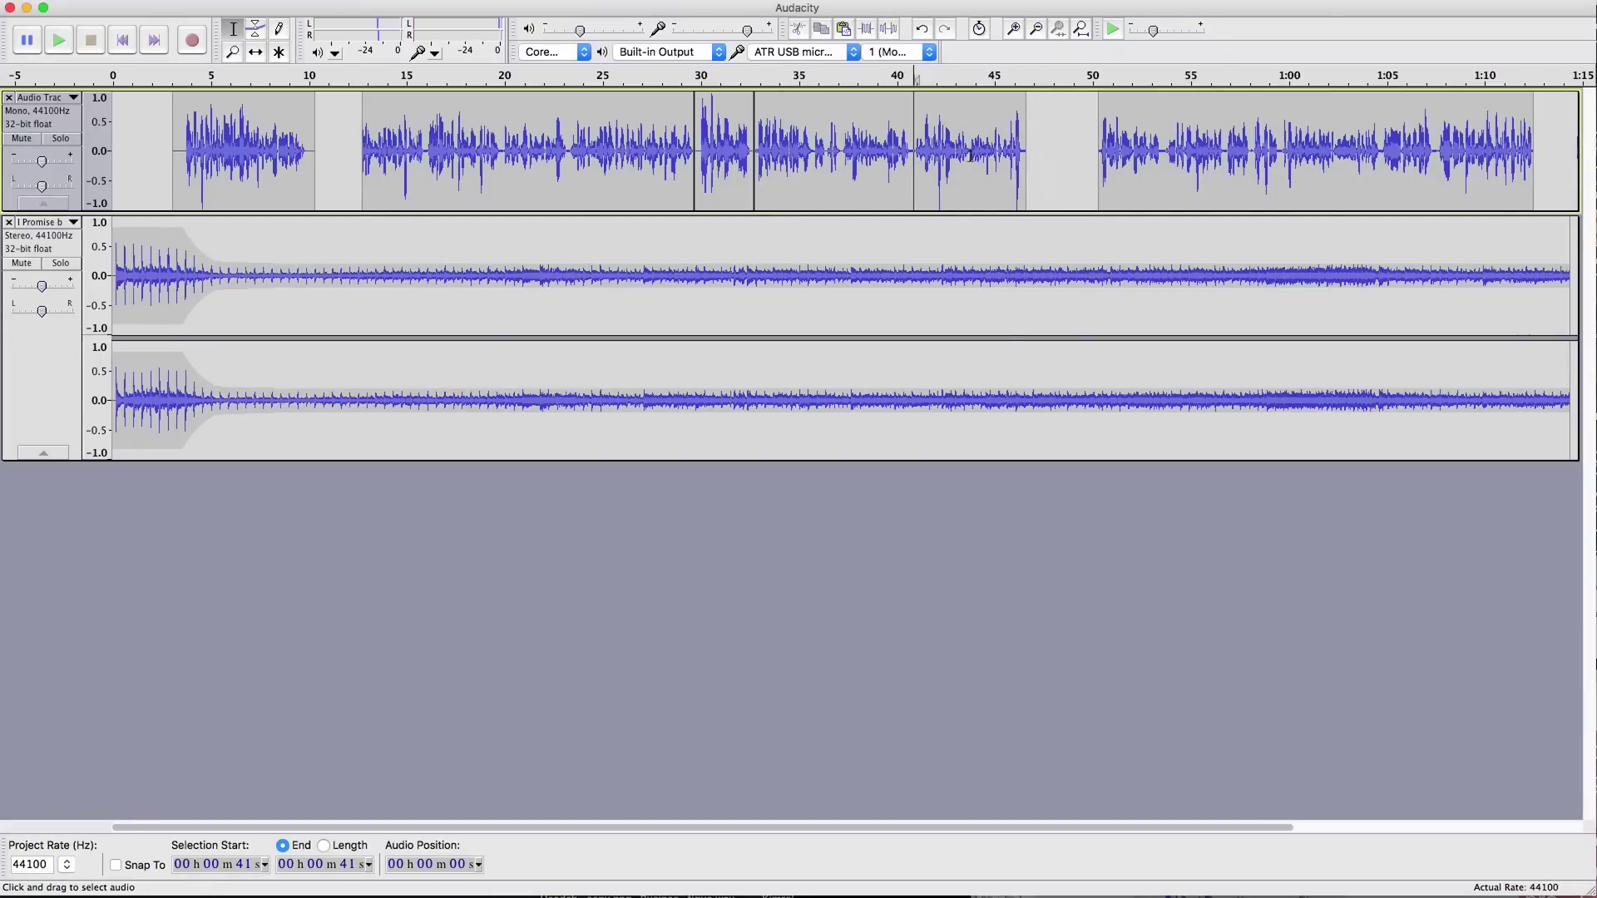
# Step: Delete another short stretch of speech around the new cut in the voice track, starting at about 40.2 seconds
pyautogui.click(1015, 30)
pyautogui.click(1014, 30)
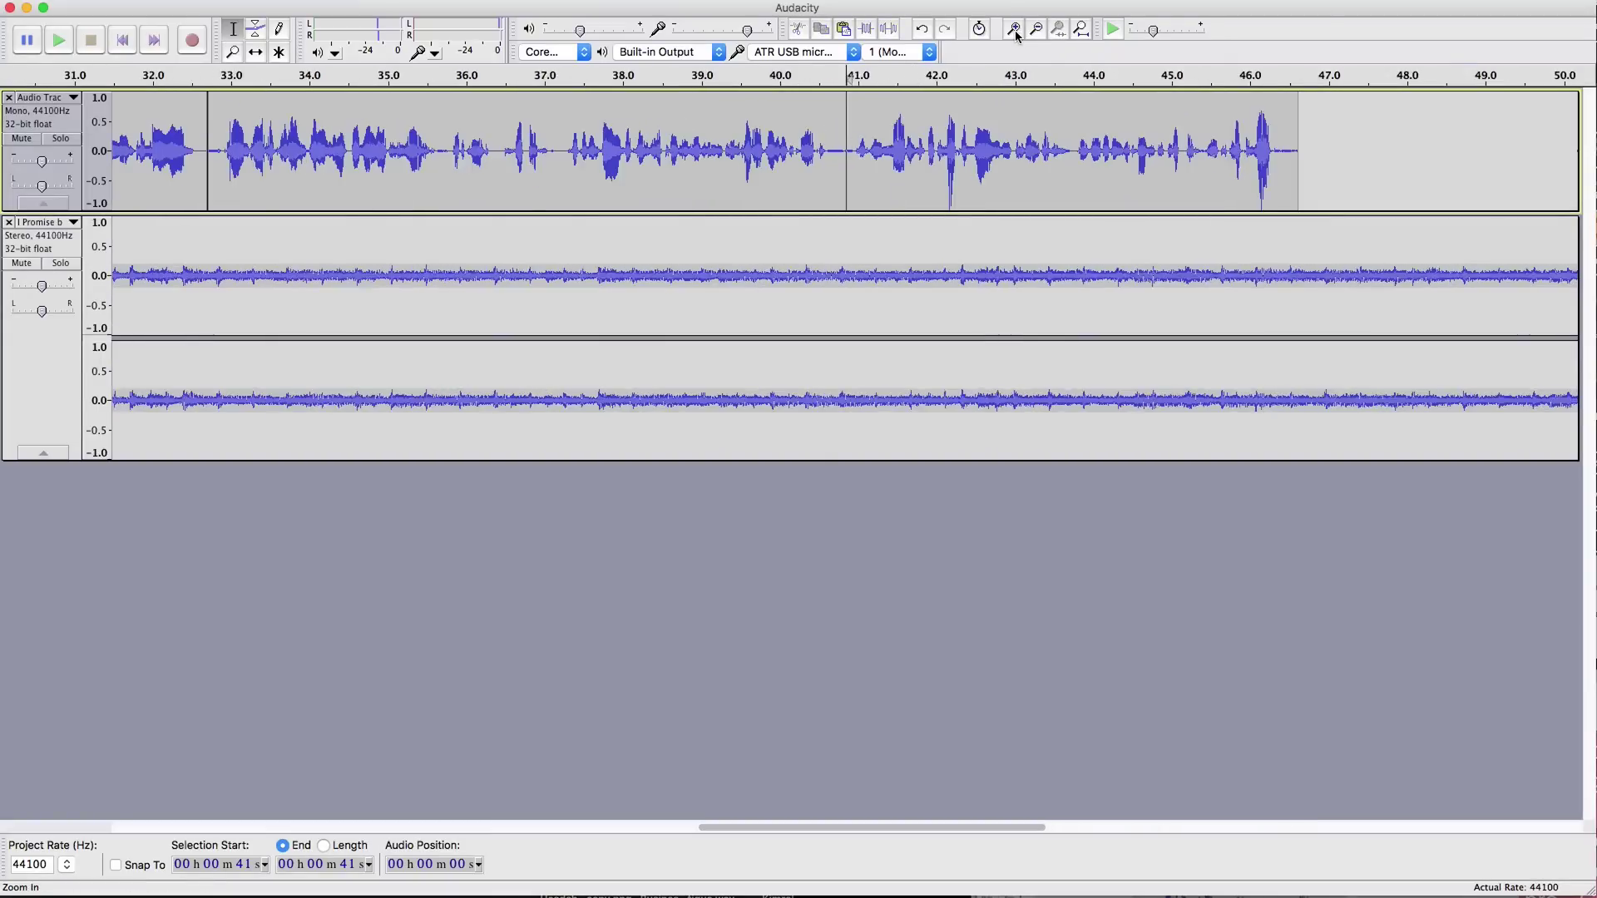
pyautogui.click(1015, 30)
pyautogui.click(1015, 30)
pyautogui.click(648, 154)
pyautogui.moveTo(748, 164); pyautogui.dragTo(1164, 167)
pyautogui.press('Delete')
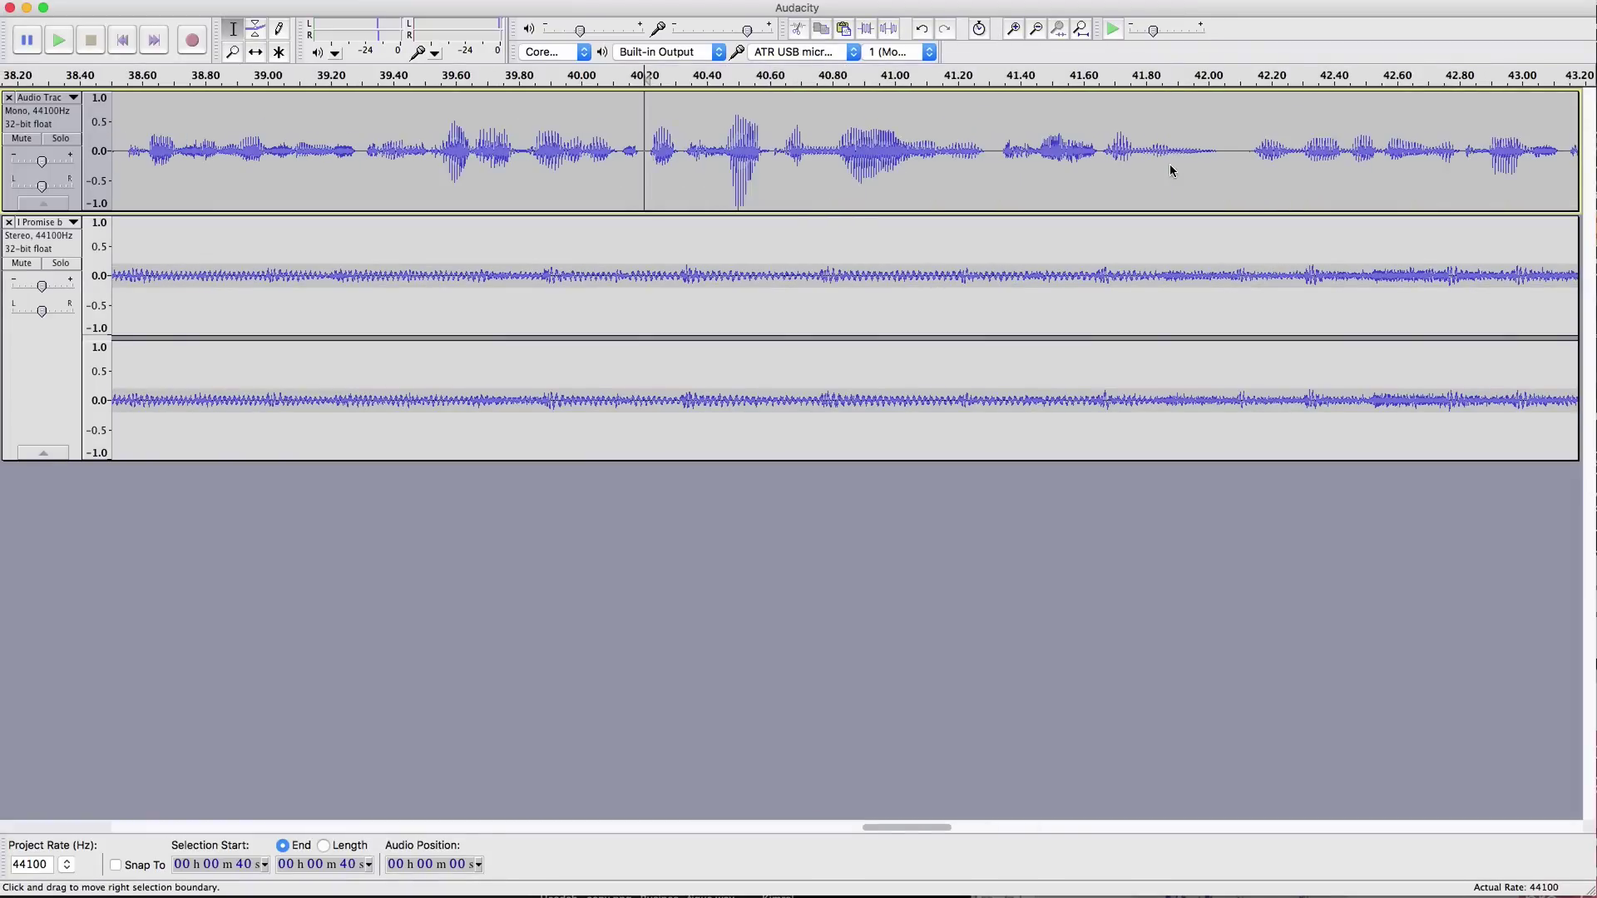
pyautogui.click(1083, 30)
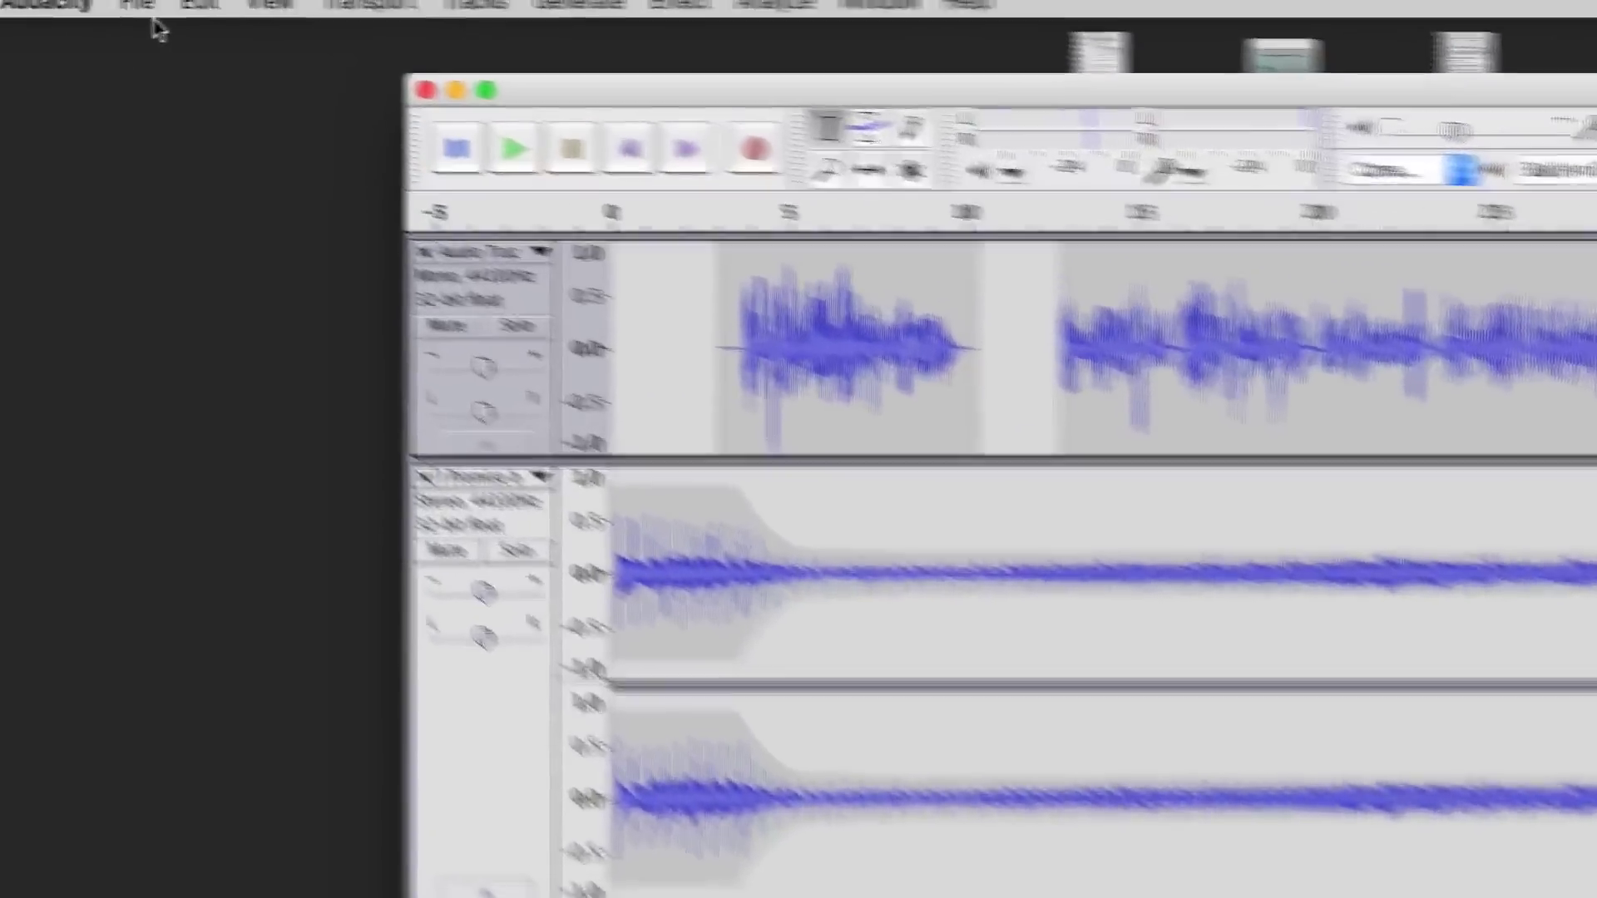
# Step: Start exporting the project's audio with the file name "Sample File" in the Additional Bonus Videos folder
pyautogui.click(155, 18)
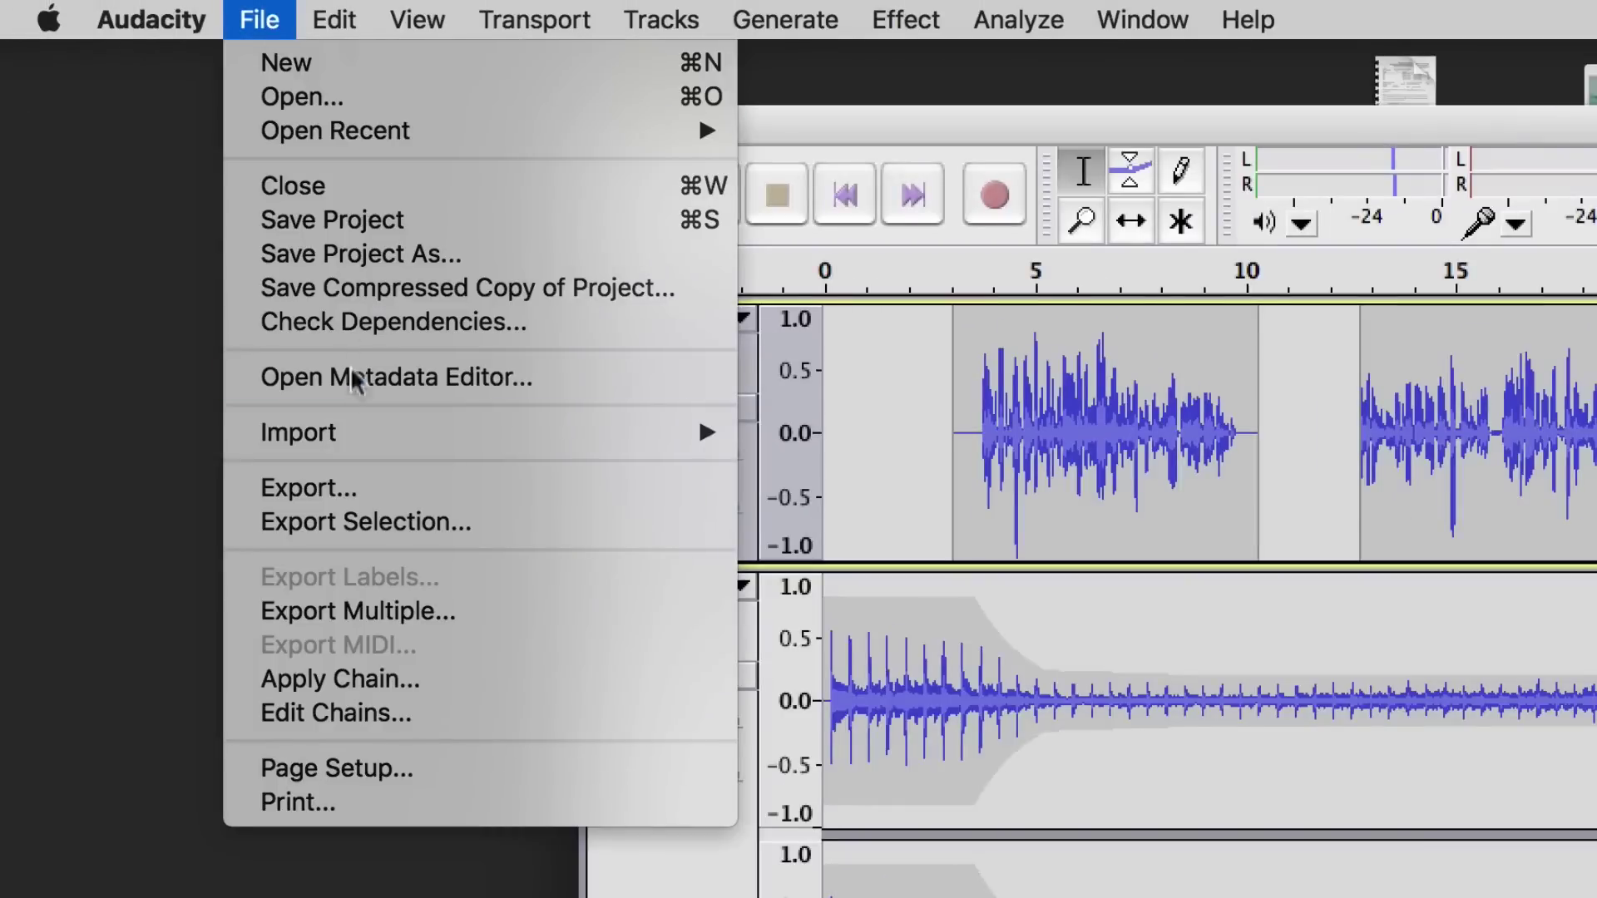
pyautogui.click(350, 491)
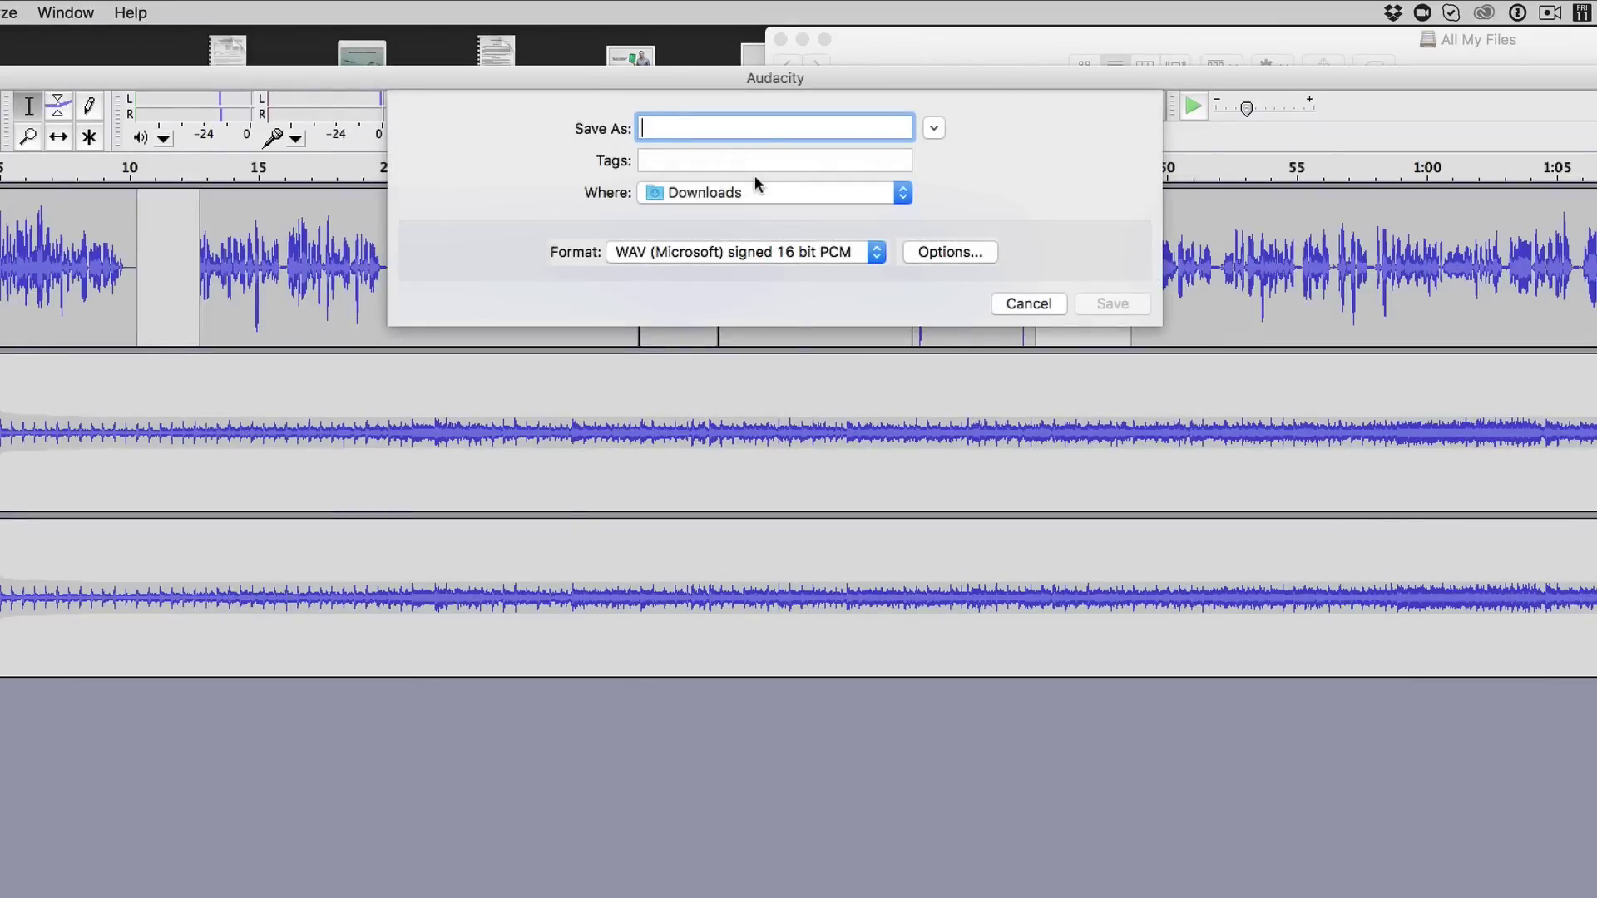
pyautogui.write('Sma')
pyautogui.press('BackSpace')
pyautogui.press('BackSpace')
pyautogui.write('ample File')
pyautogui.click(709, 198)
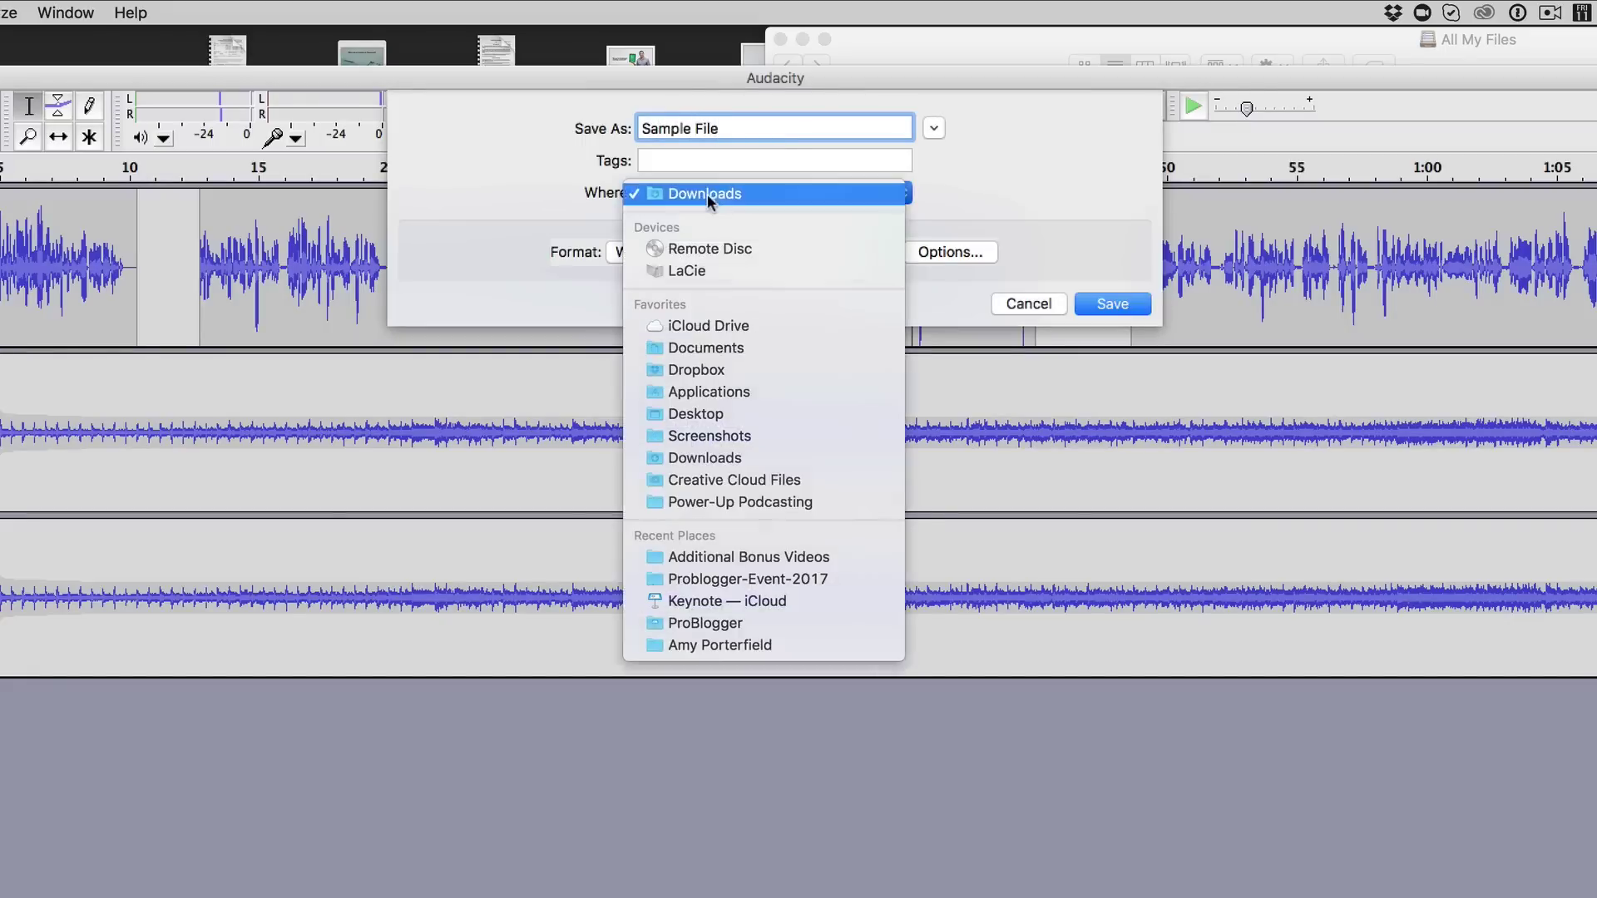
pyautogui.click(707, 557)
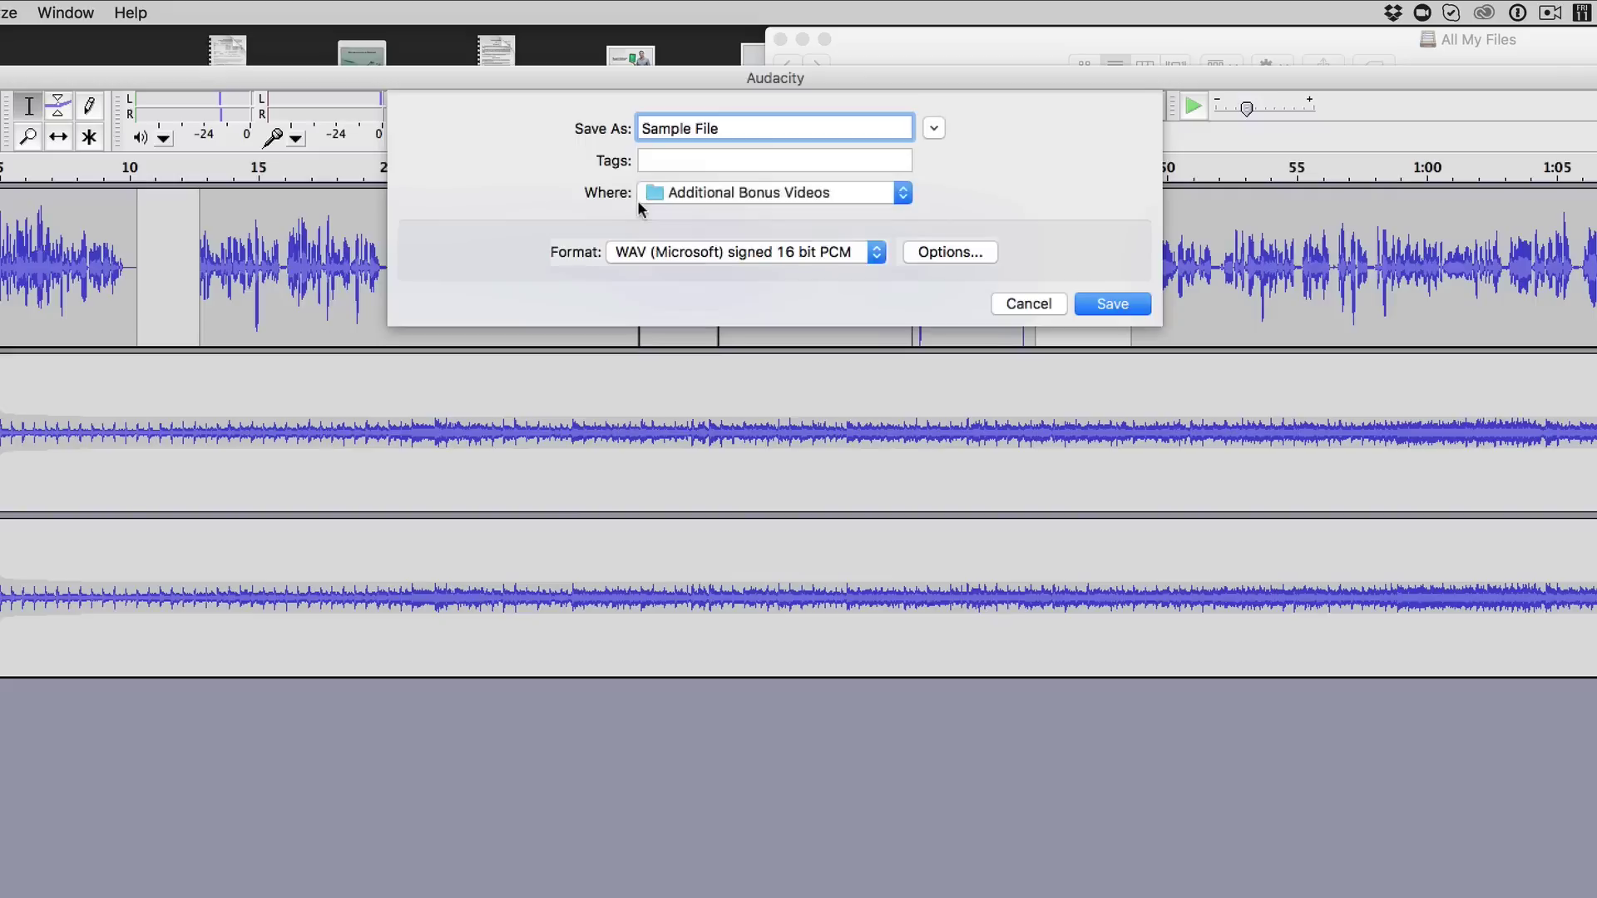
# Step: Set the export format to MP3 Files, with a constant bit rate of 192 kbps and joint stereo
pyautogui.click(720, 253)
pyautogui.click(695, 291)
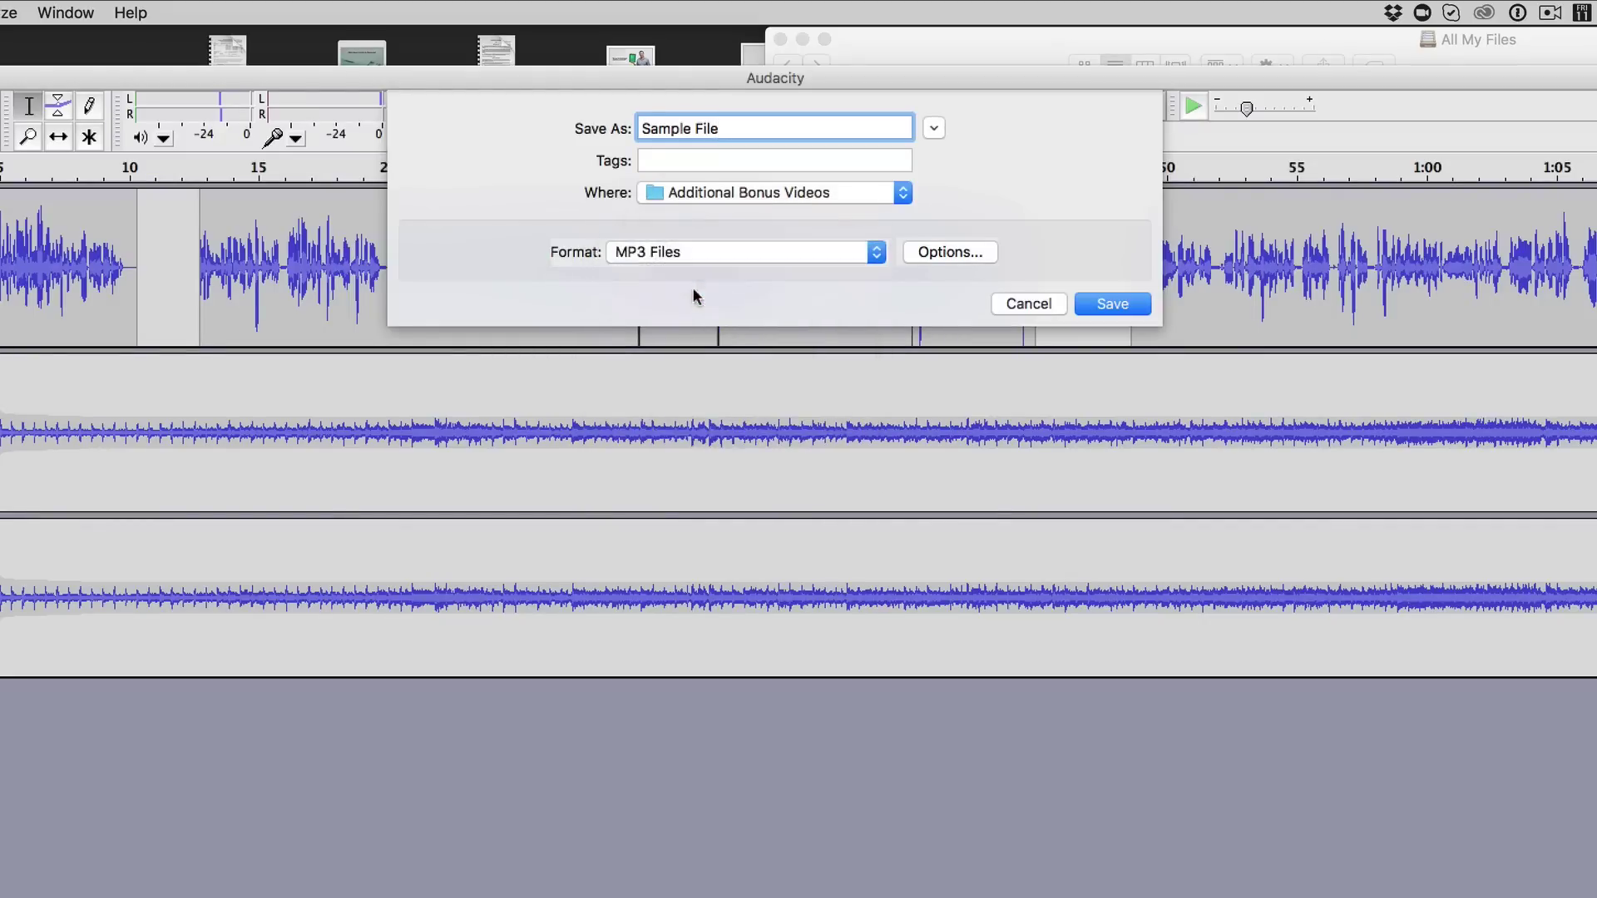
pyautogui.click(949, 259)
pyautogui.click(722, 191)
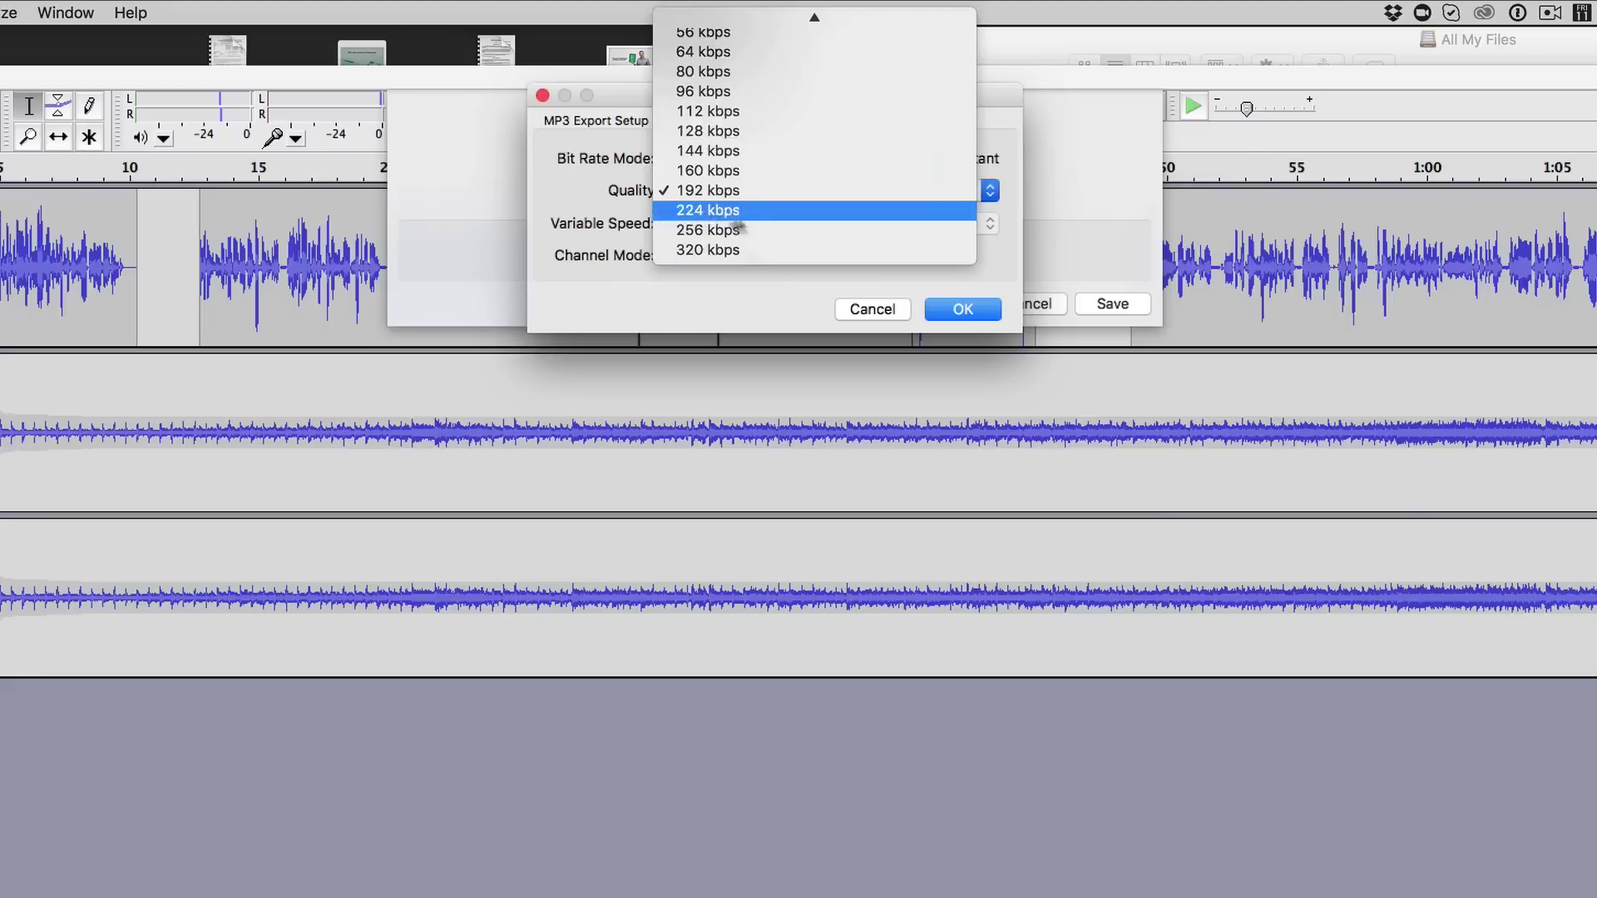
pyautogui.click(711, 190)
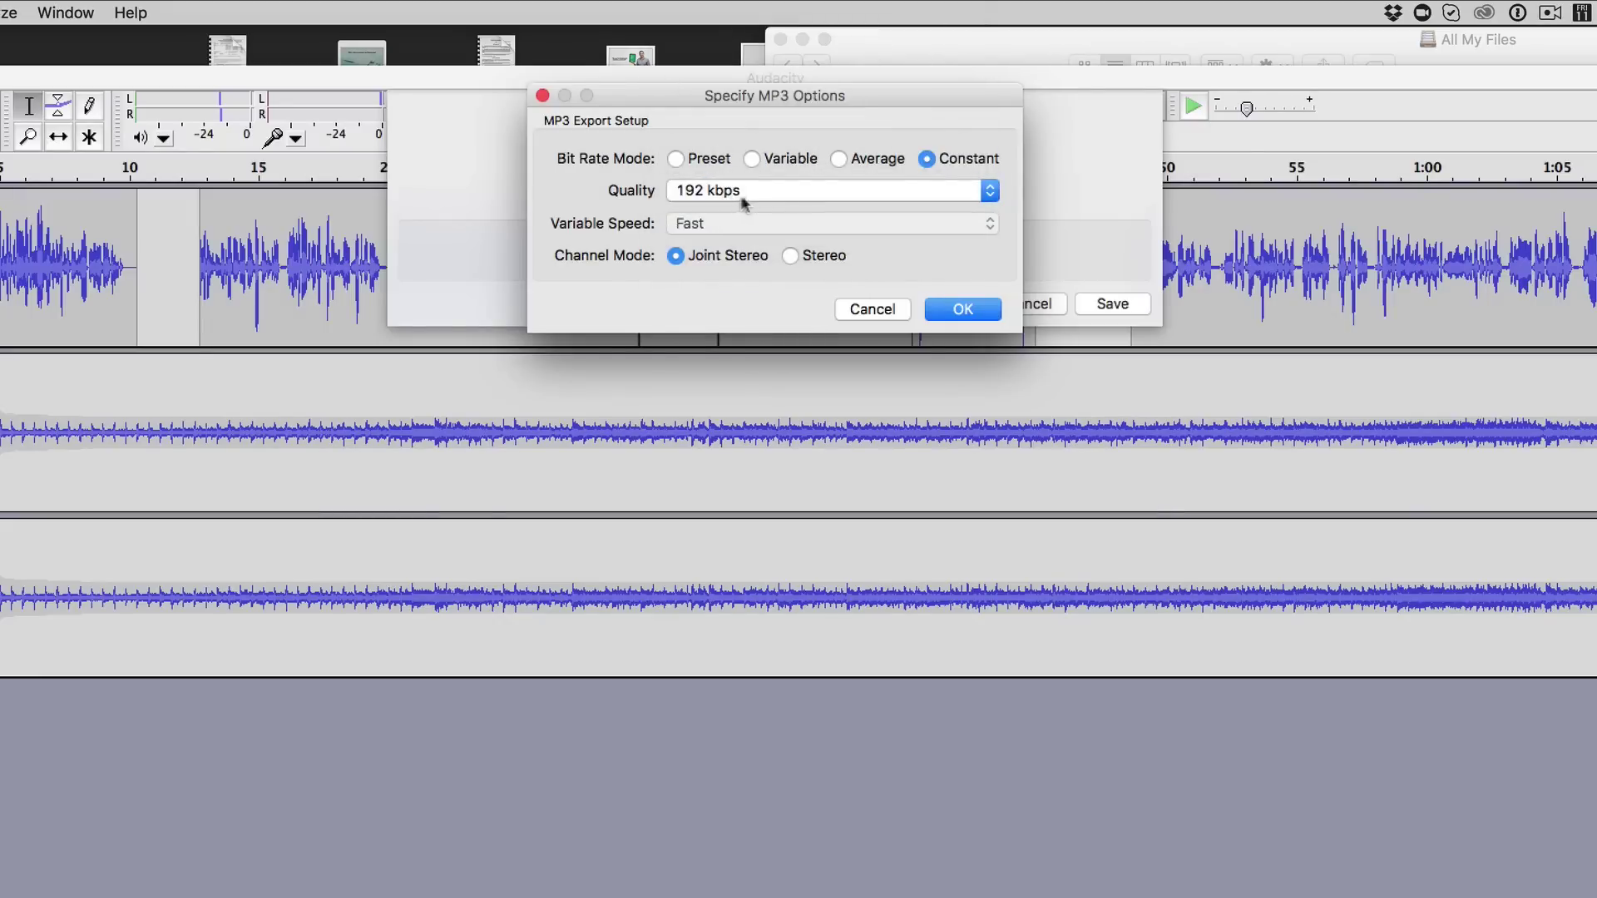
pyautogui.click(841, 192)
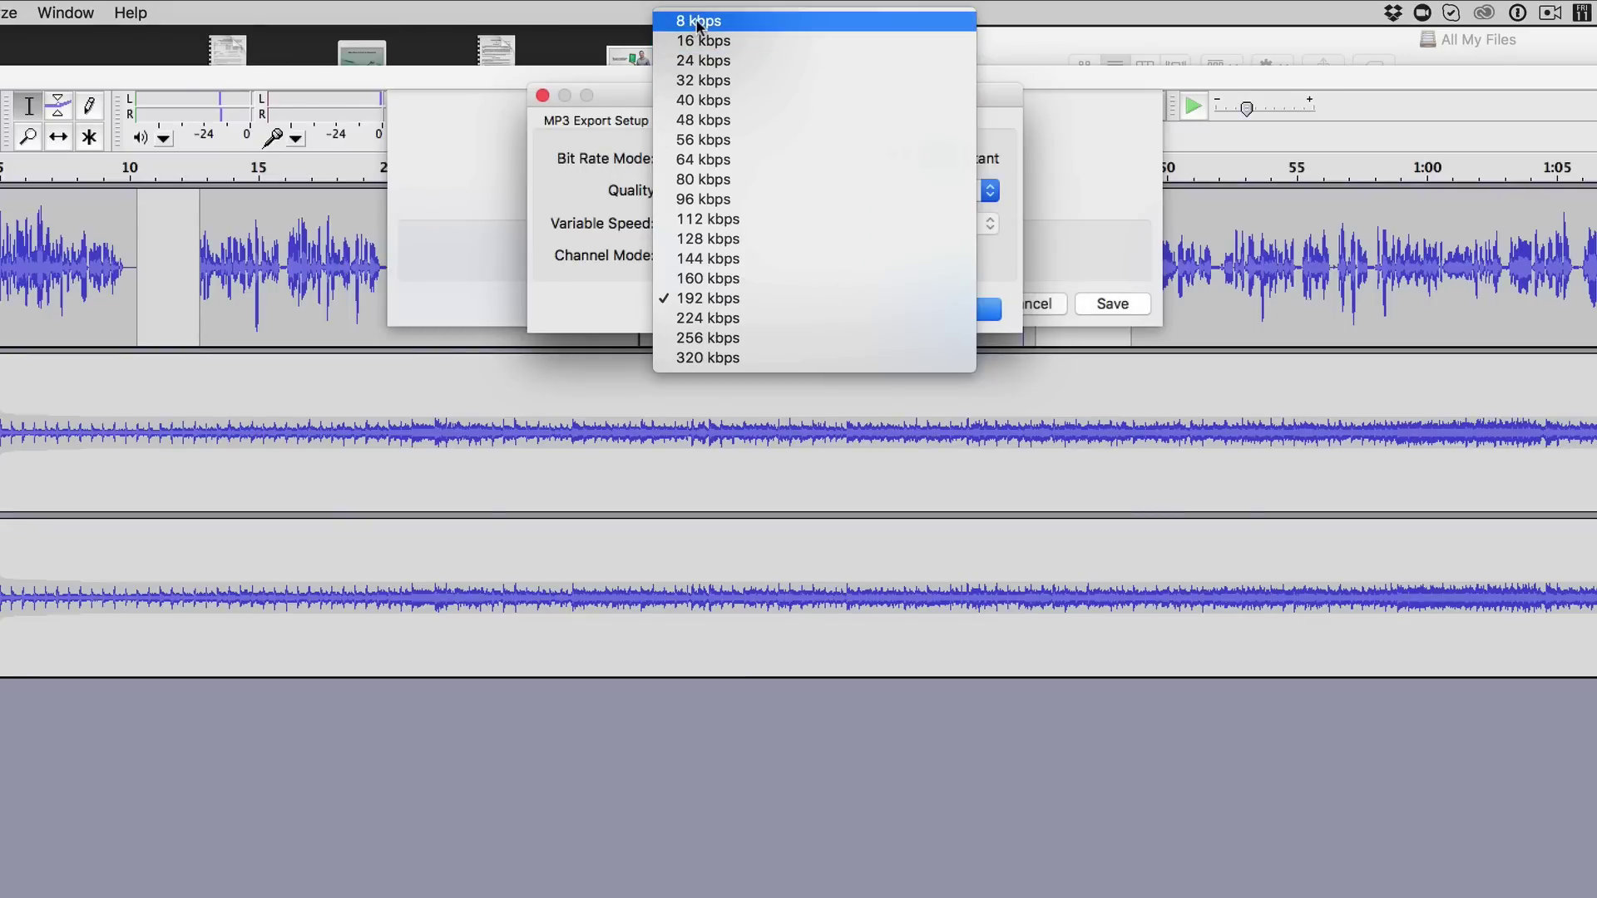
pyautogui.click(568, 189)
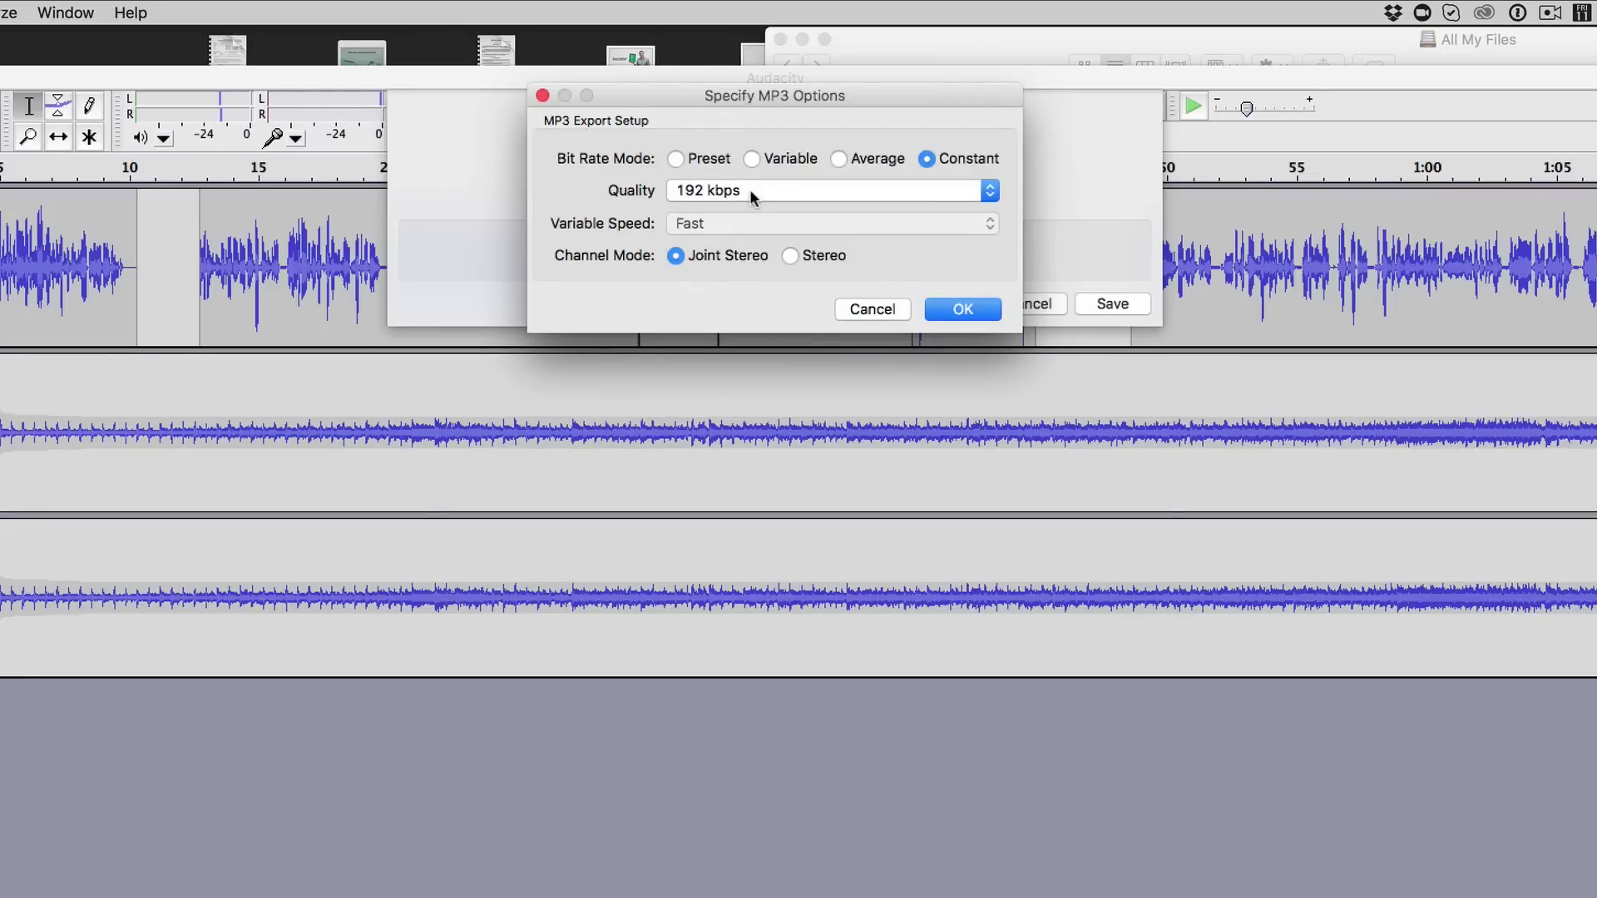
pyautogui.click(965, 309)
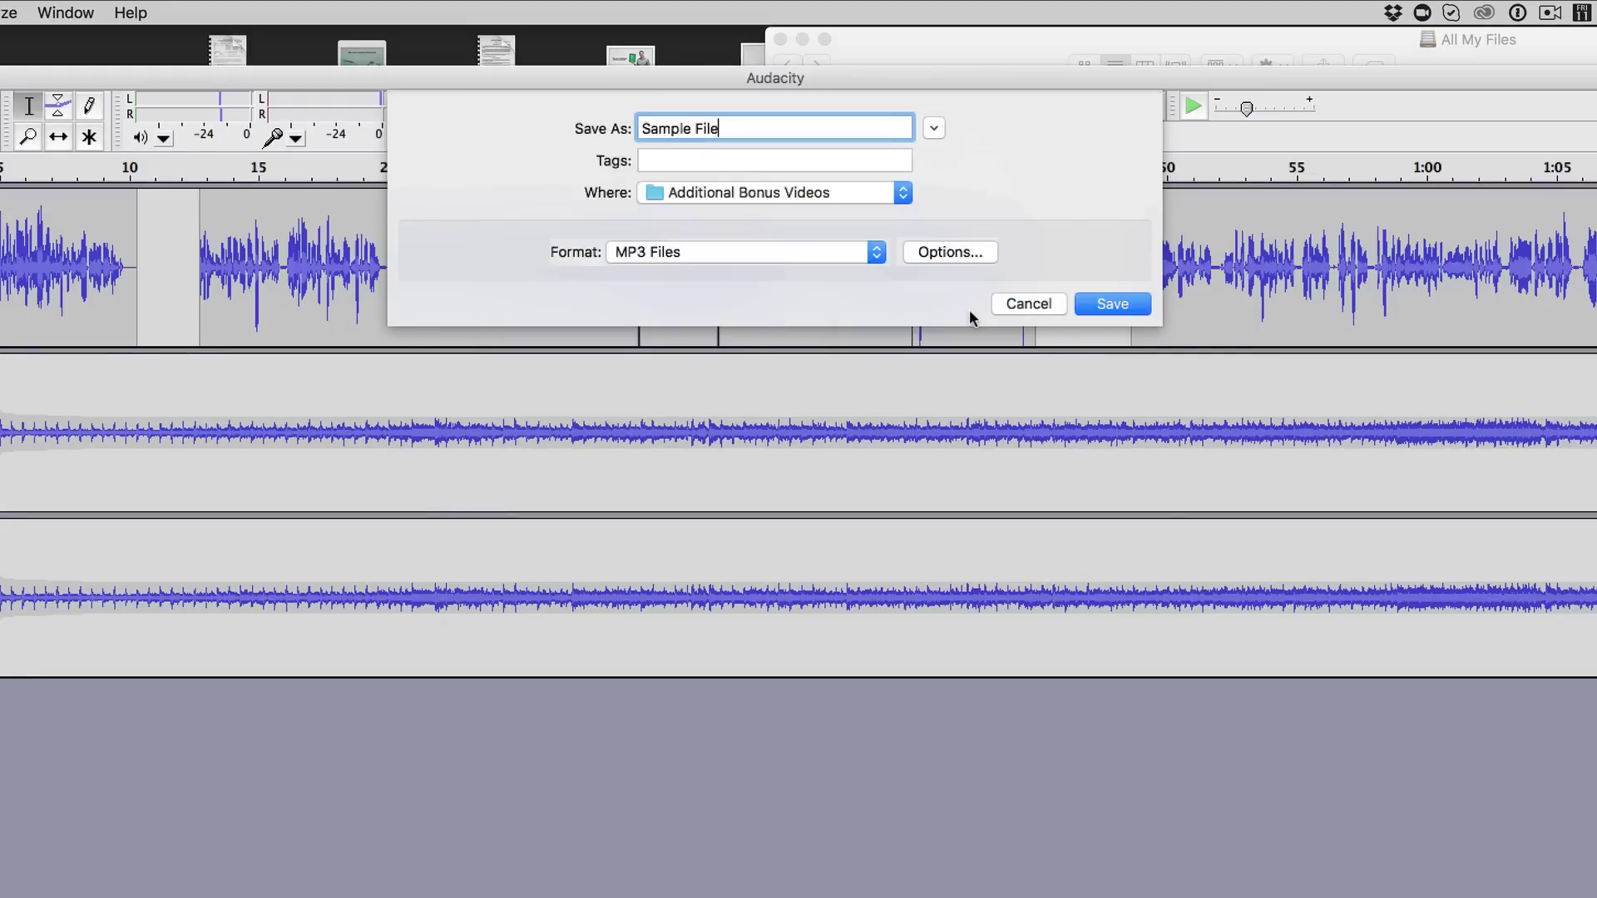
# Step: Save the export, clear all metadata tag values, and accept the mixdown to two stereo channels
pyautogui.click(1093, 301)
pyautogui.moveTo(241, 419); pyautogui.dragTo(956, 447)
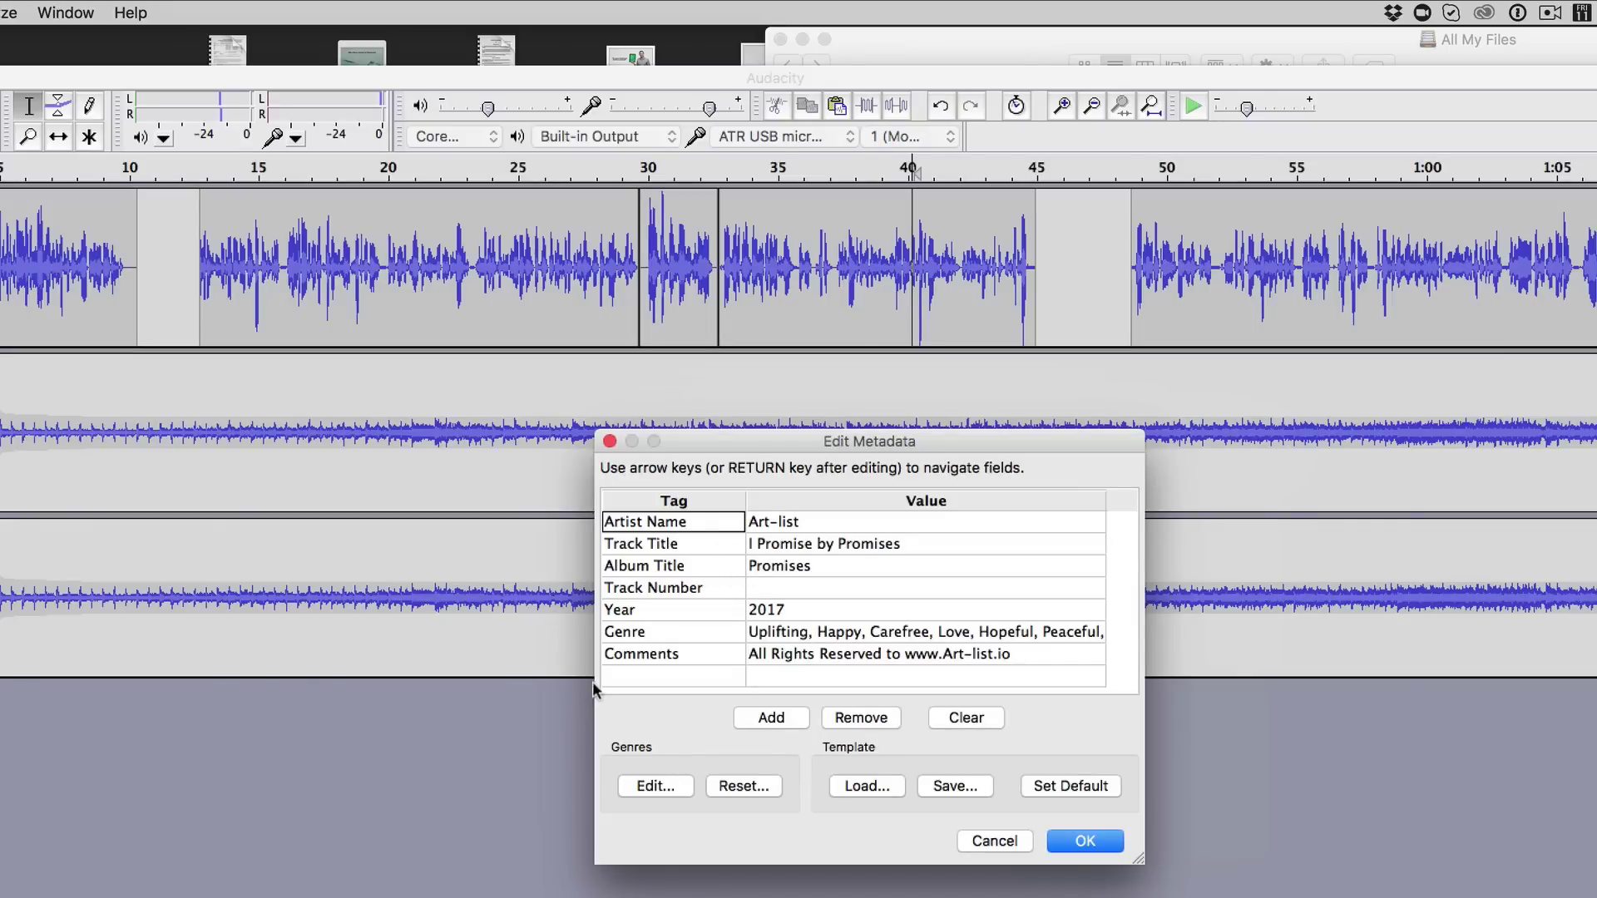
pyautogui.click(967, 721)
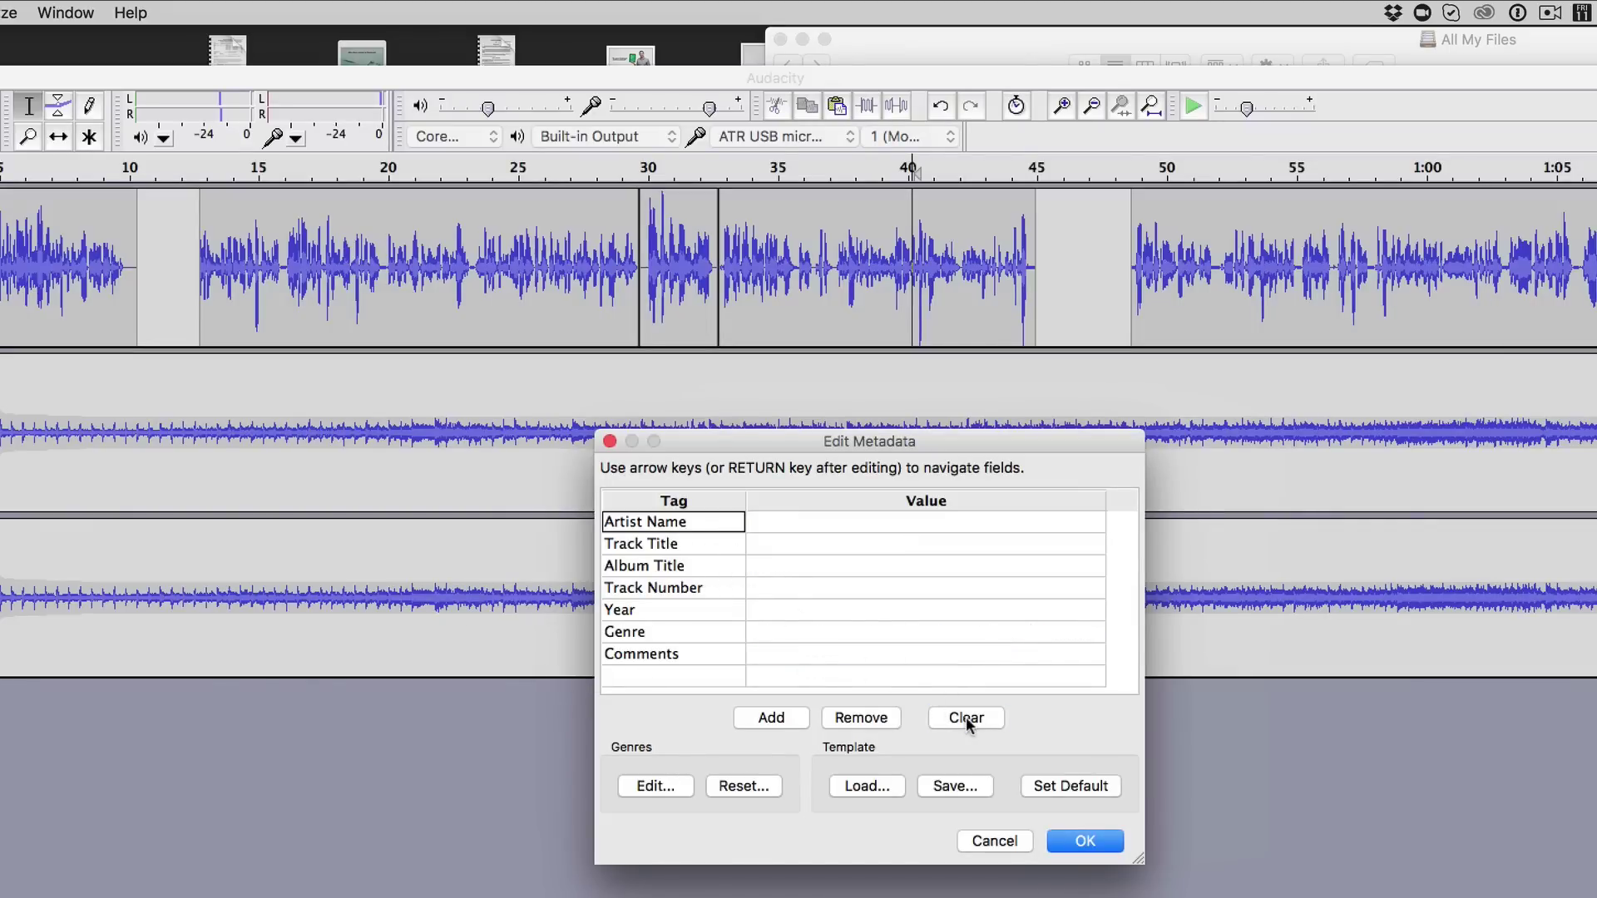
pyautogui.click(1090, 842)
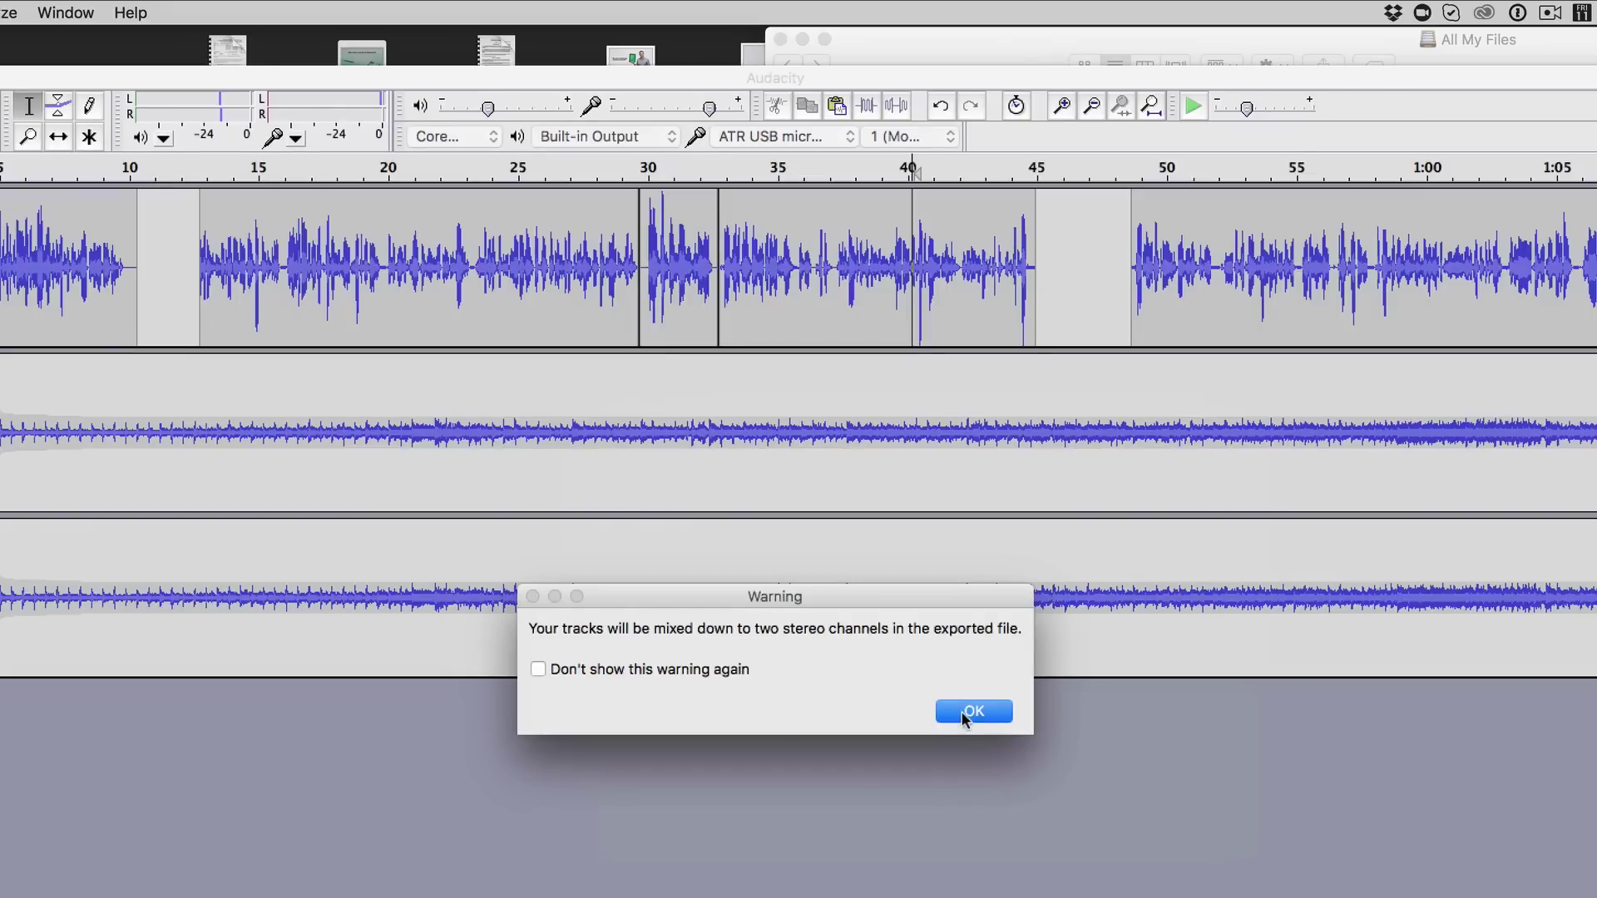
pyautogui.click(674, 672)
pyautogui.click(981, 707)
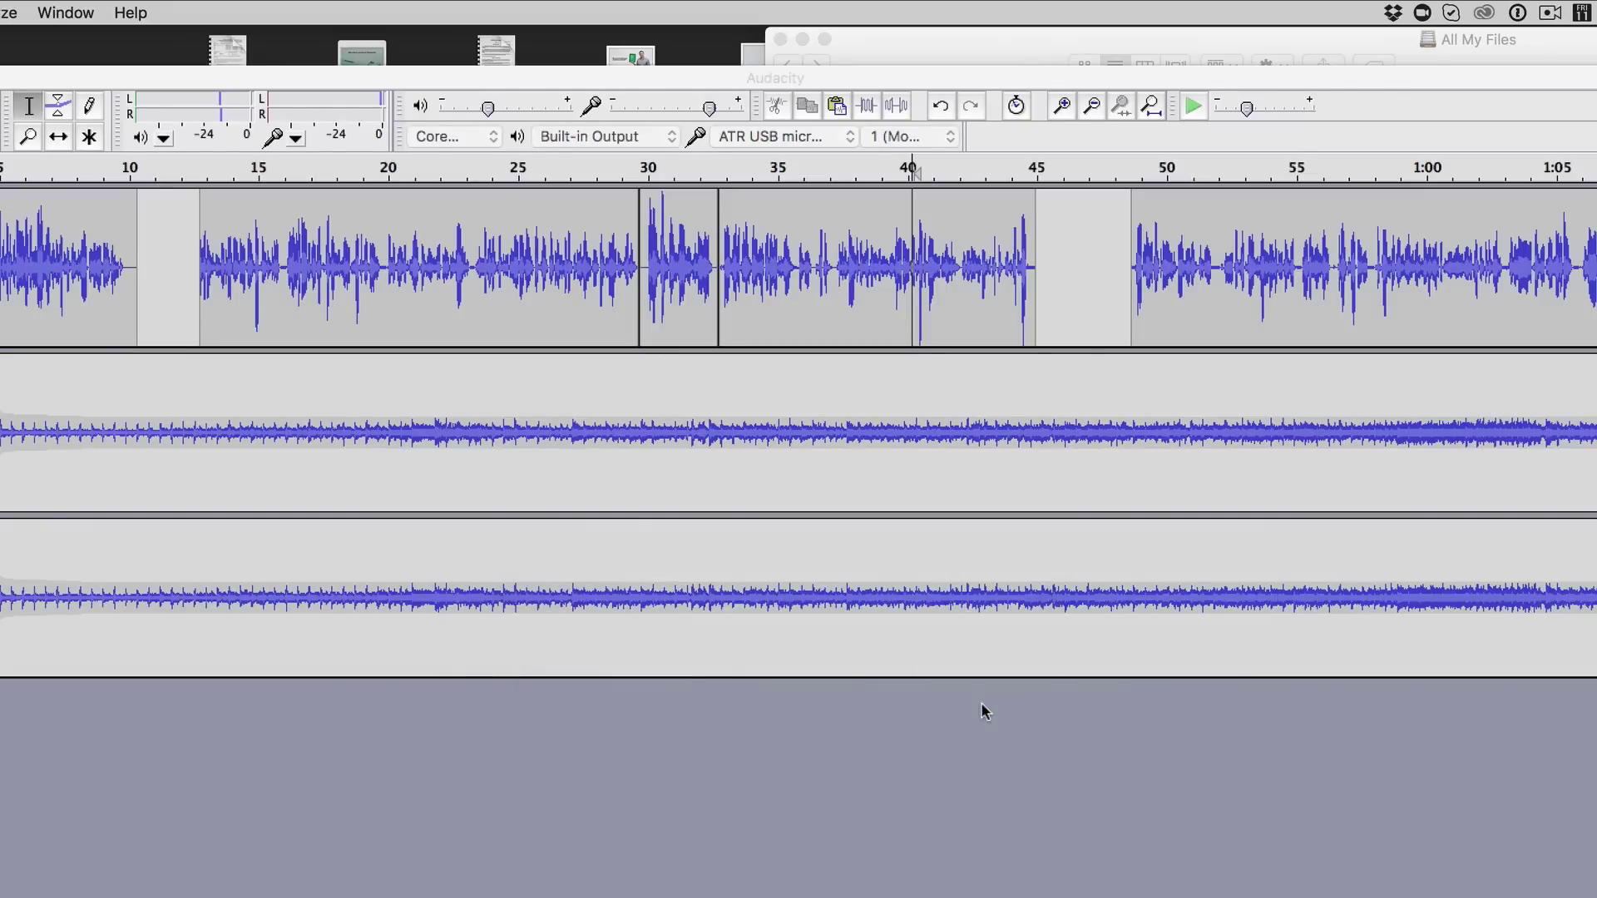